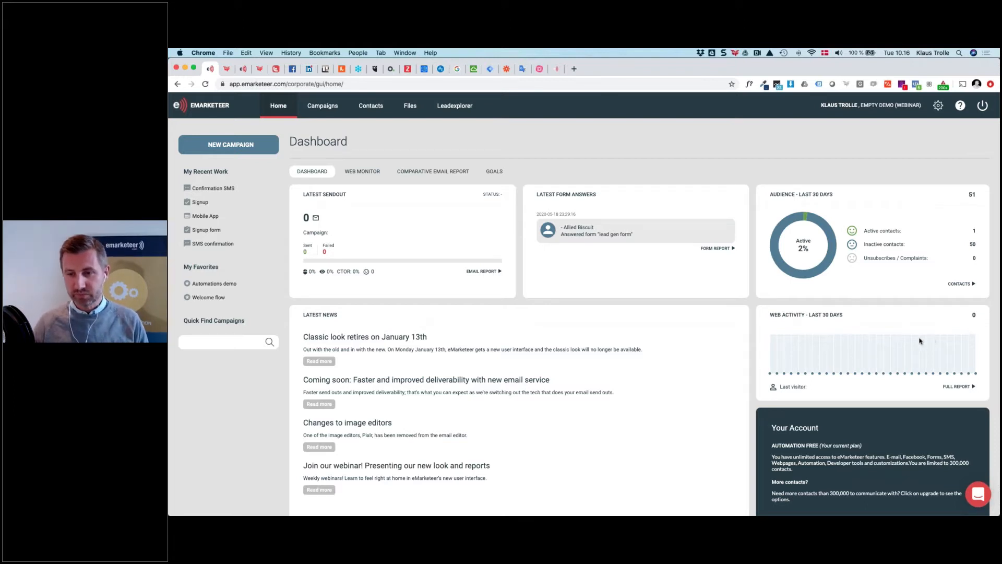
Open the Automations demo campaign from My Favorites to view its five components
key("super+Tab")
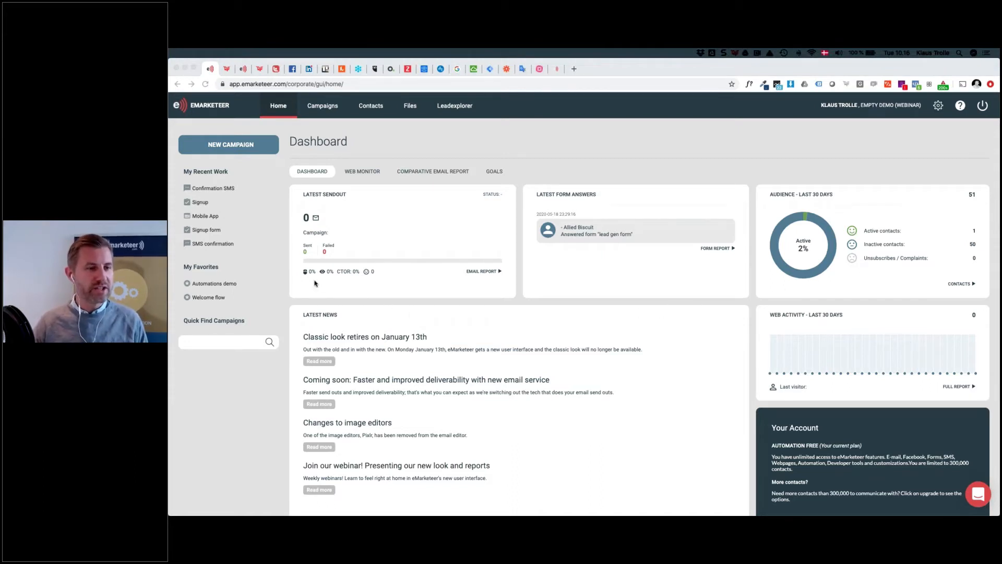
left_click(213, 283)
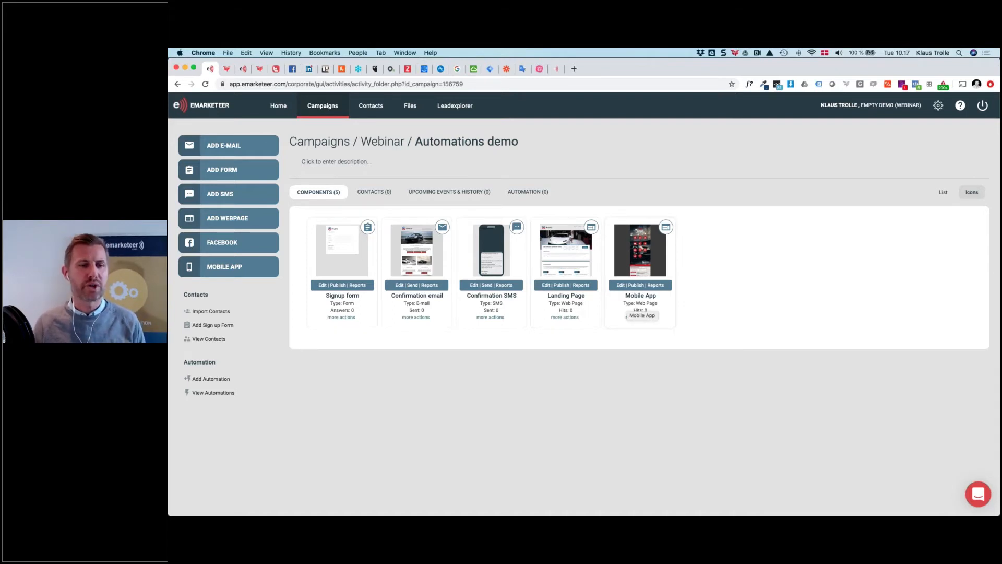
left_click(322, 286)
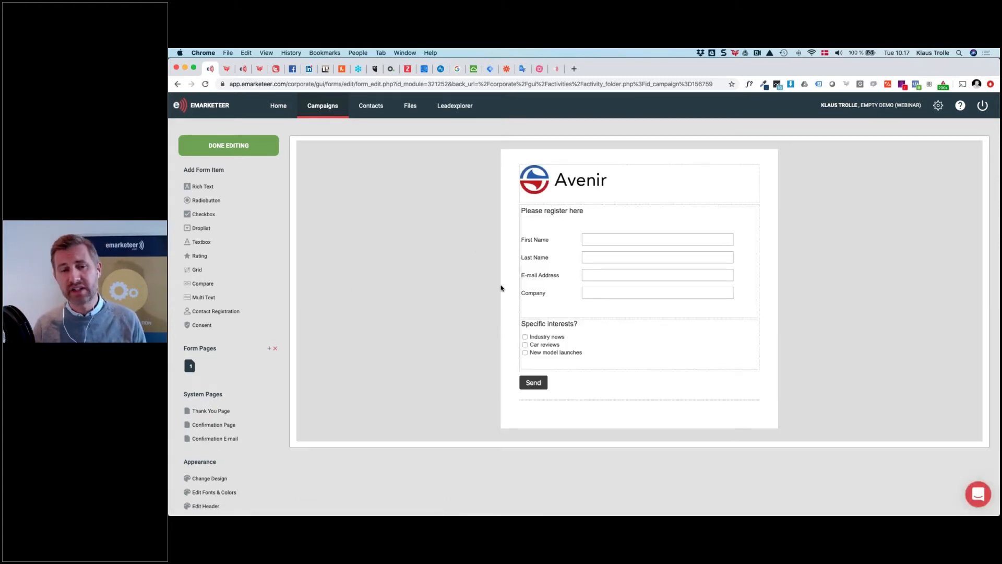
scroll(575, 266, "down", 2)
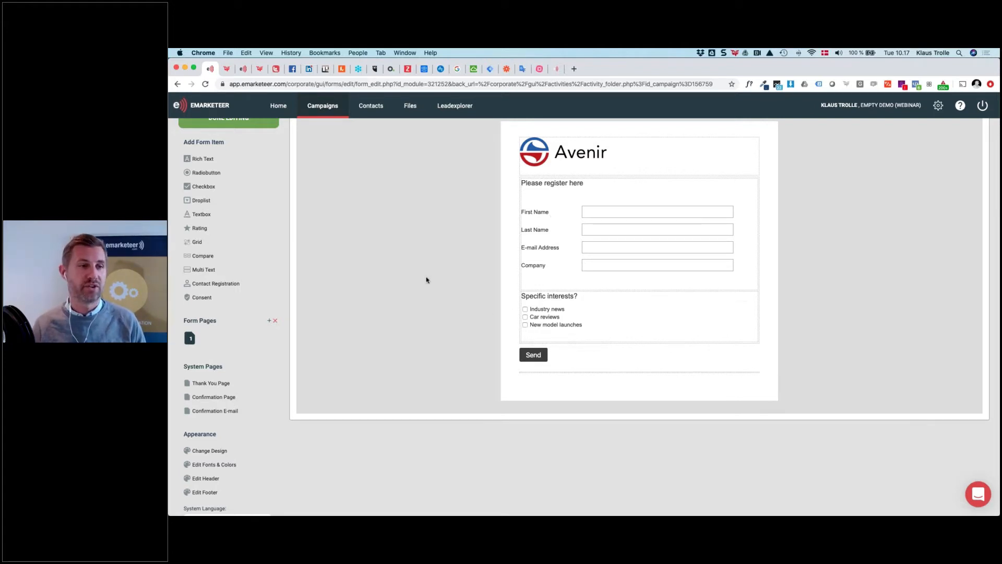
scroll(376, 251, "up", 2)
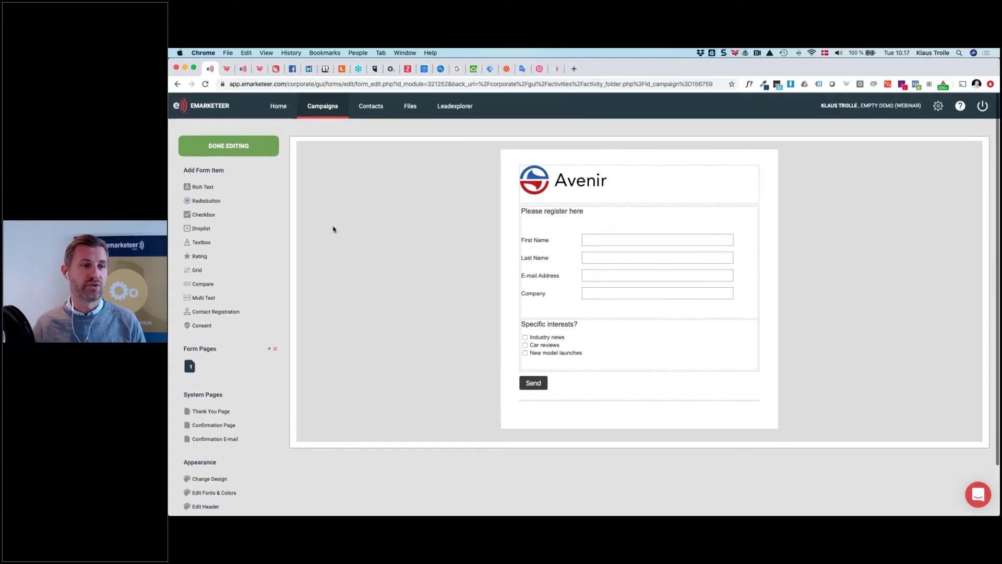
left_click(245, 147)
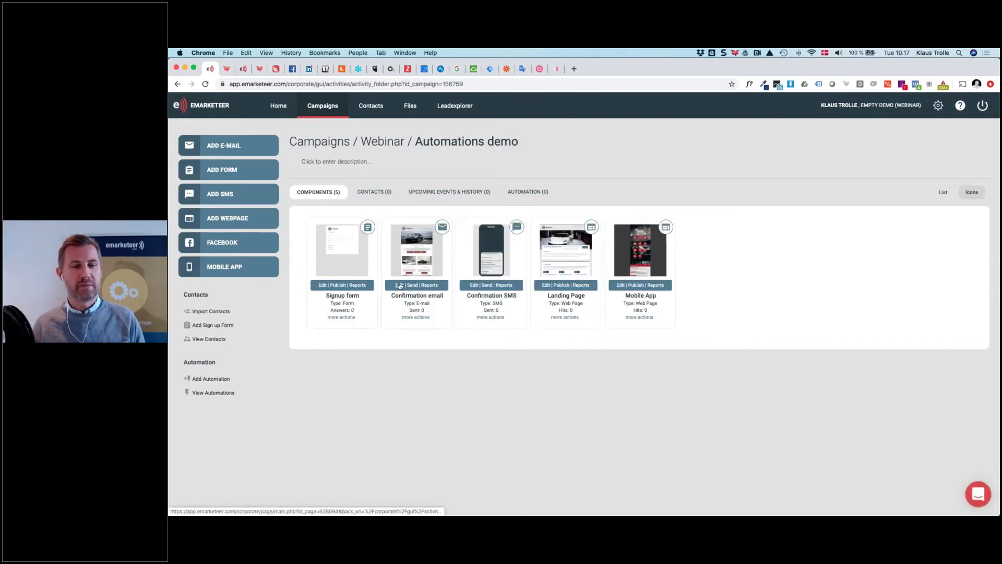
left_click(400, 285)
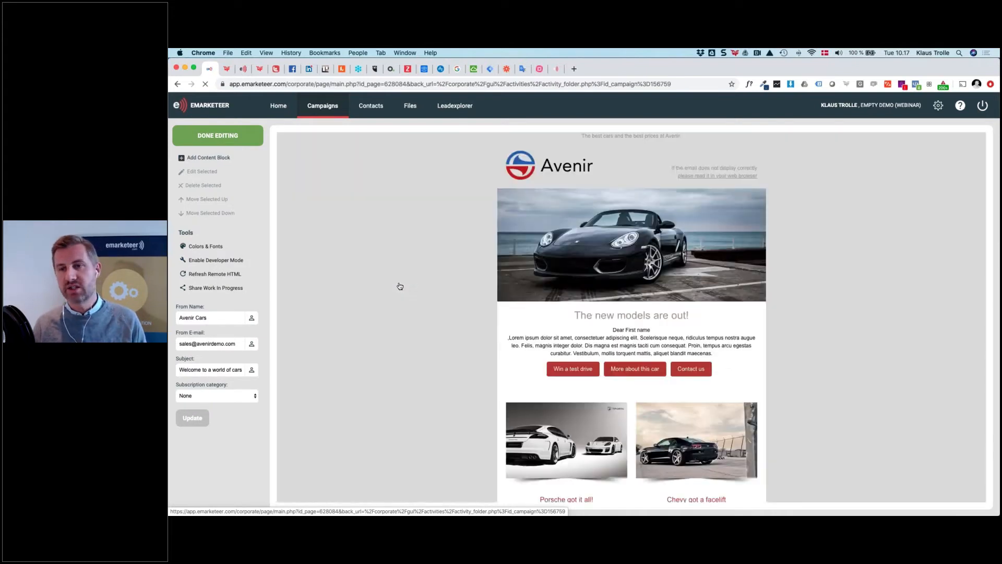
scroll(427, 328, "down", 3)
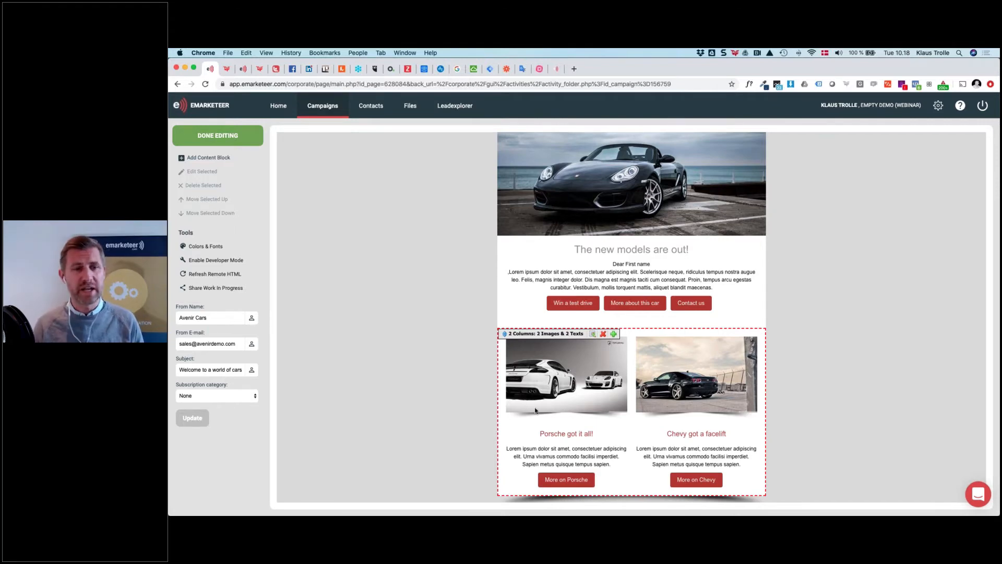
scroll(535, 411, "up", 3)
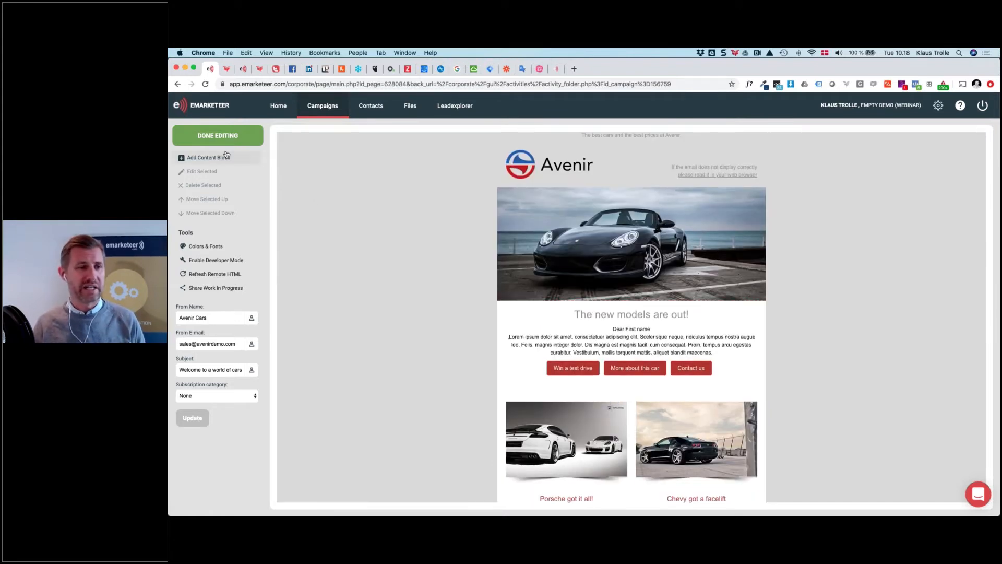
left_click(222, 133)
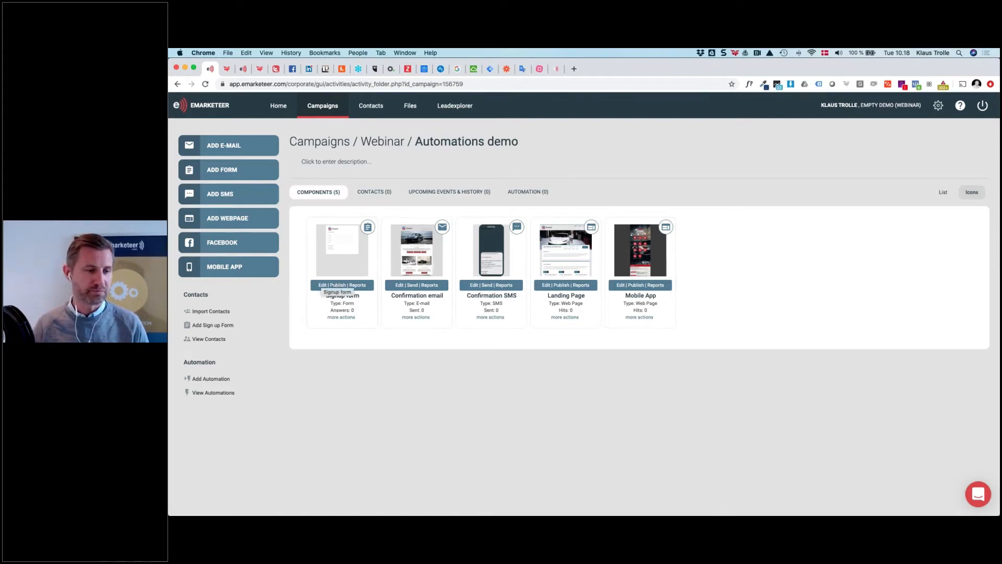
Add a new automation, zoom the page to 150%, and browse its actions, including Send an E-Mail and Send a SMS
left_click(209, 380)
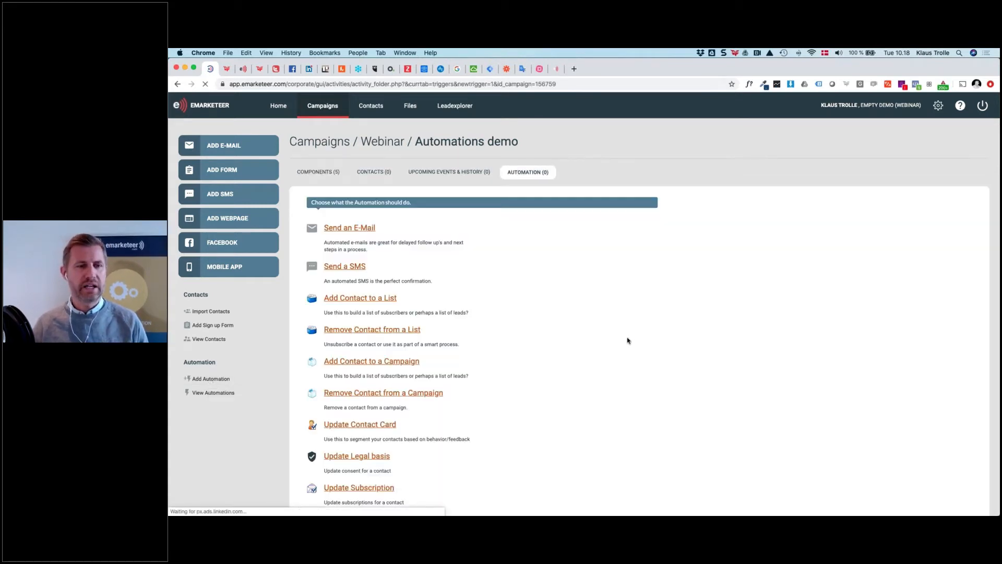
key("super+plus")
key("super+plus")
key("super+plus")
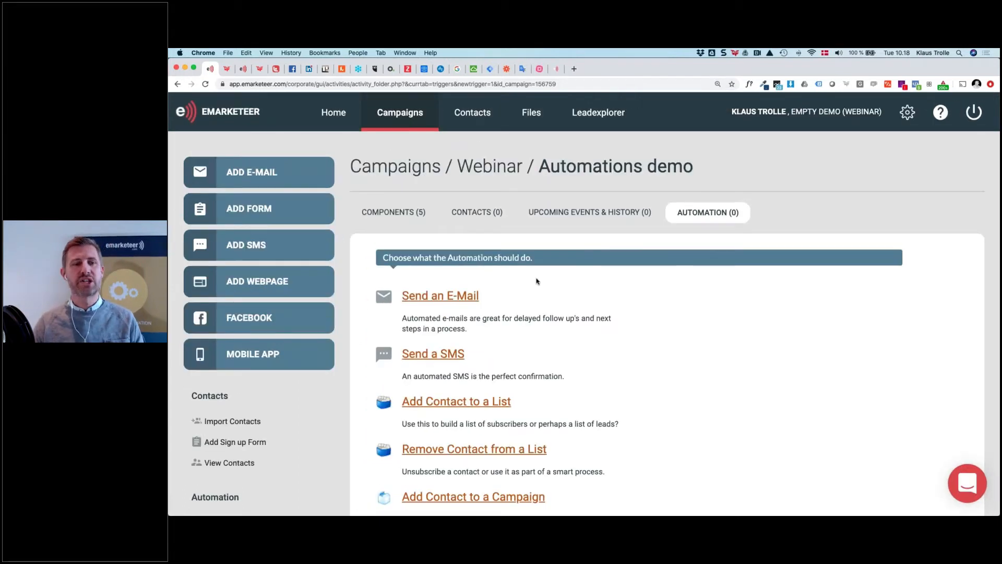
scroll(592, 307, "down", 2)
scroll(485, 227, "down", 2)
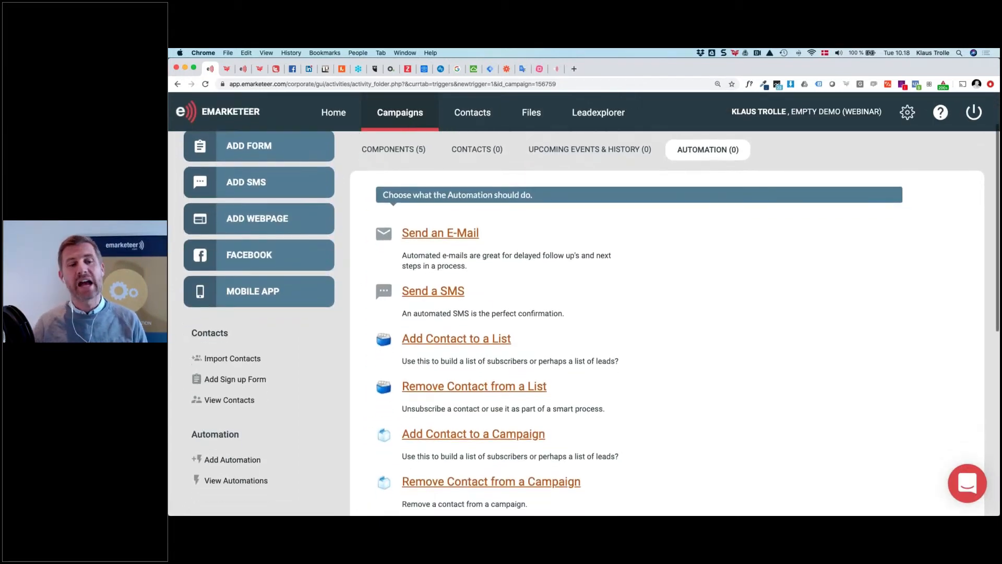
scroll(469, 302, "down", 3)
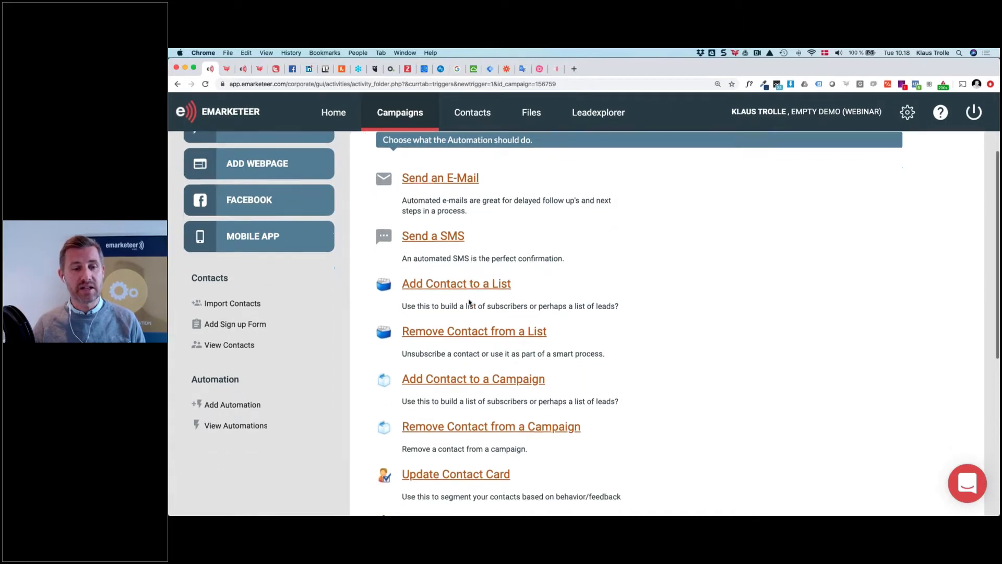
scroll(483, 292, "down", 2)
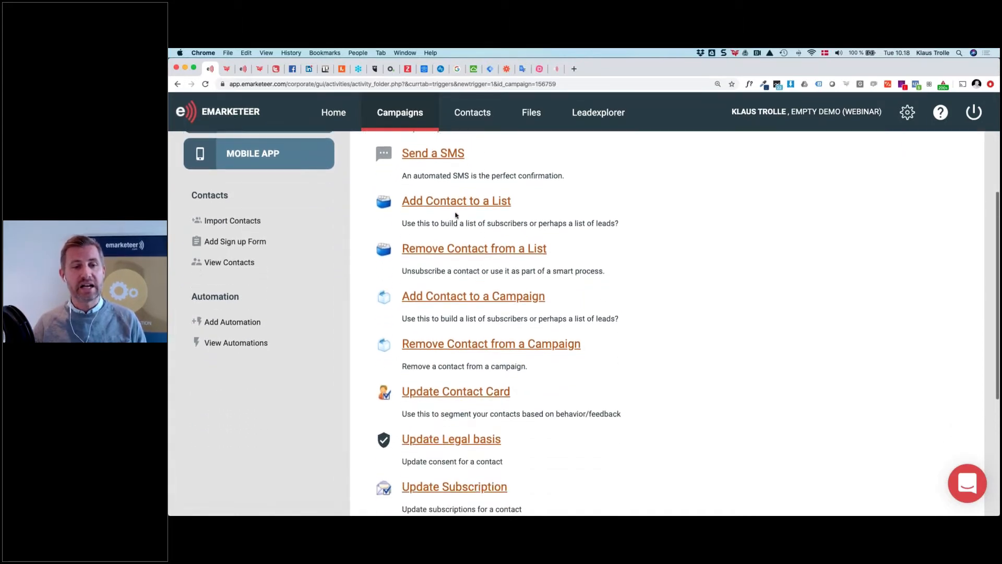
scroll(462, 257, "down", 2)
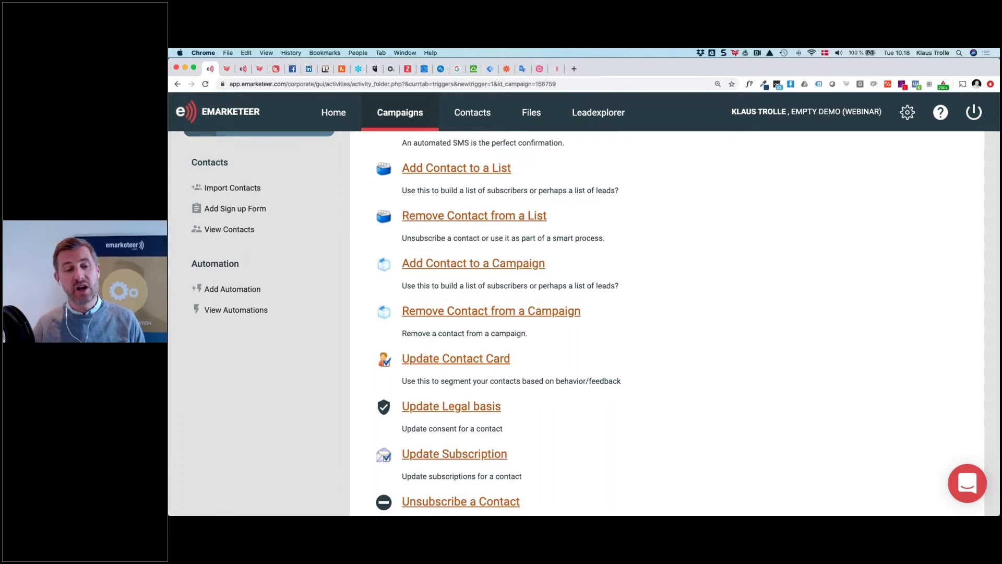
scroll(445, 303, "down", 2)
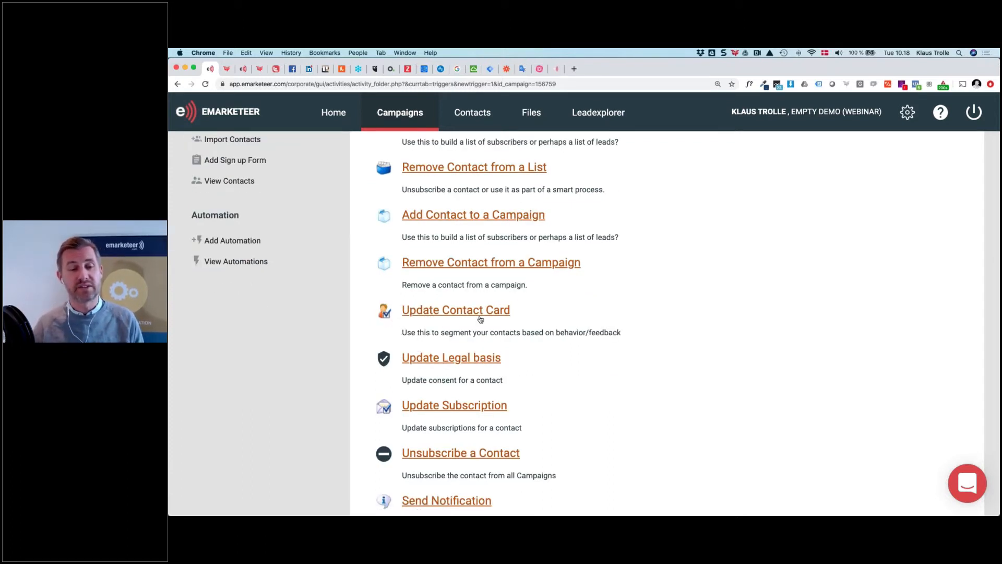
scroll(481, 320, "down", 2)
scroll(503, 273, "down", 3)
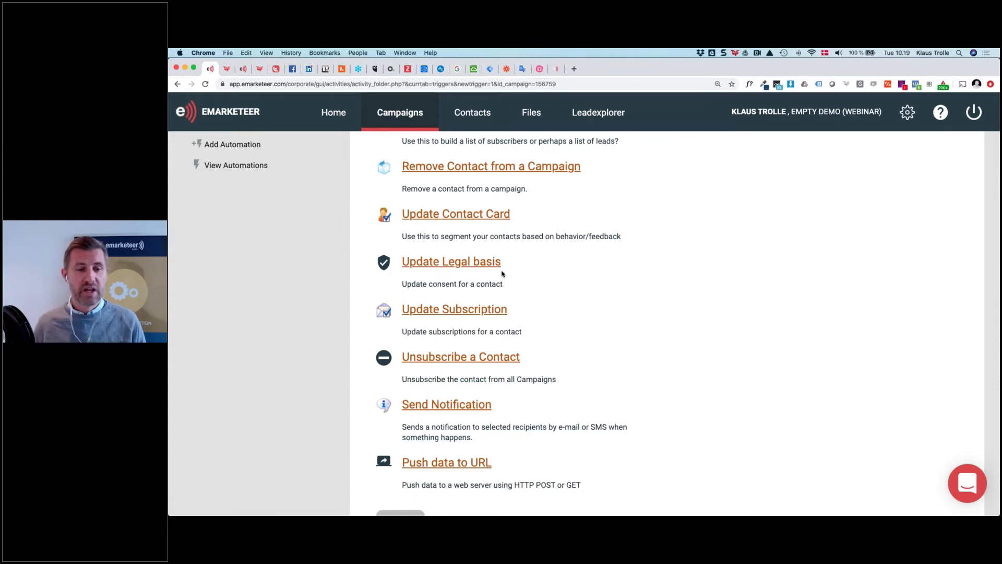
scroll(502, 274, "down", 1)
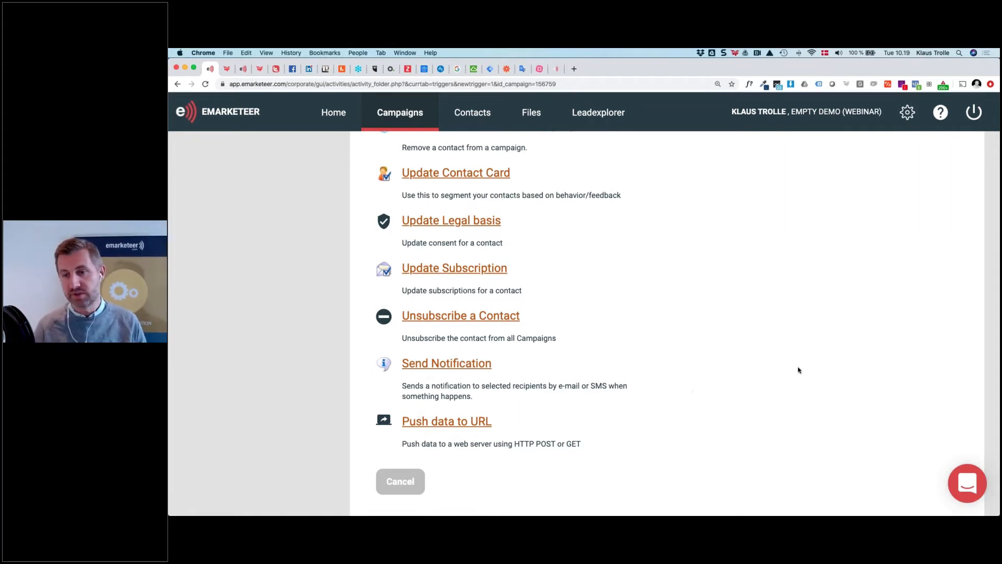
left_click(886, 347)
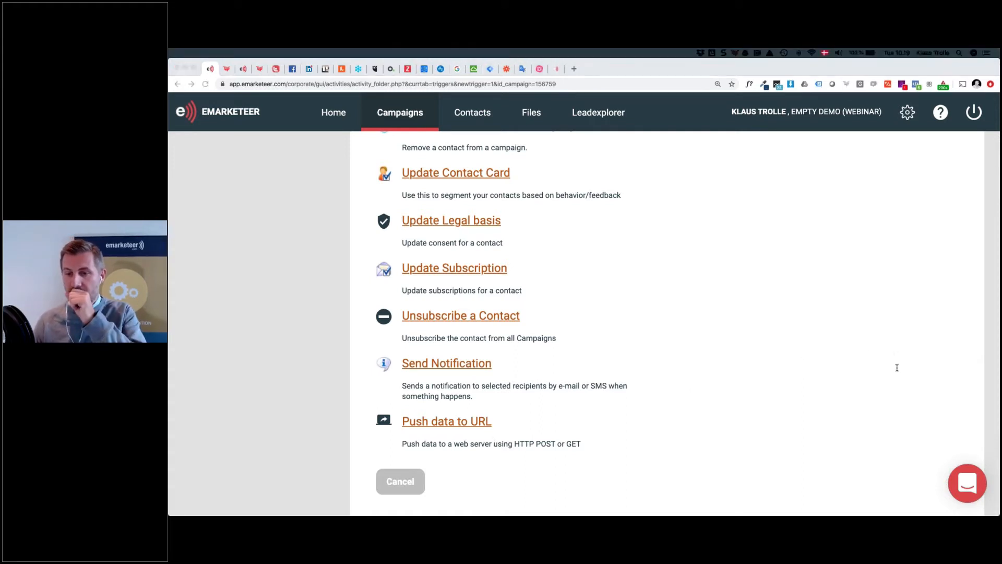
scroll(548, 342, "up", 10)
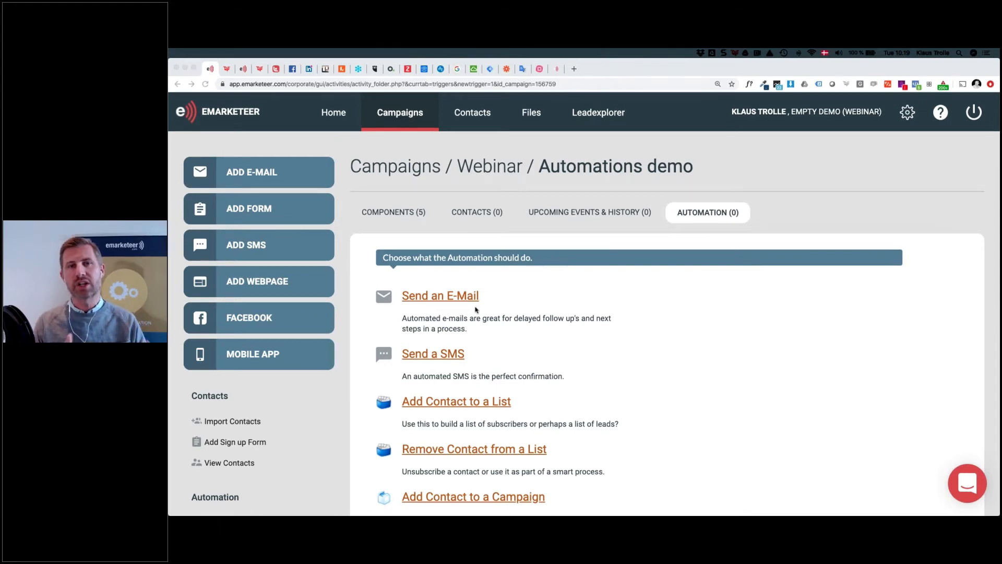
Choose Send an E-Mail as the automation action and enlarge the page one more zoom step
left_click(423, 296)
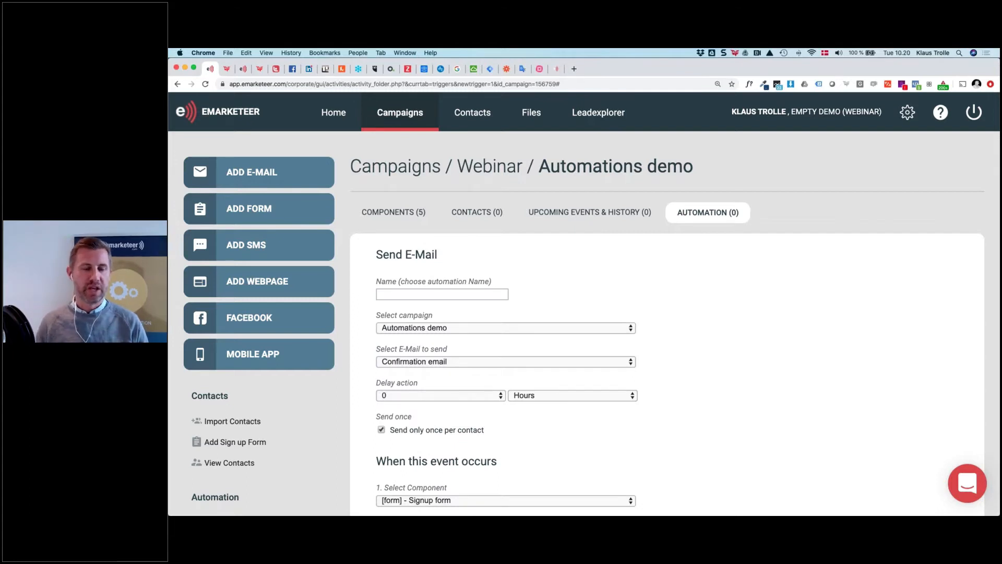
scroll(375, 355, "down", 3)
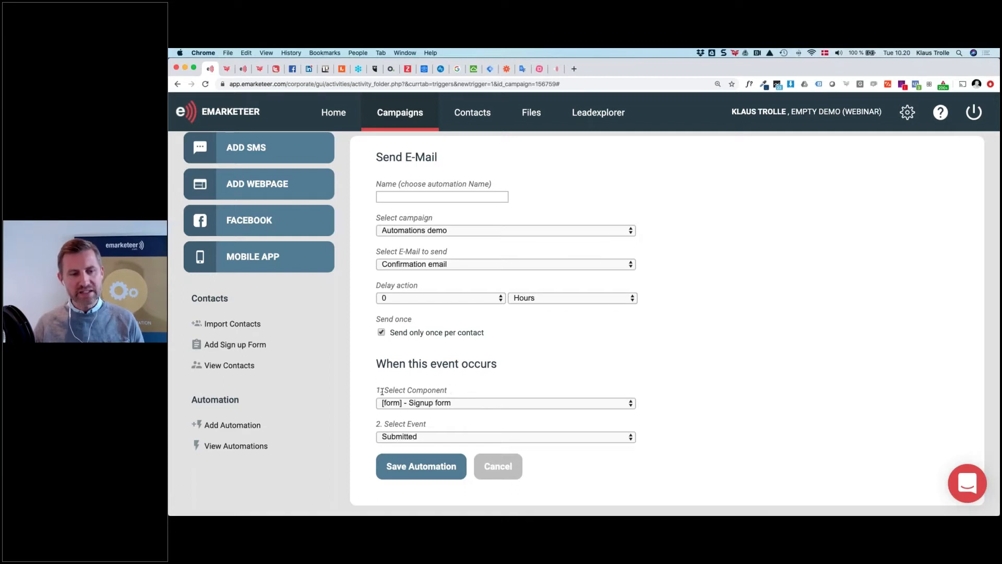
left_click_drag(383, 391, 441, 390)
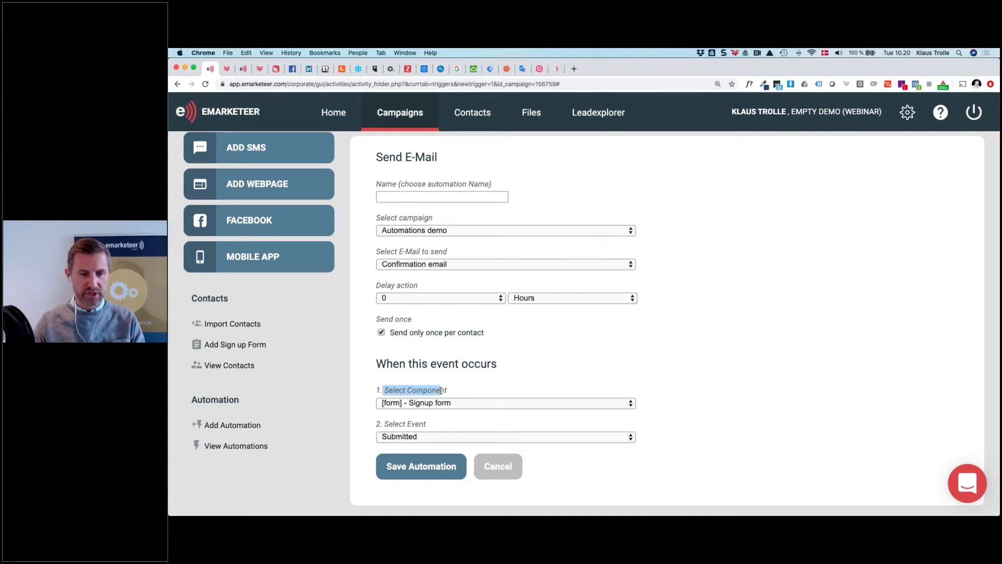
key("super+plus")
left_click(511, 432)
scroll(511, 429, "down", 2)
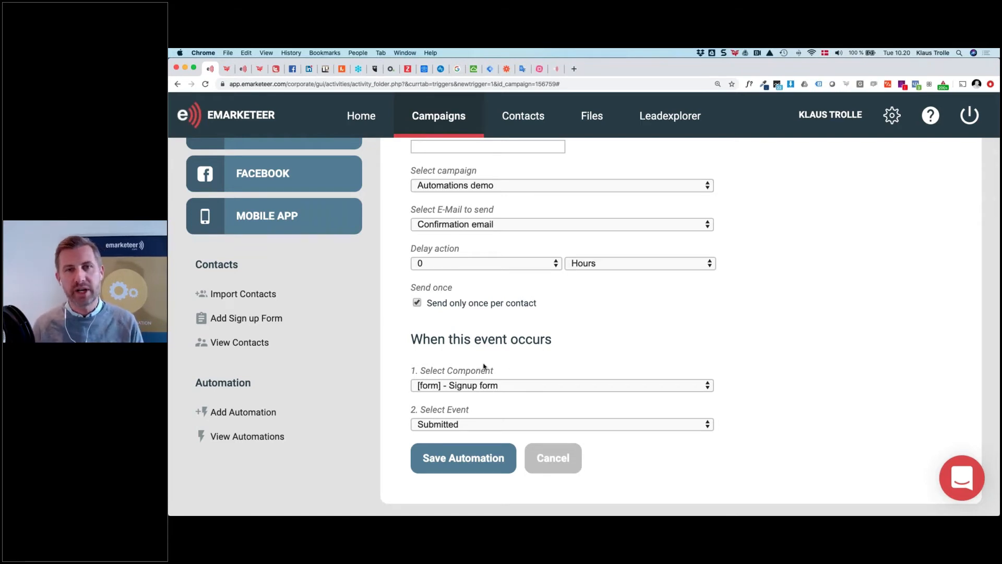
Keep the Signup form as the trigger component and list its events, Submitted and Specific Answer
left_click(525, 386)
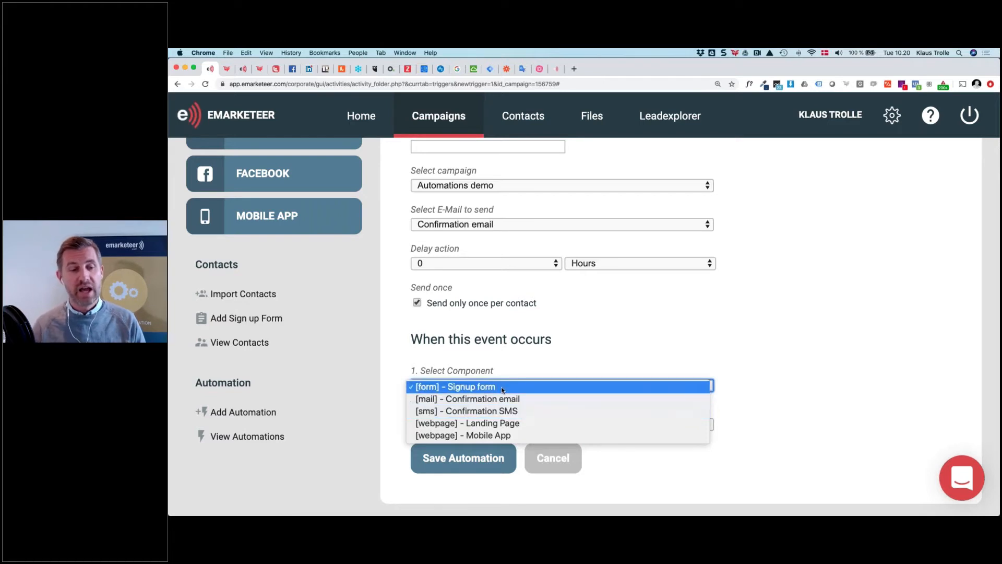
left_click(474, 387)
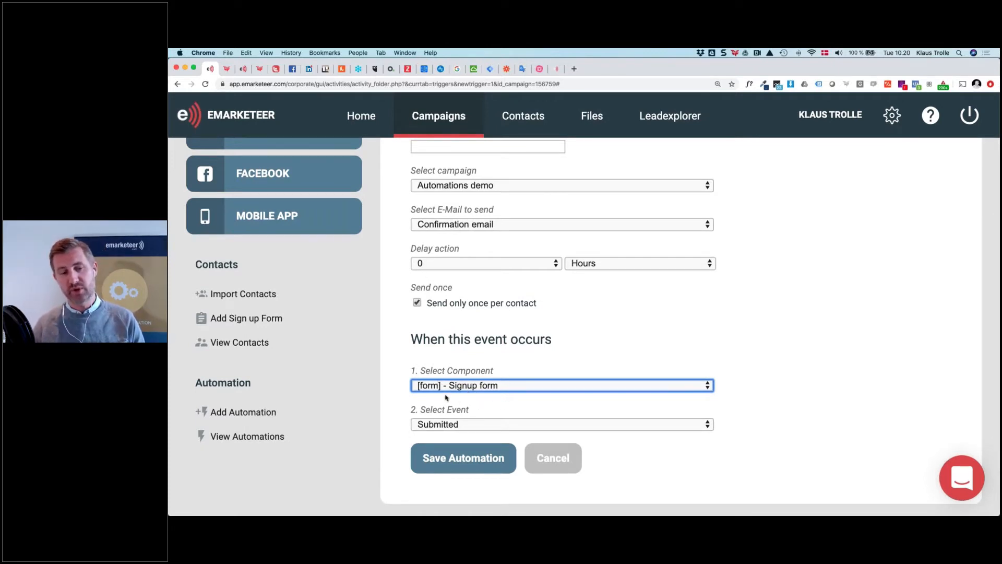
left_click(517, 422)
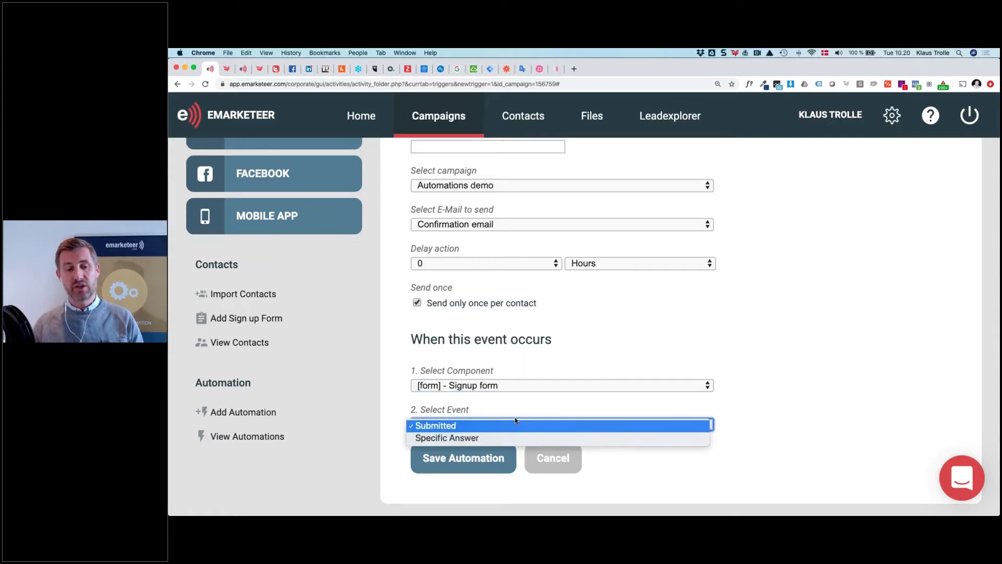
Set the trigger to Specific Answer 'Industry news' on the 'Specific interests?' question
left_click(493, 435)
scroll(493, 436, "down", 2)
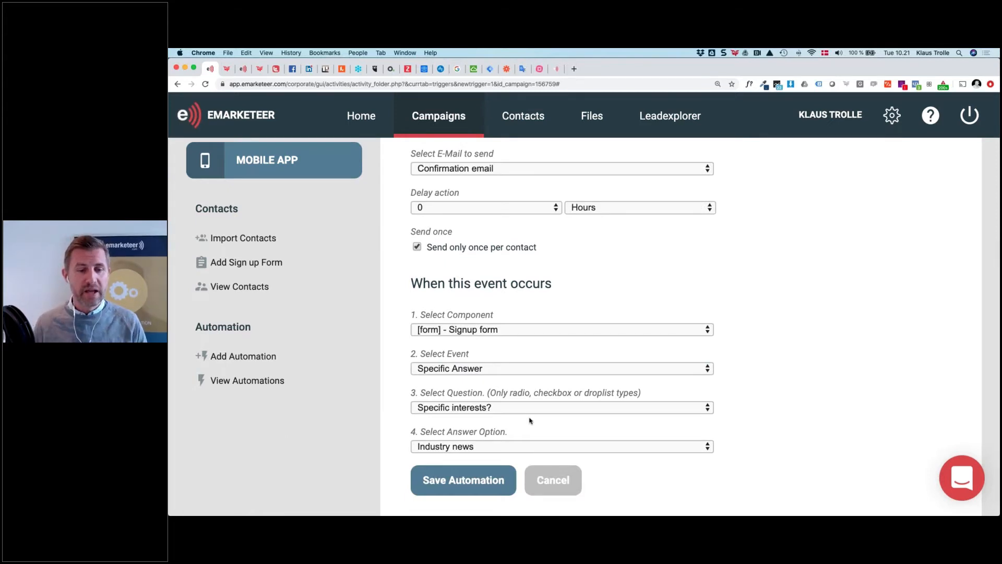
scroll(530, 420, "down", 1)
left_click(521, 387)
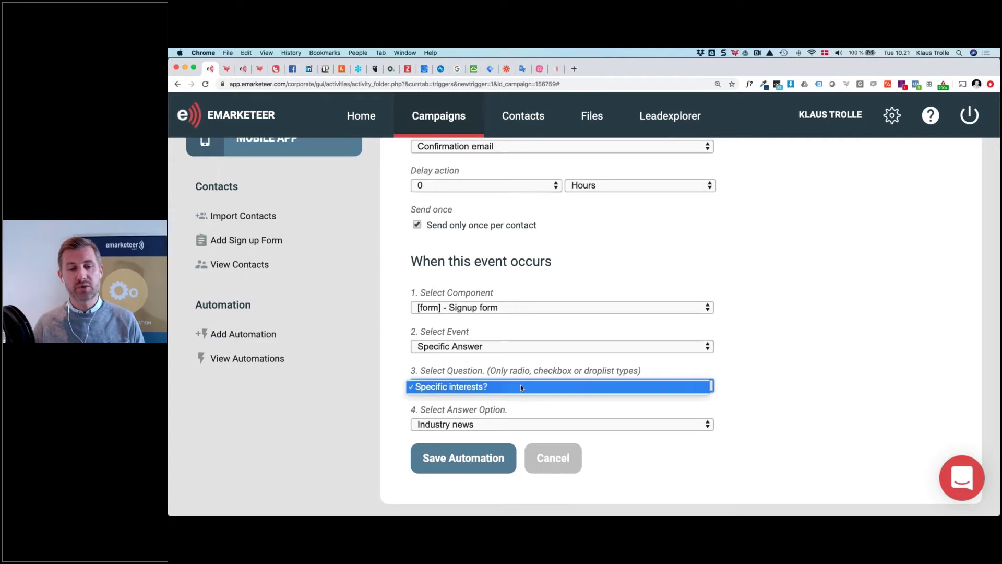
left_click(521, 386)
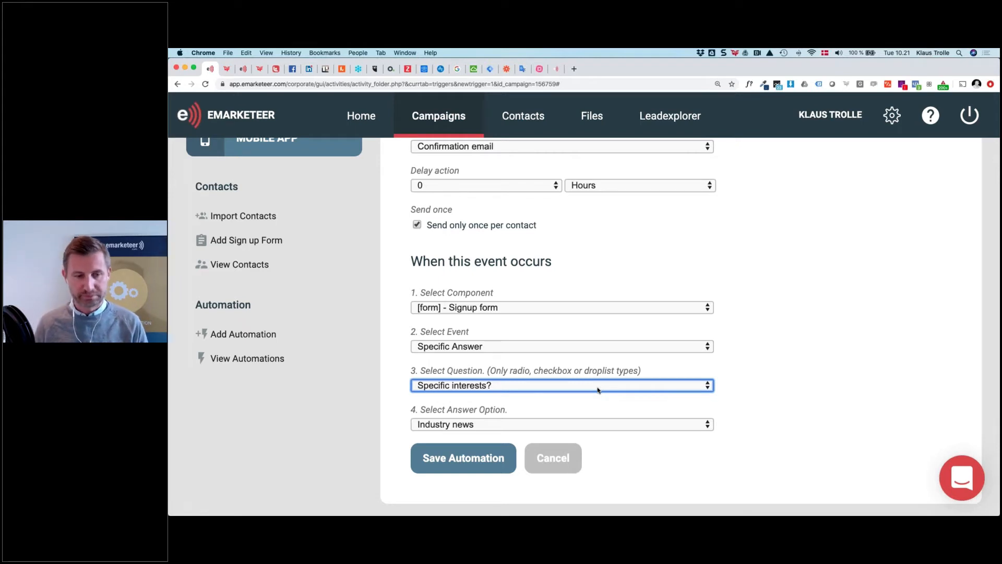
left_click(556, 387)
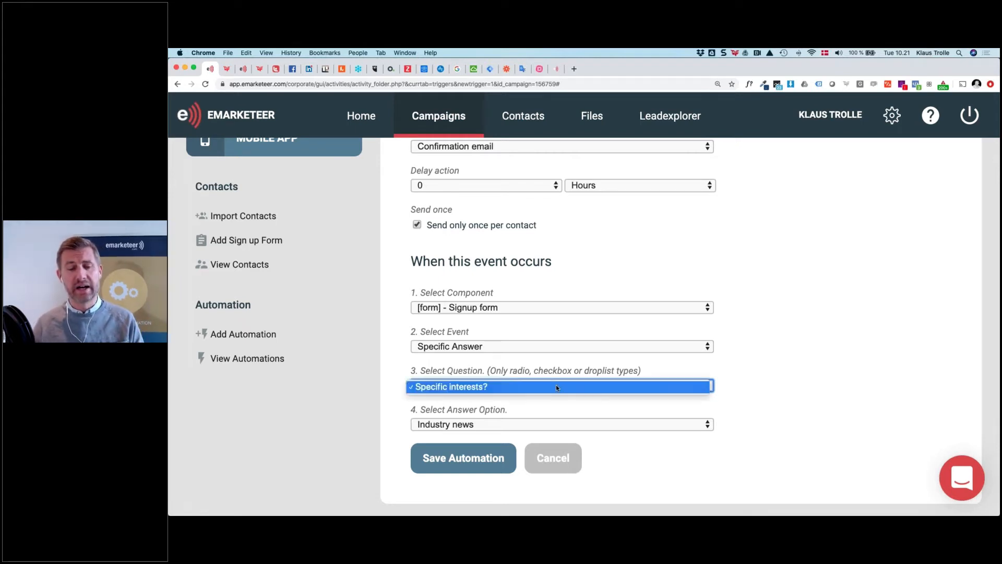
left_click(487, 410)
left_click(490, 422)
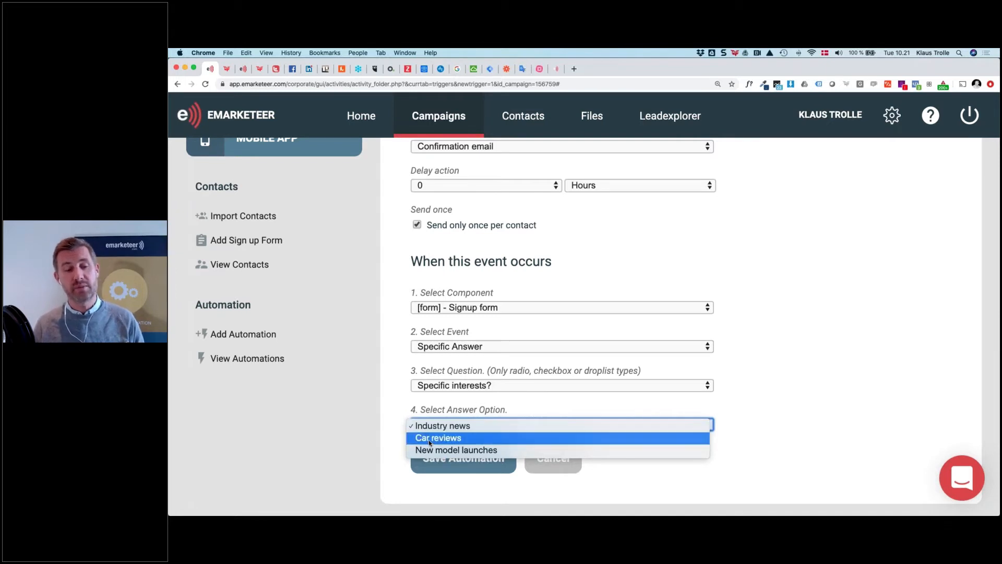
left_click(468, 425)
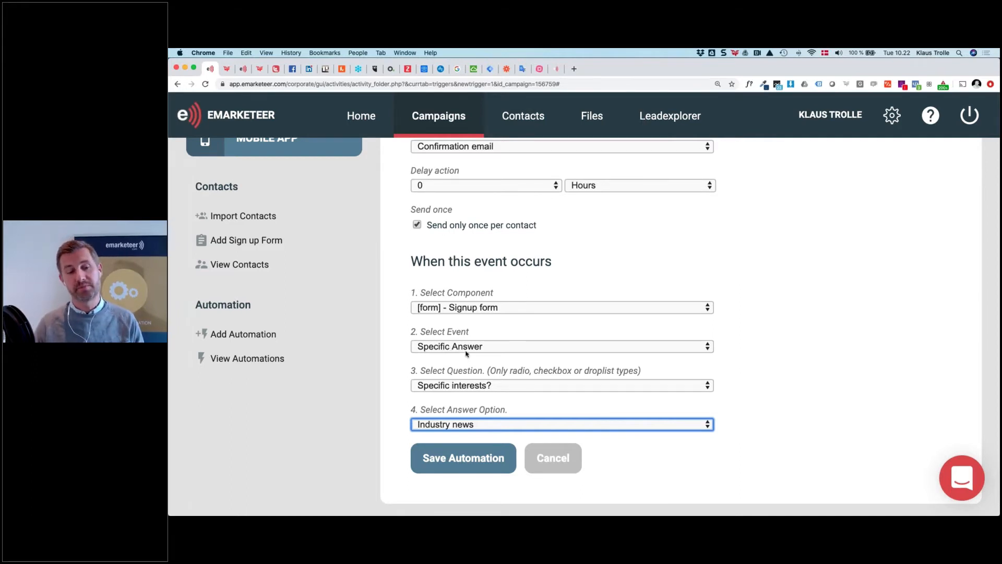
left_click(502, 307)
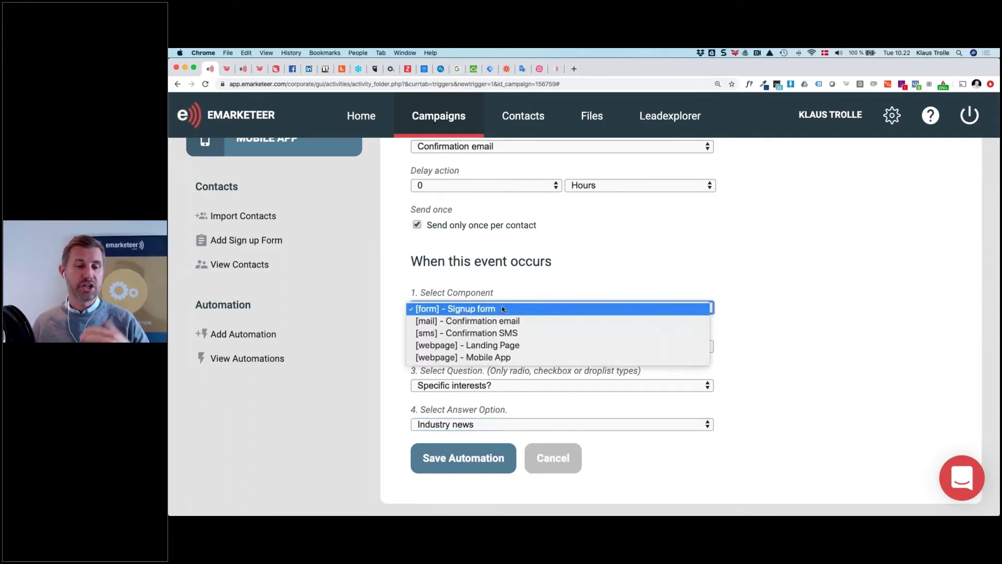
left_click(500, 322)
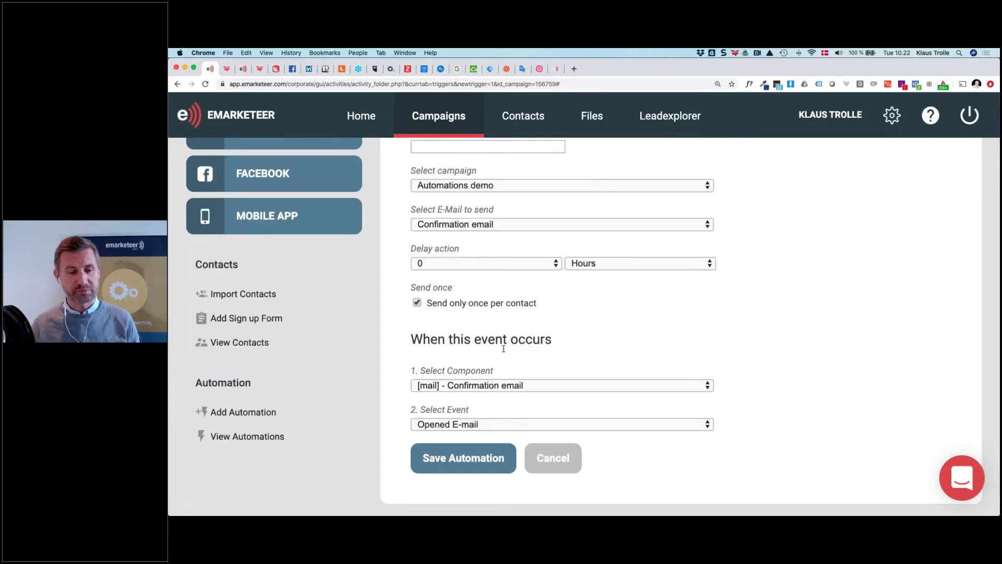
left_click(606, 424)
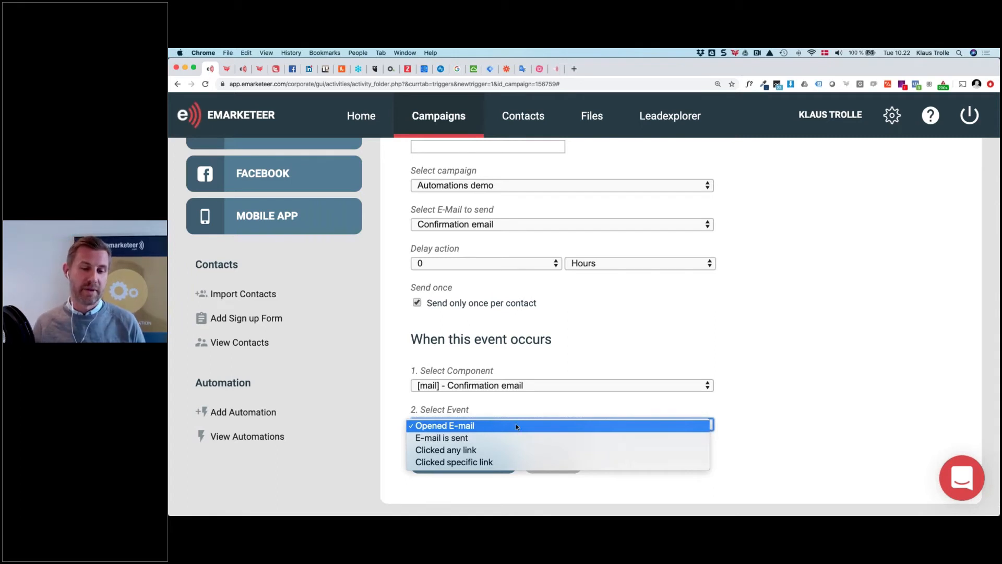
left_click(503, 462)
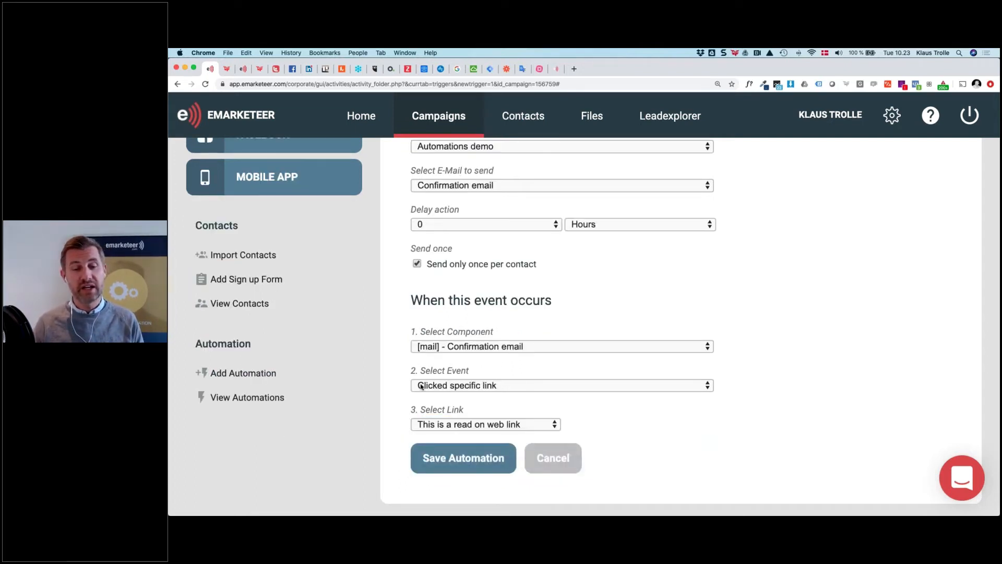
left_click(537, 425)
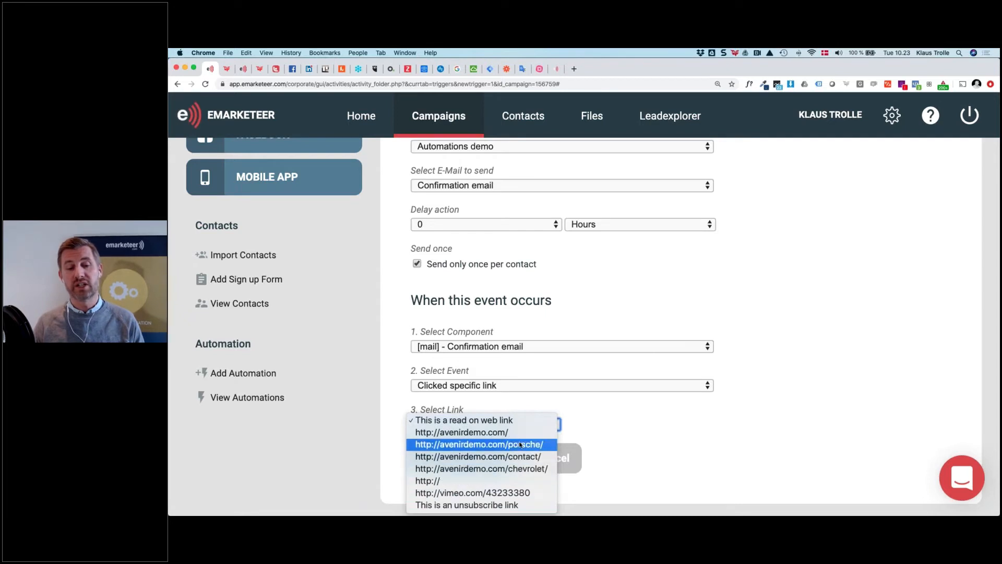
left_click(541, 444)
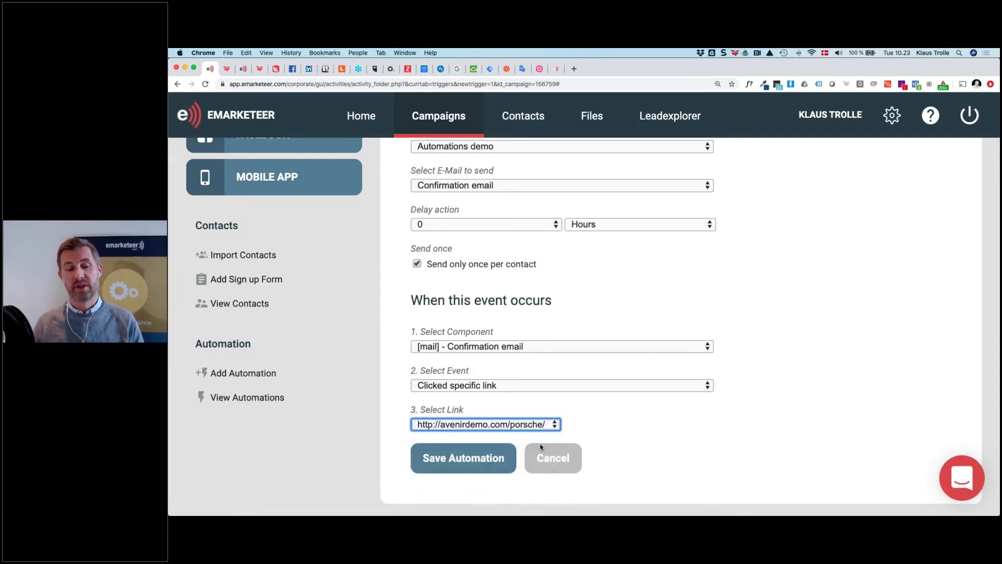
scroll(590, 429, "up", 1)
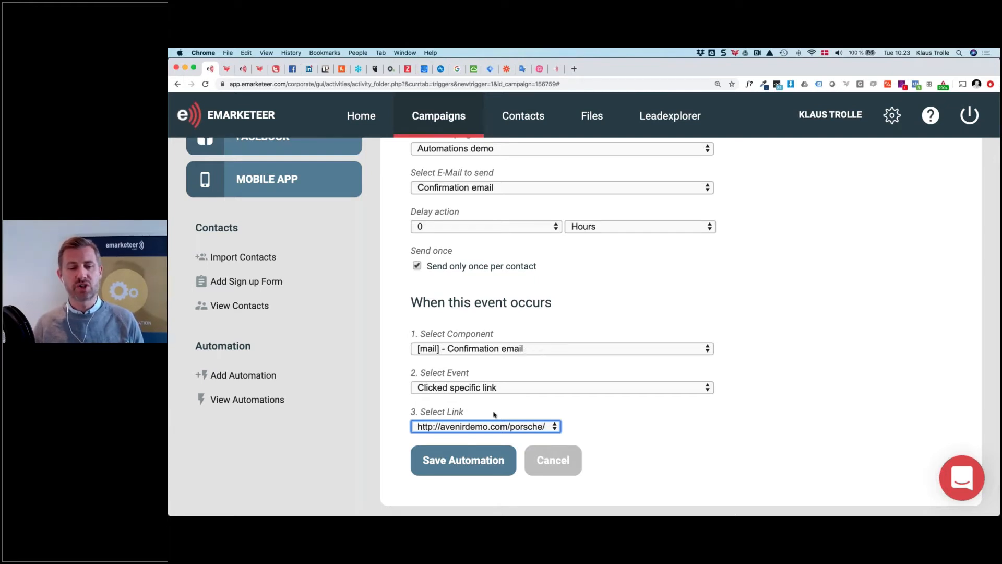
left_click(520, 426)
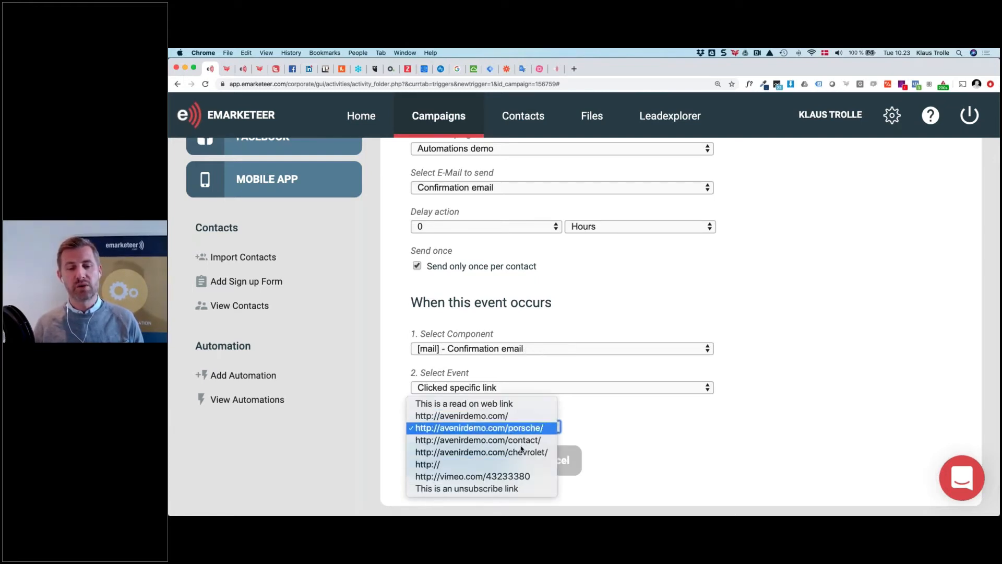
left_click(598, 405)
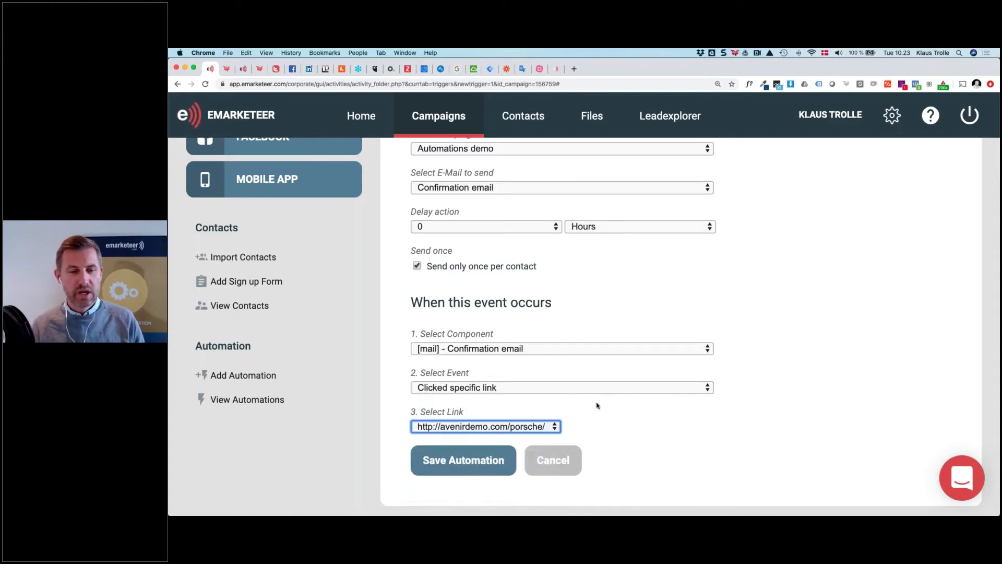
Use the Confirmation SMS as trigger with Clicked specific link on its Landing Page link
left_click(520, 349)
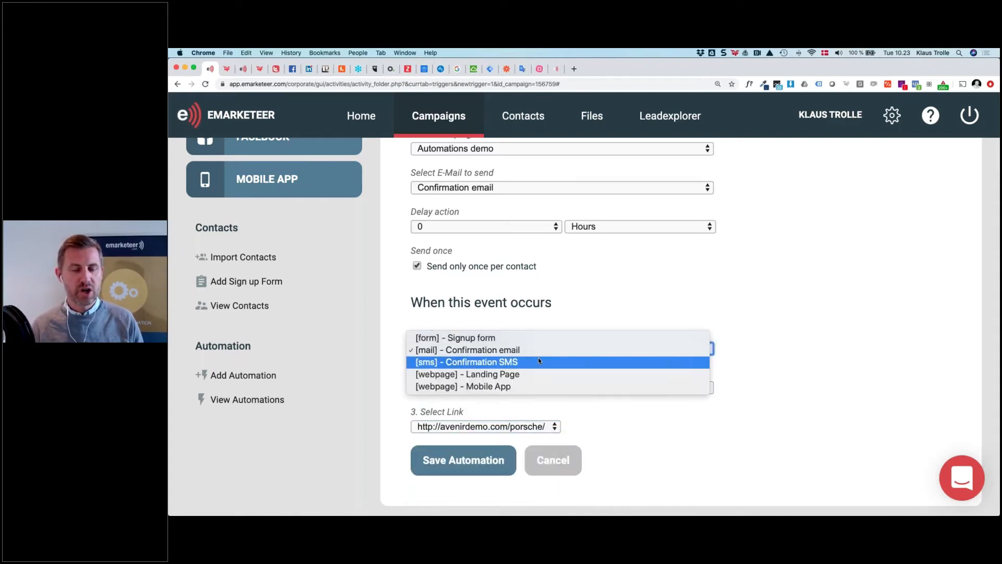
left_click(531, 361)
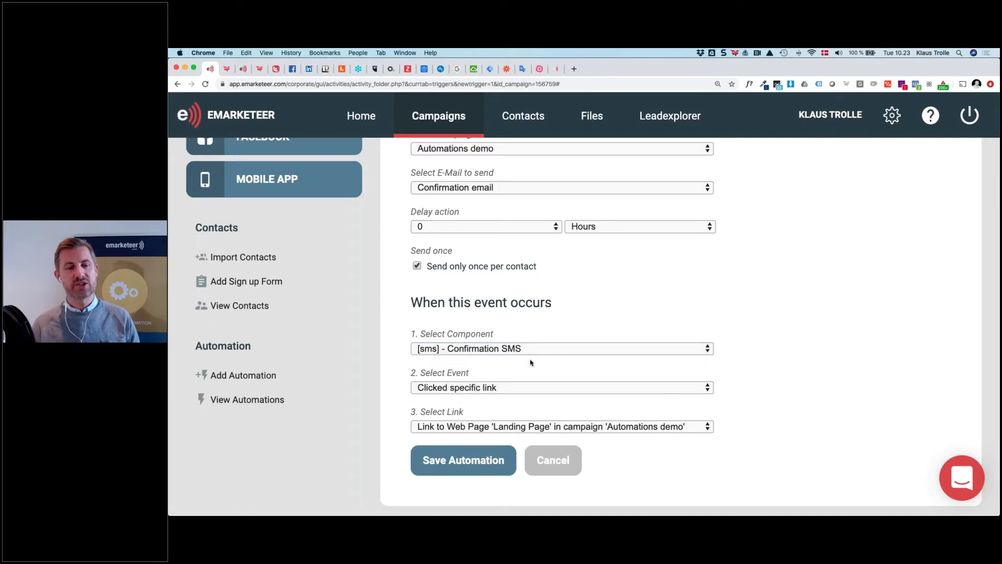
left_click(515, 386)
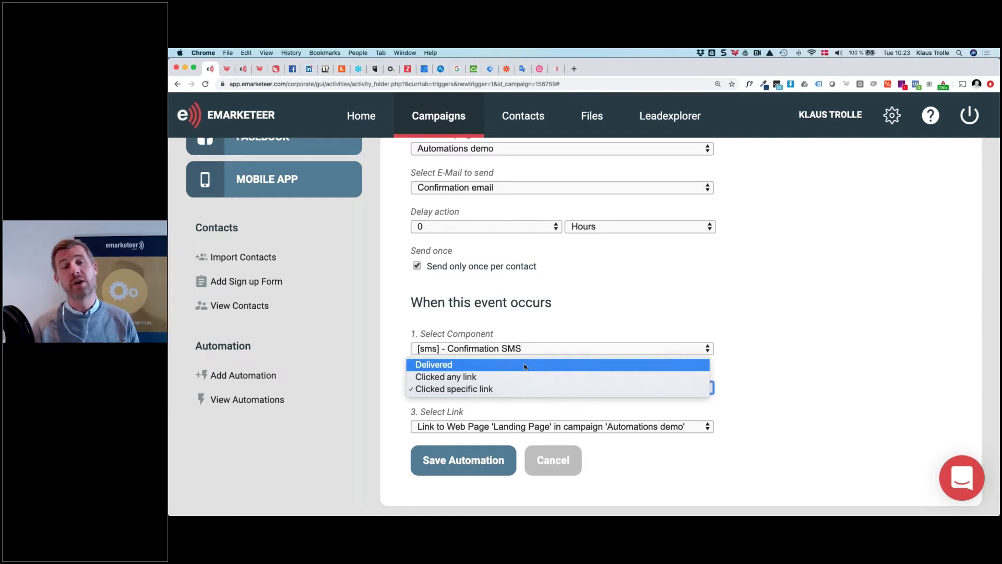
left_click(525, 365)
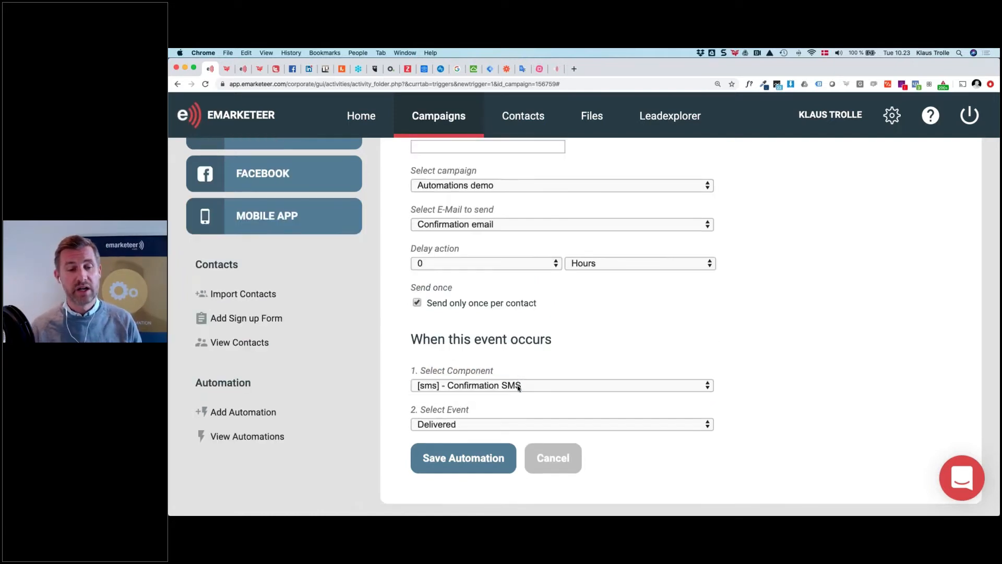
left_click(520, 425)
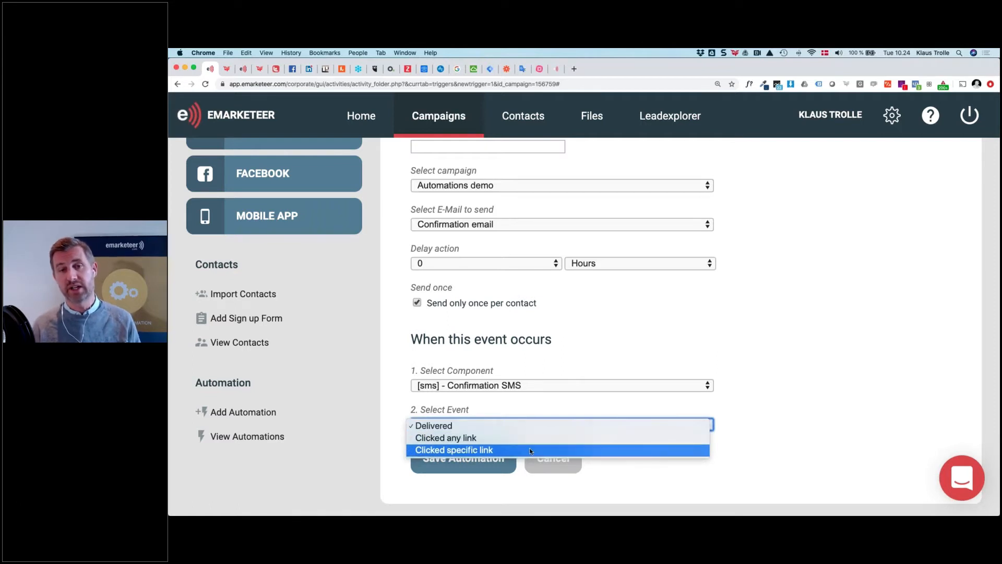
left_click(531, 451)
scroll(531, 451, "down", 2)
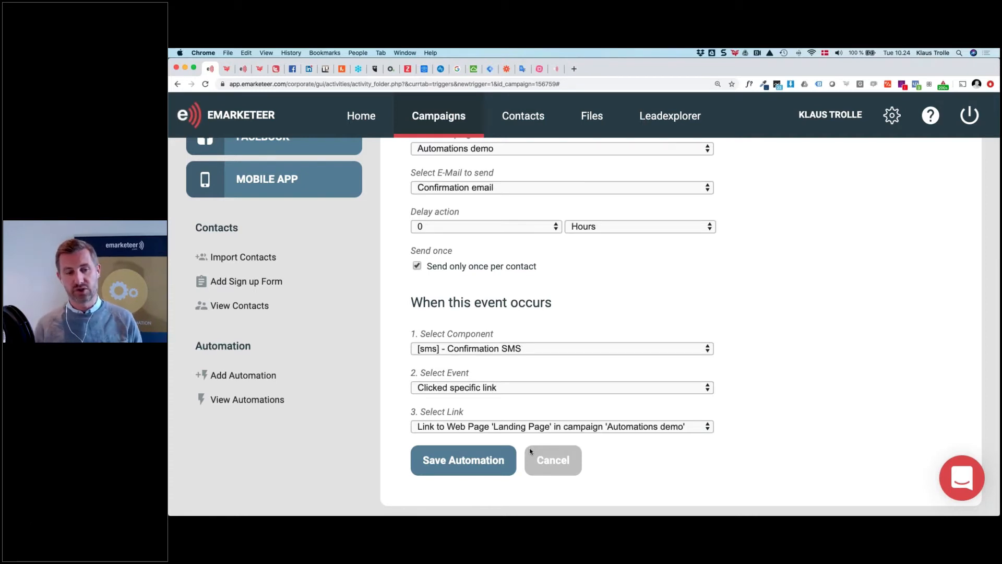
left_click(466, 427)
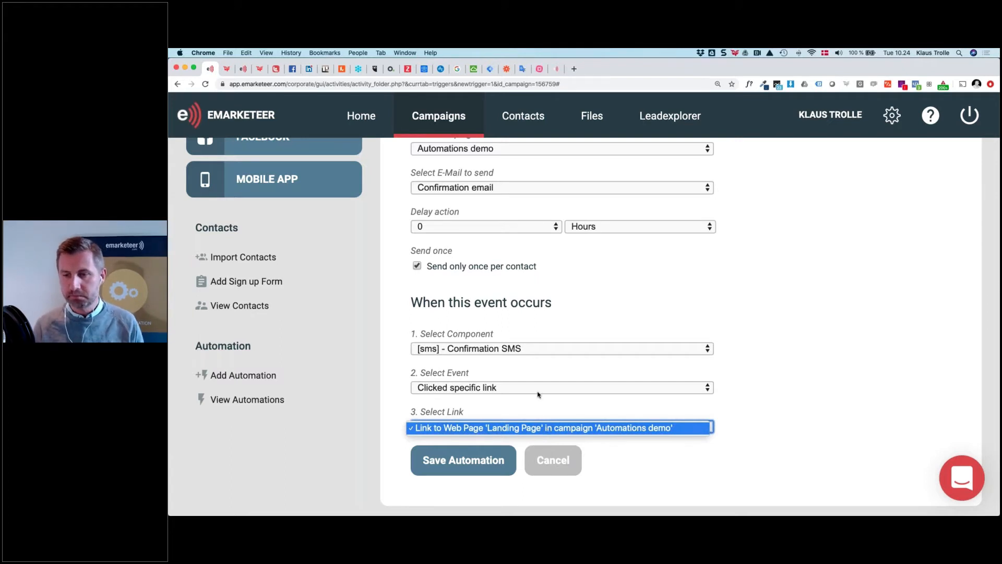
left_click(519, 391)
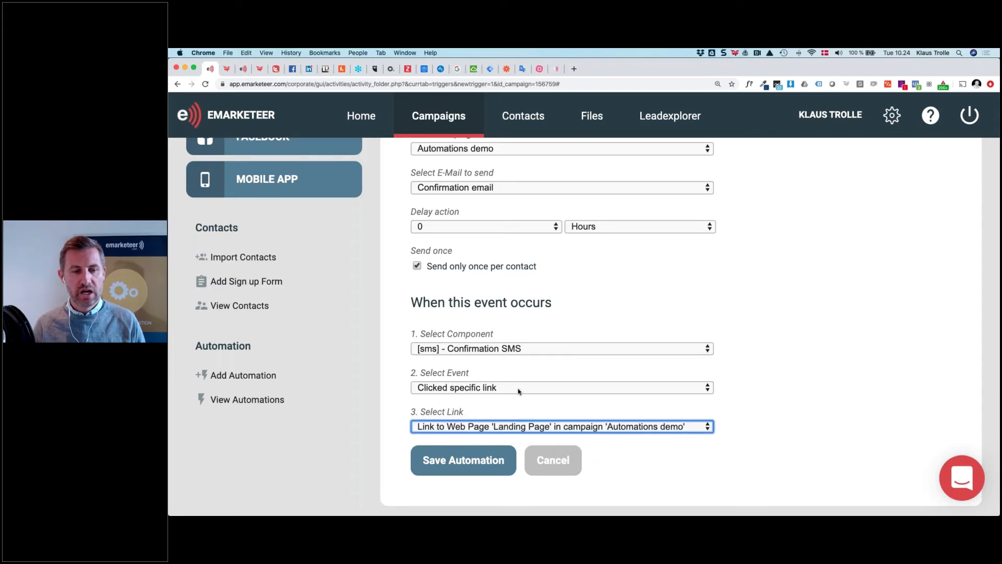
left_click(516, 350)
left_click(525, 363)
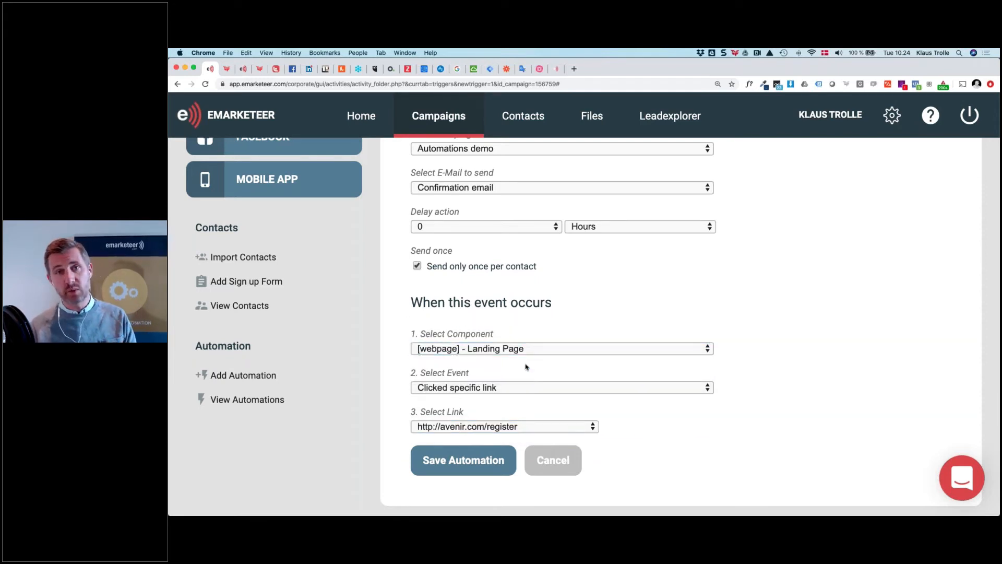
left_click(552, 389)
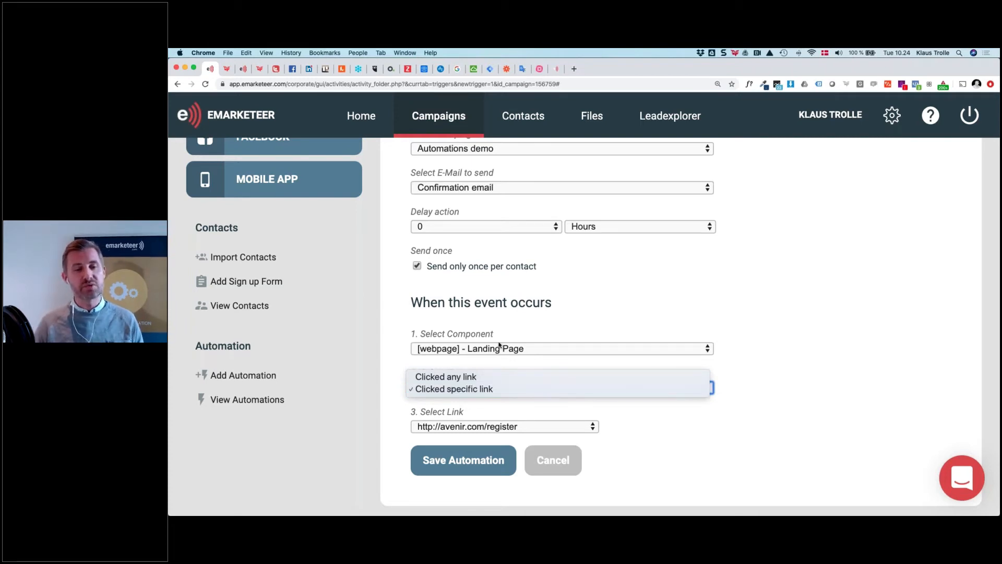
left_click(517, 349)
left_click(517, 349)
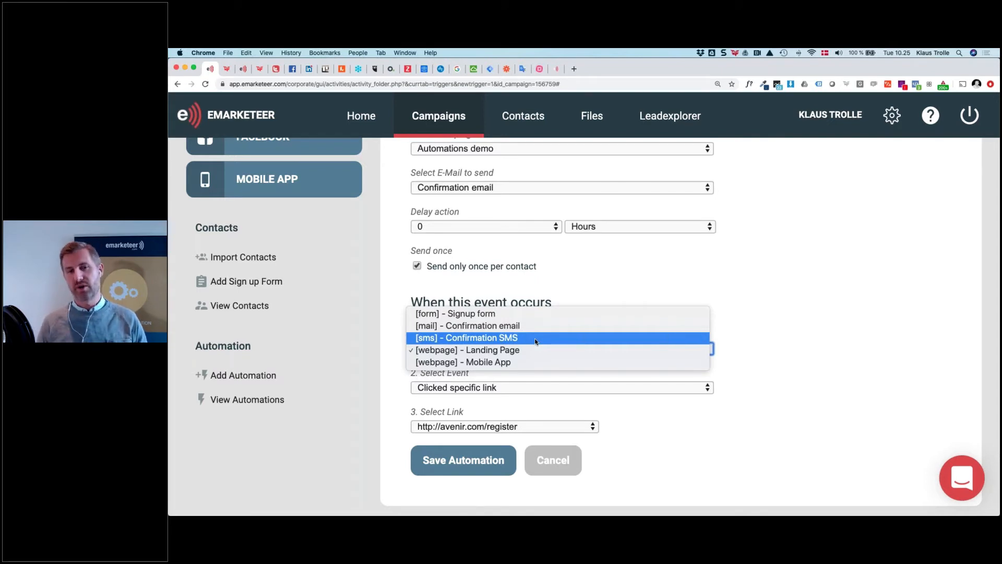
Keep Landing Page selected, then Cancel the automation form to discard it unsaved
left_click(883, 343)
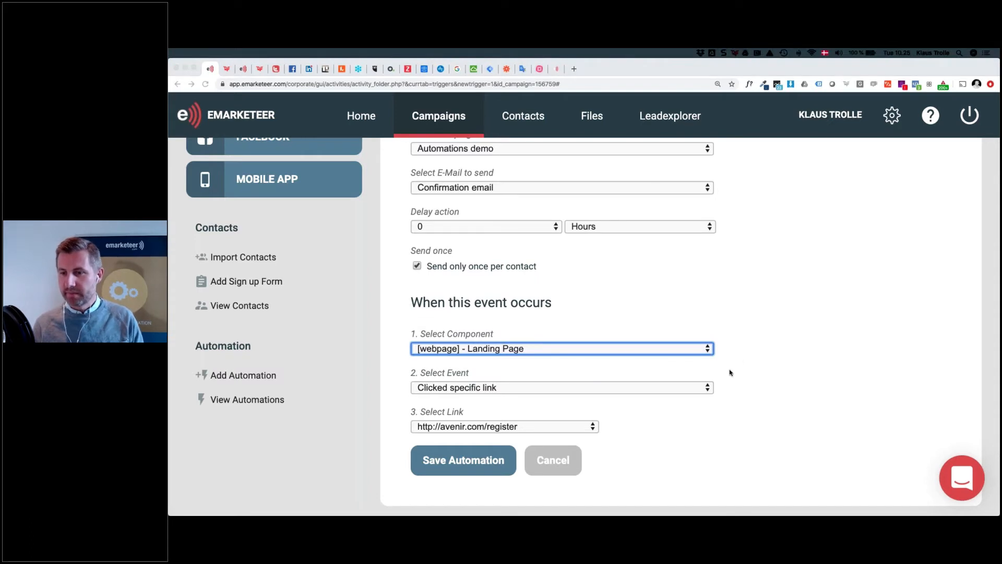
left_click(701, 425)
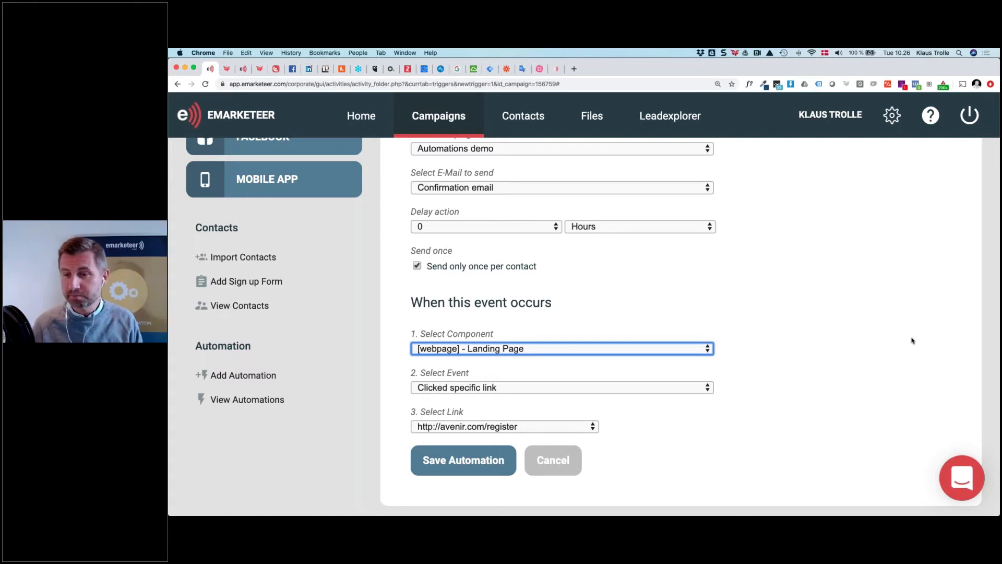
key("super+Tab")
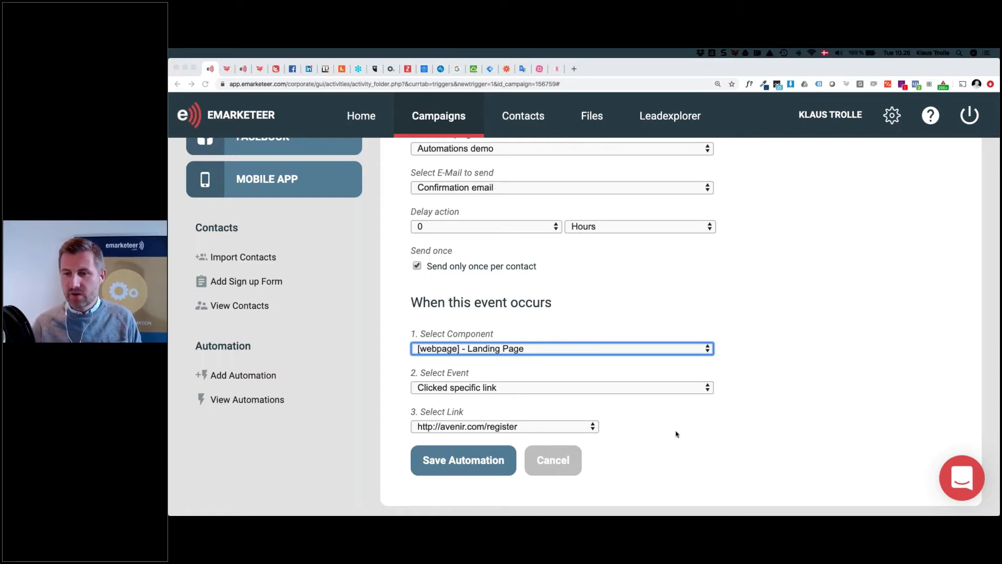
scroll(585, 432, "down", 1)
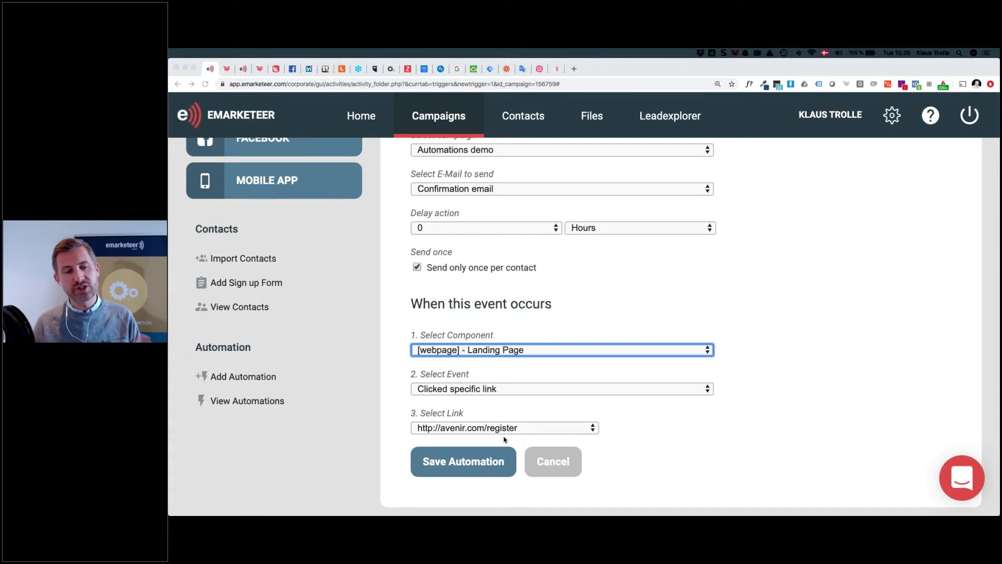
left_click(551, 461)
left_click(551, 461)
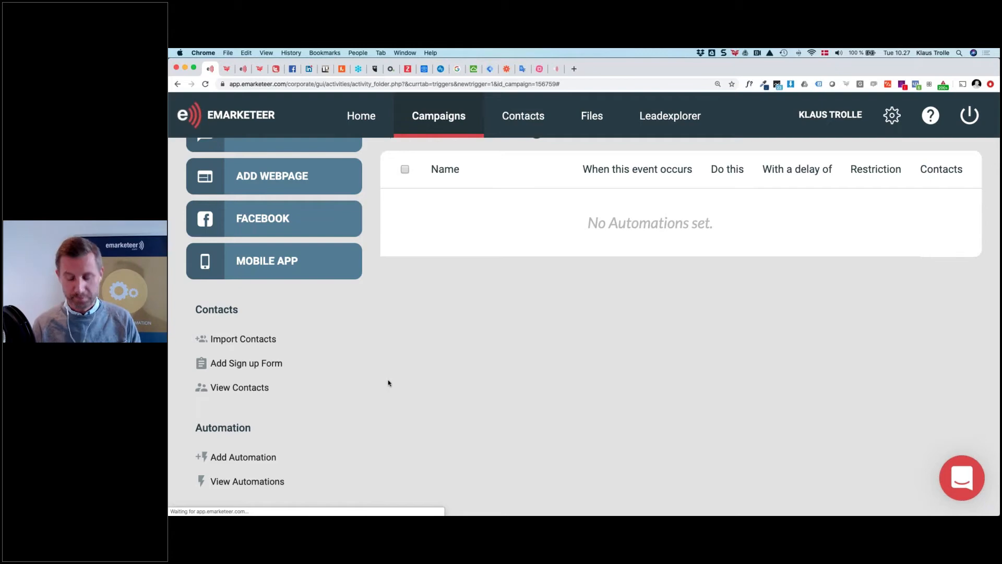
Add a new automation whose action is Send an E-Mail
left_click(260, 458)
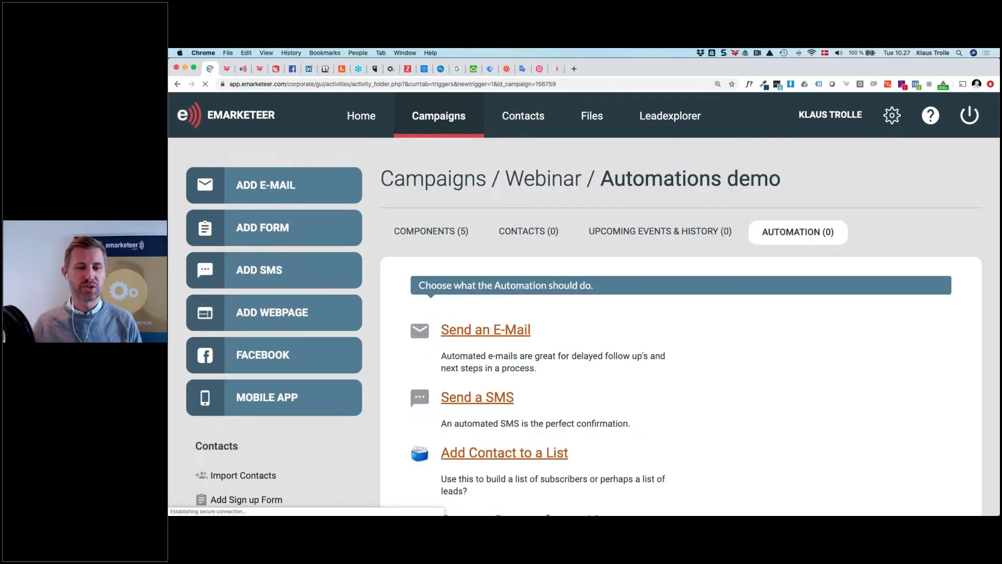
scroll(499, 296, "down", 1)
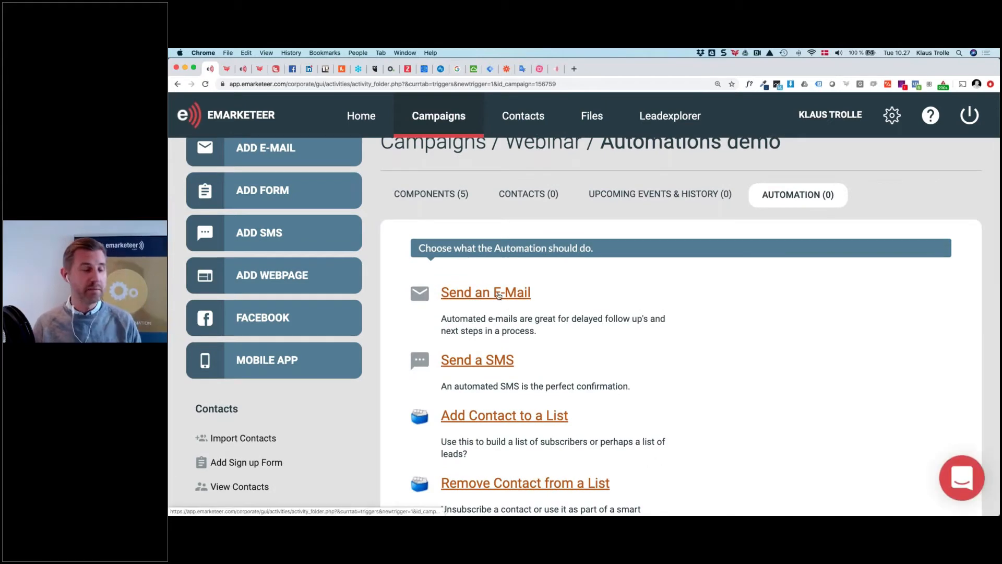
left_click(499, 295)
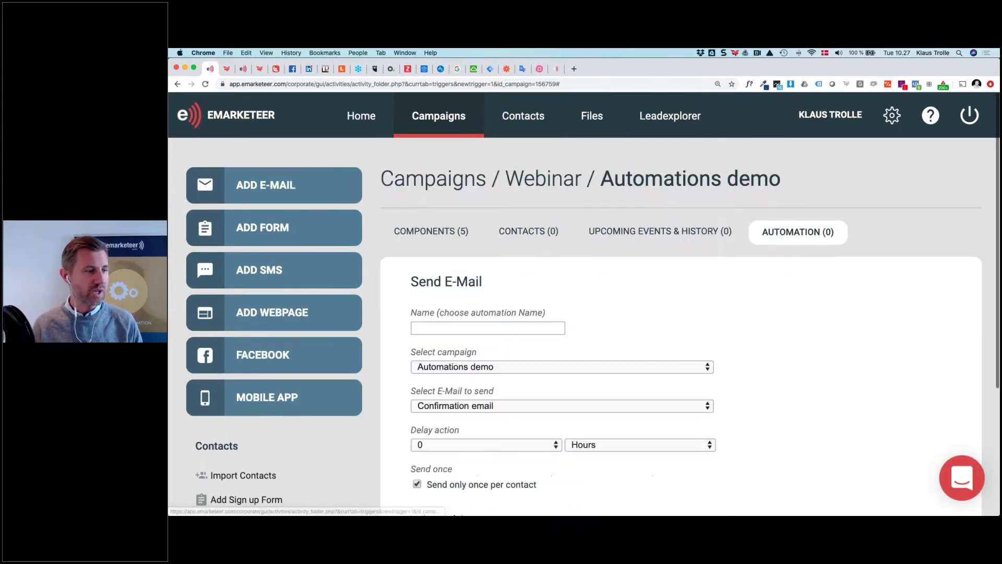
scroll(577, 337, "down", 1)
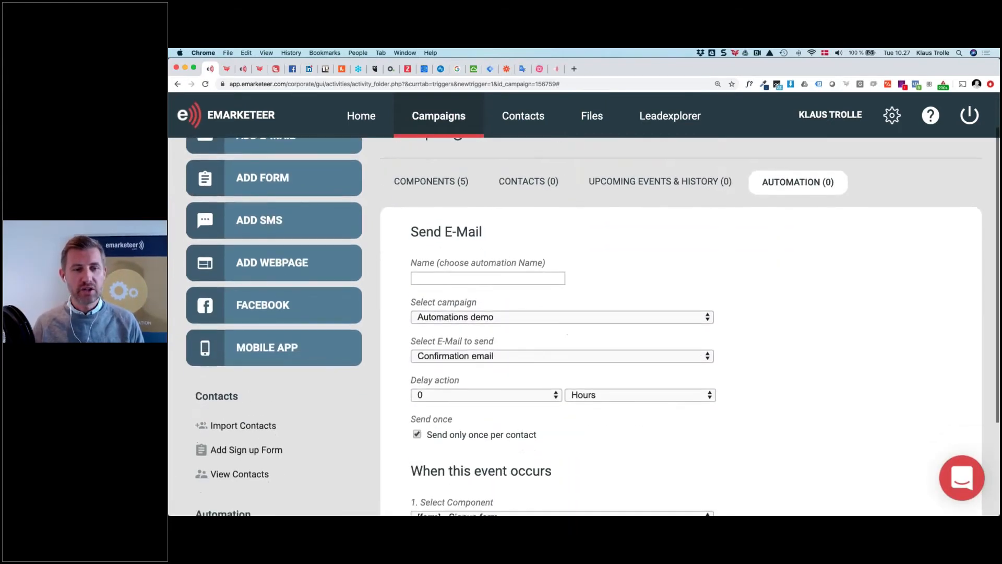
Name the automation 'Send welcome email'
triple_click(426, 263)
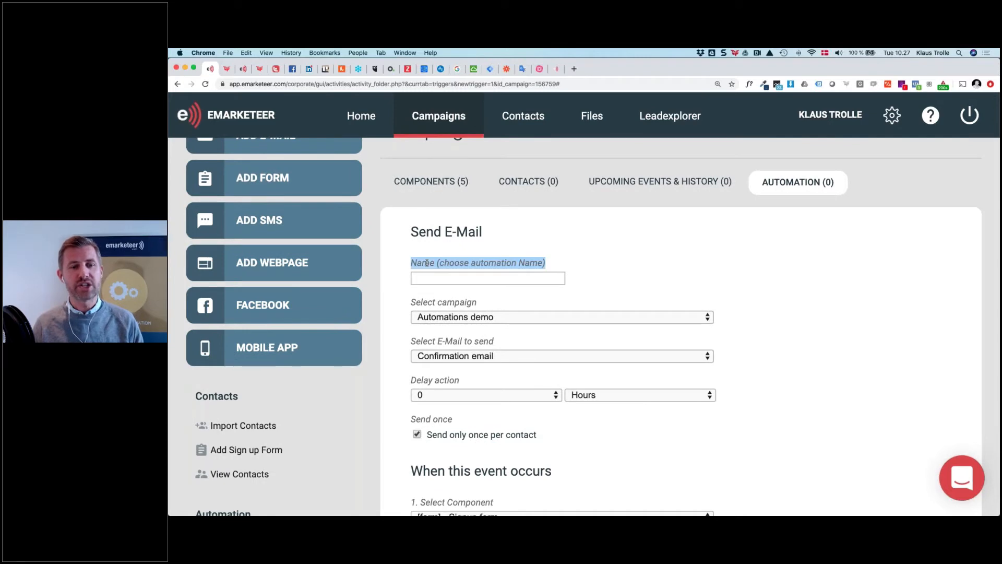
left_click(485, 281)
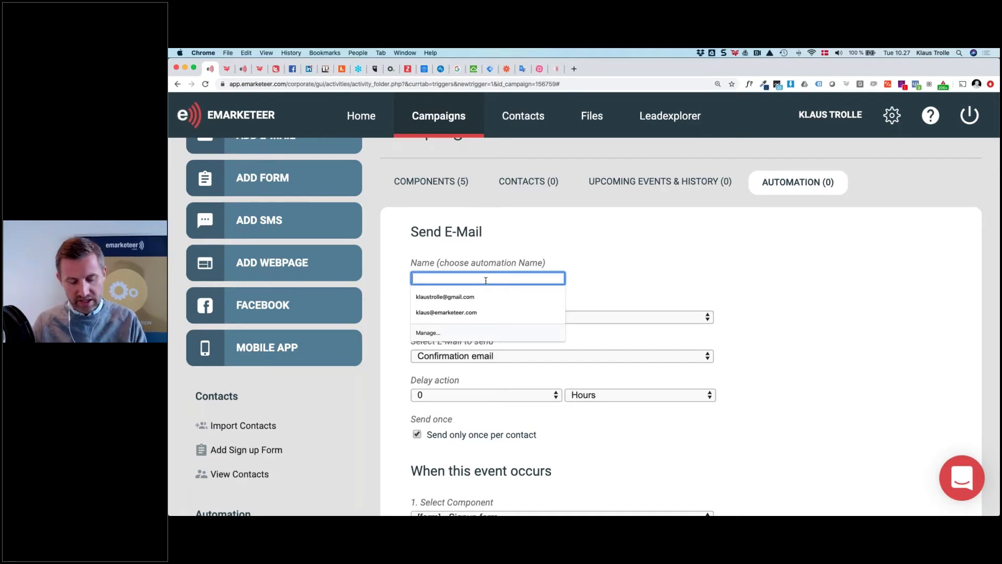
type("Send welcome ")
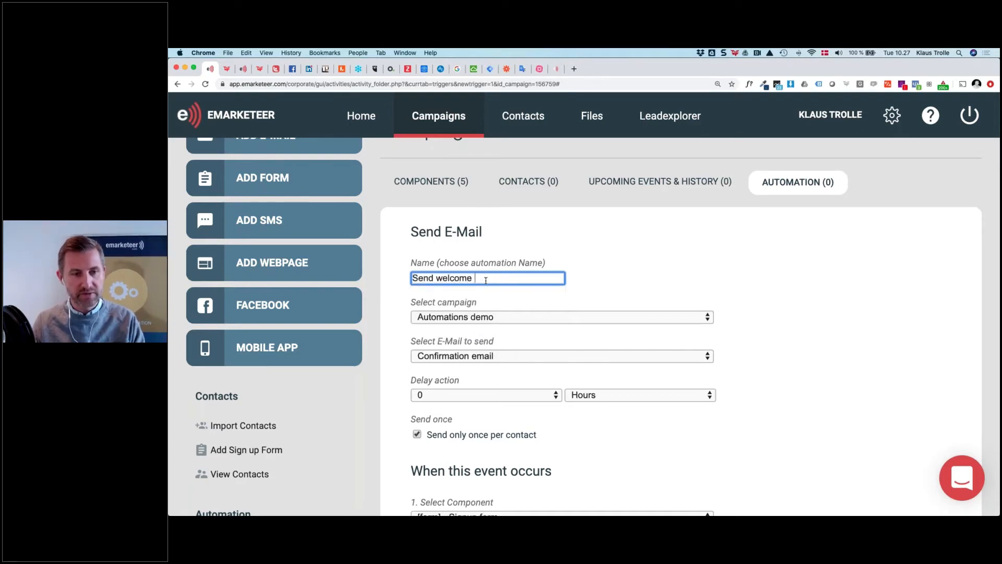
type("email")
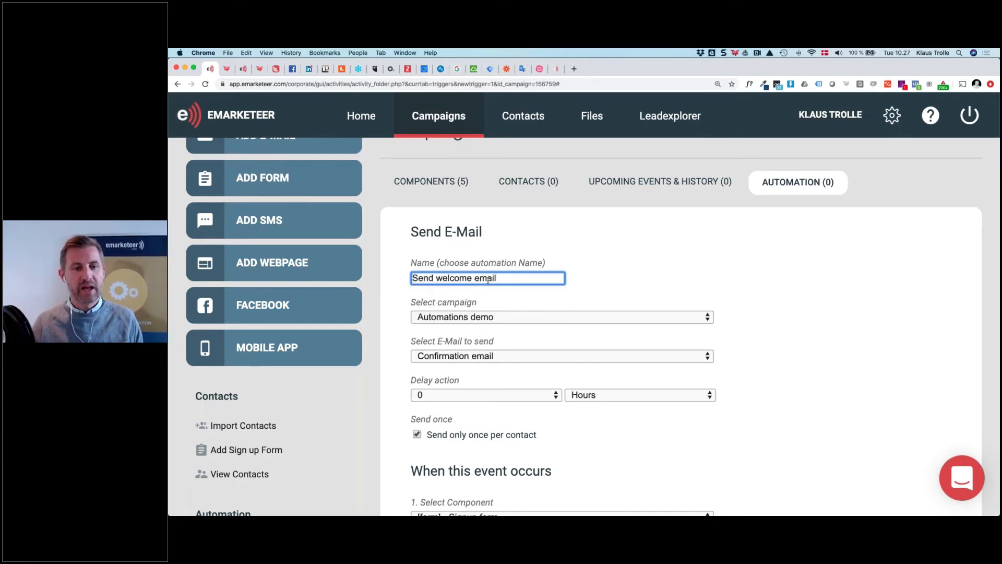
scroll(475, 261, "down", 2)
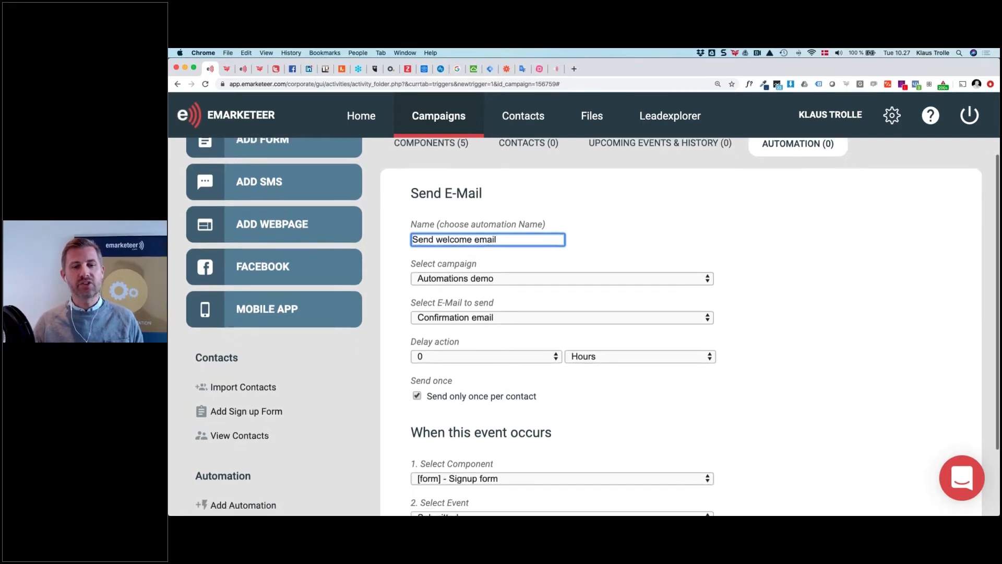
left_click(540, 280)
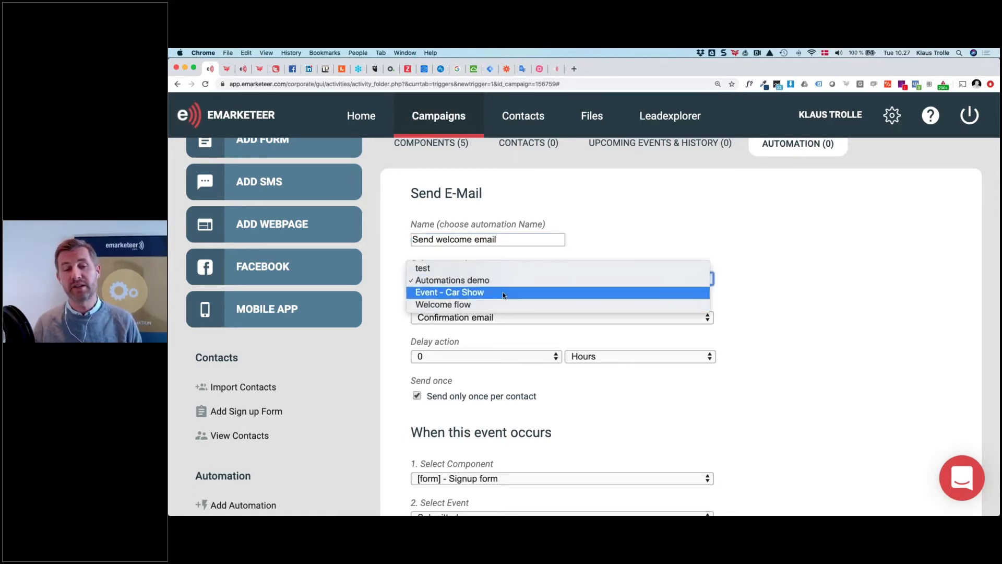
left_click(397, 288)
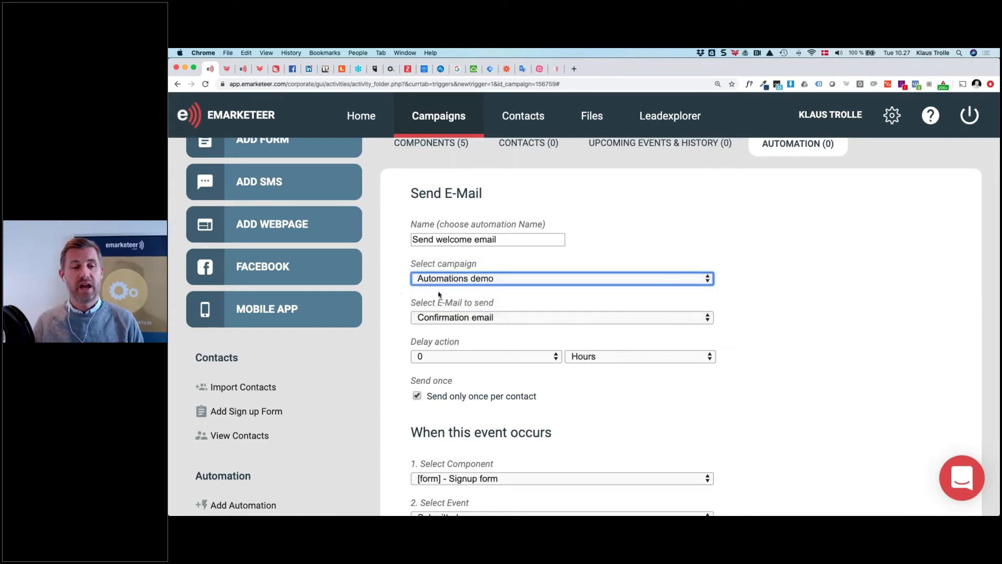
scroll(512, 311, "down", 1)
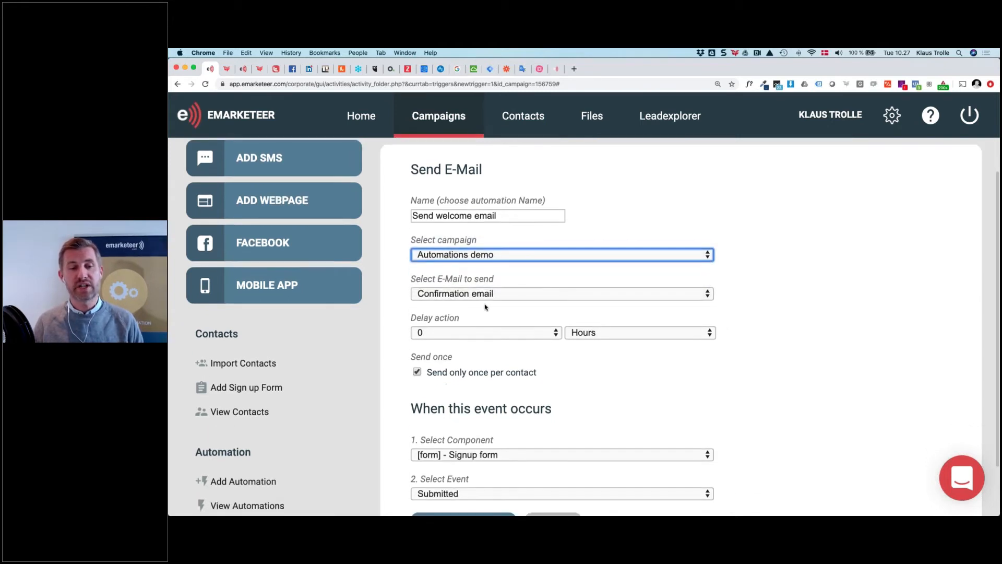
left_click(527, 293)
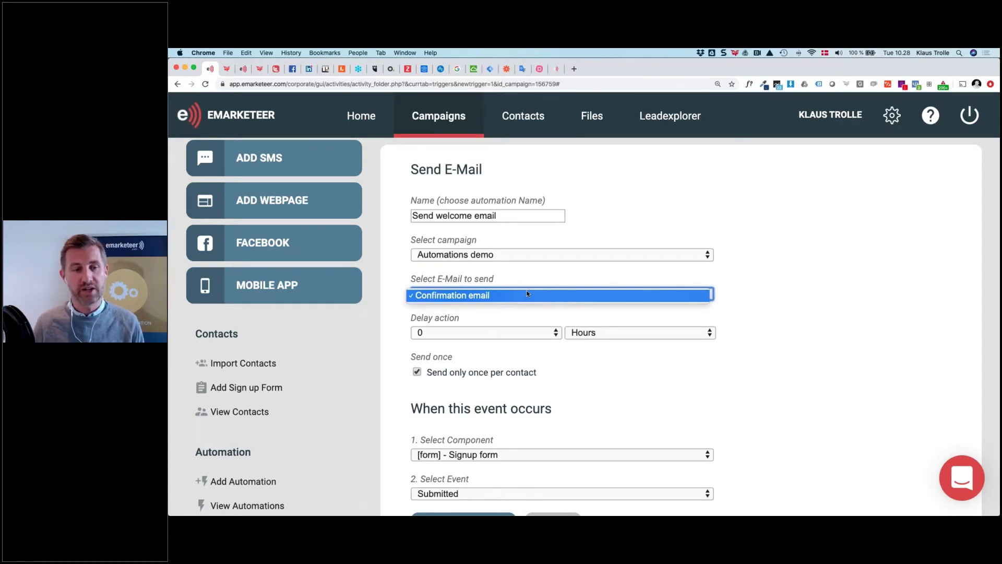
left_click(497, 296)
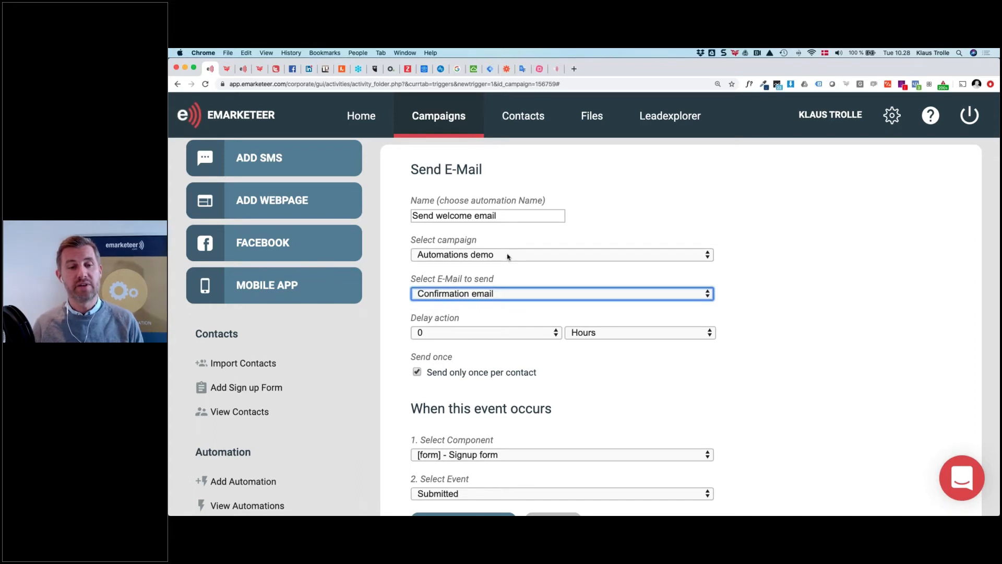
left_click(507, 254)
left_click(507, 281)
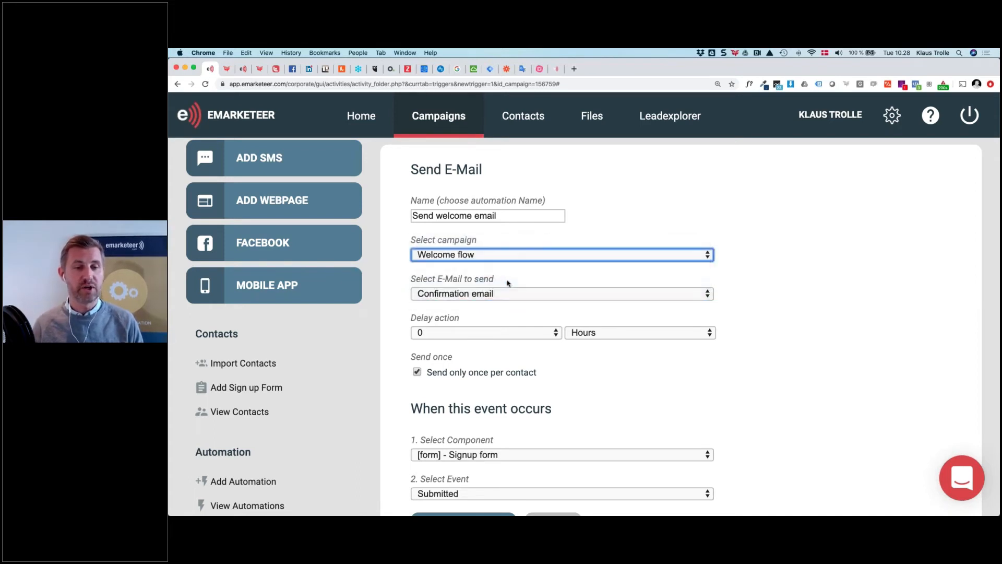
left_click(508, 295)
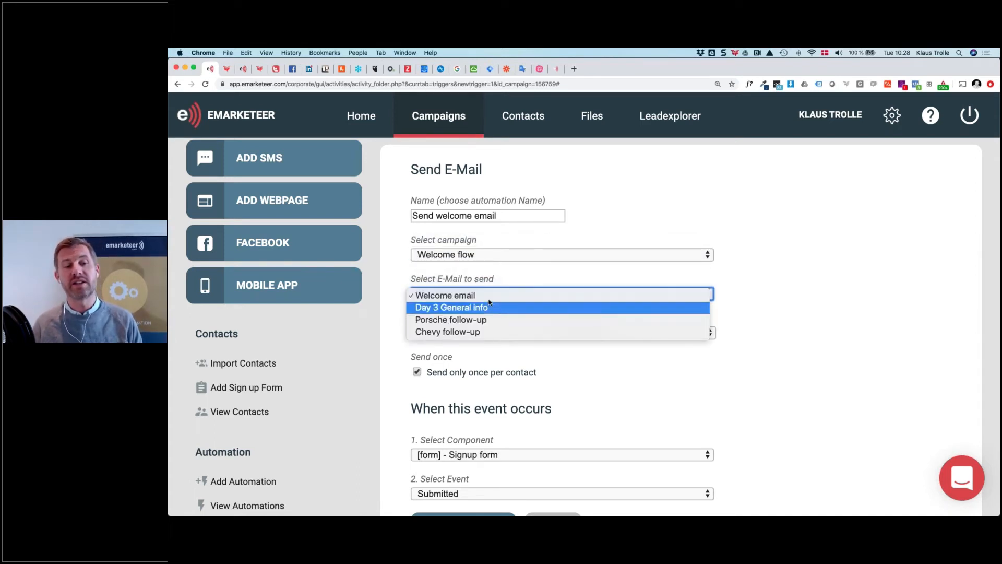
left_click(486, 254)
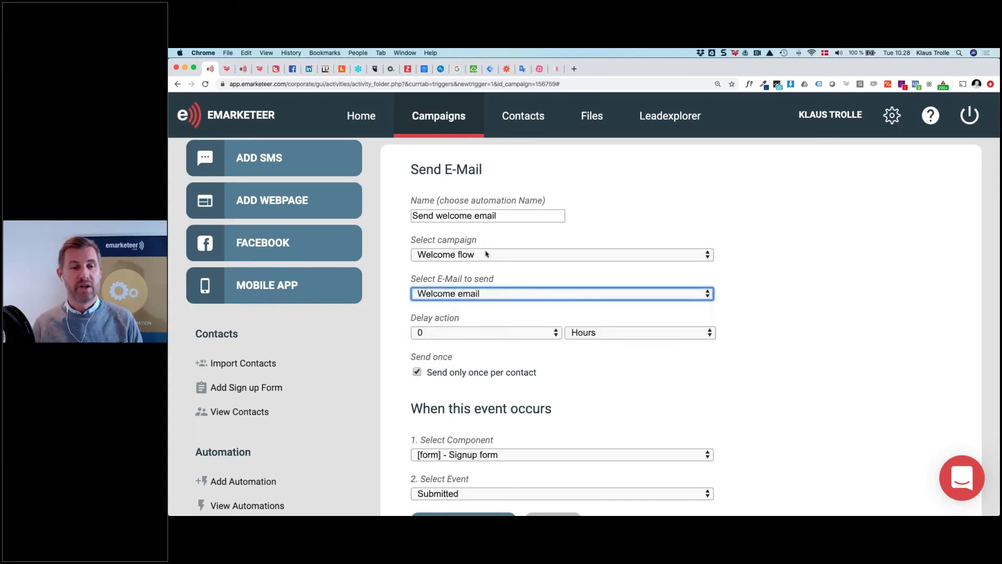
left_click(486, 254)
left_click(516, 259)
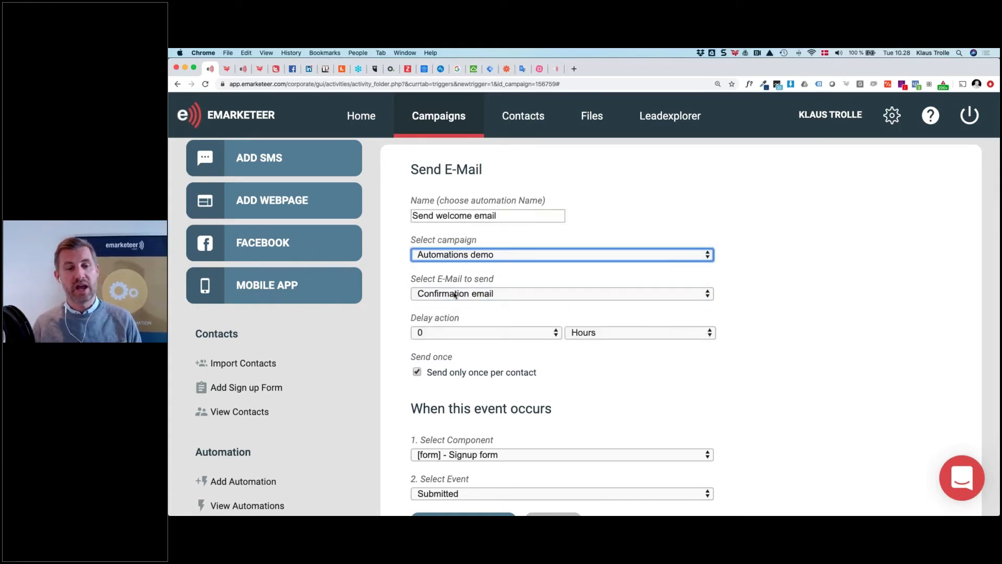
scroll(502, 294, "down", 2)
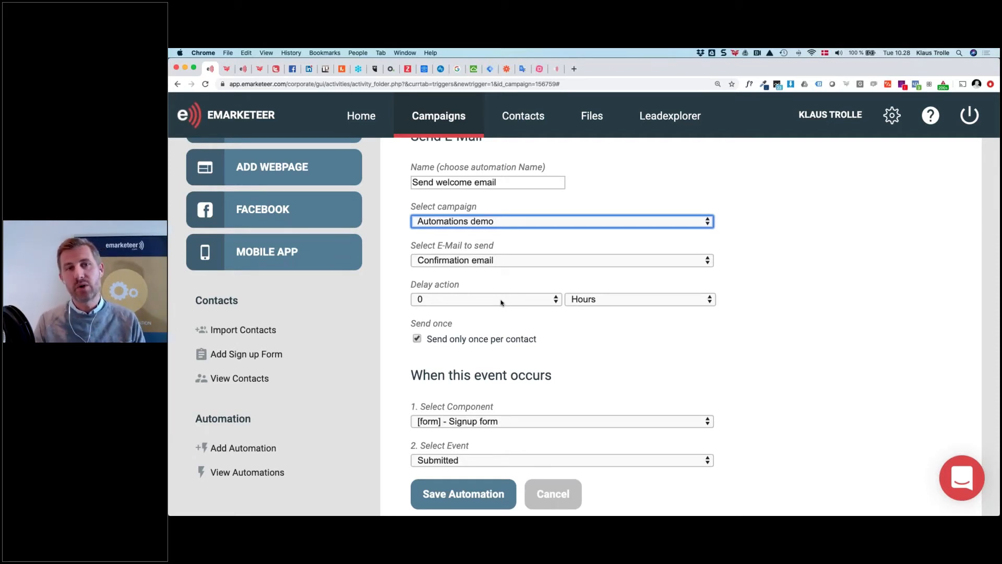
left_click(594, 300)
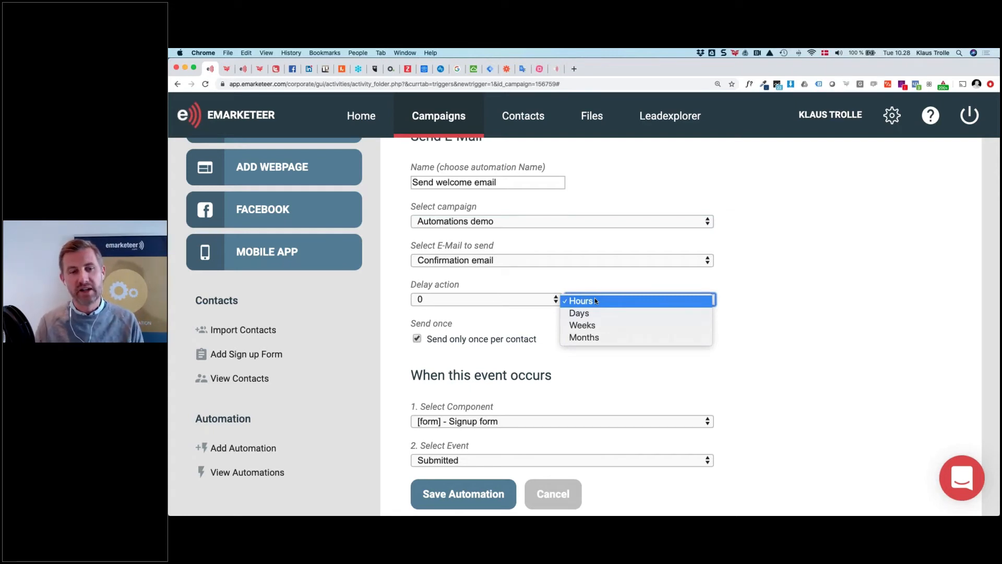
left_click(490, 300)
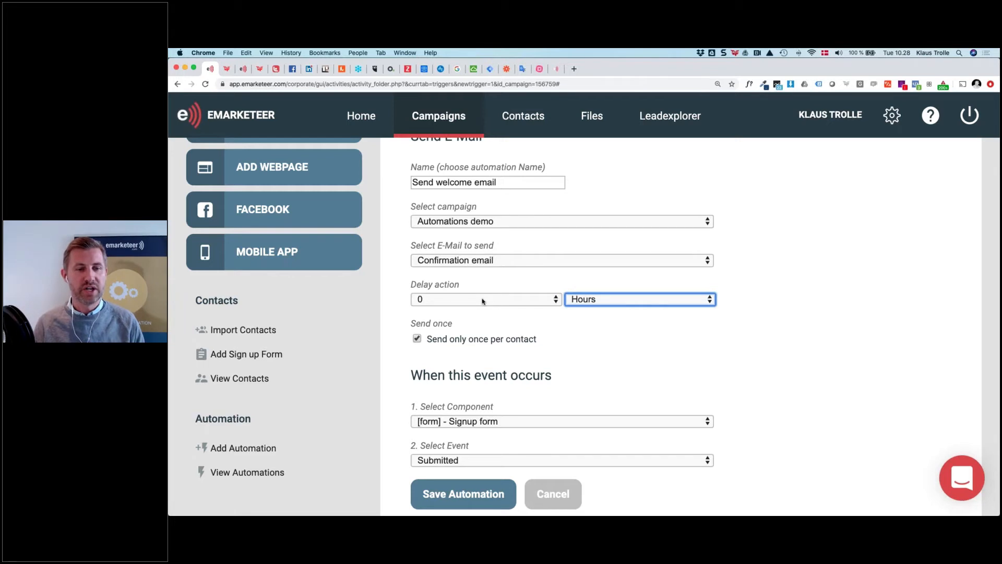
Set the email's delay to 3 Days after the Signup form submission
left_click(482, 301)
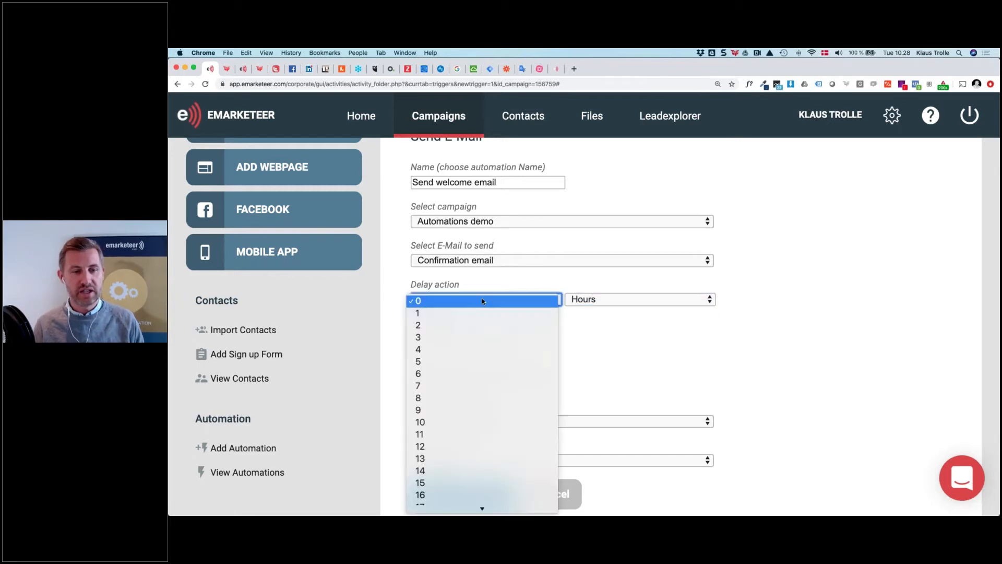
left_click(482, 337)
left_click(597, 299)
left_click(602, 314)
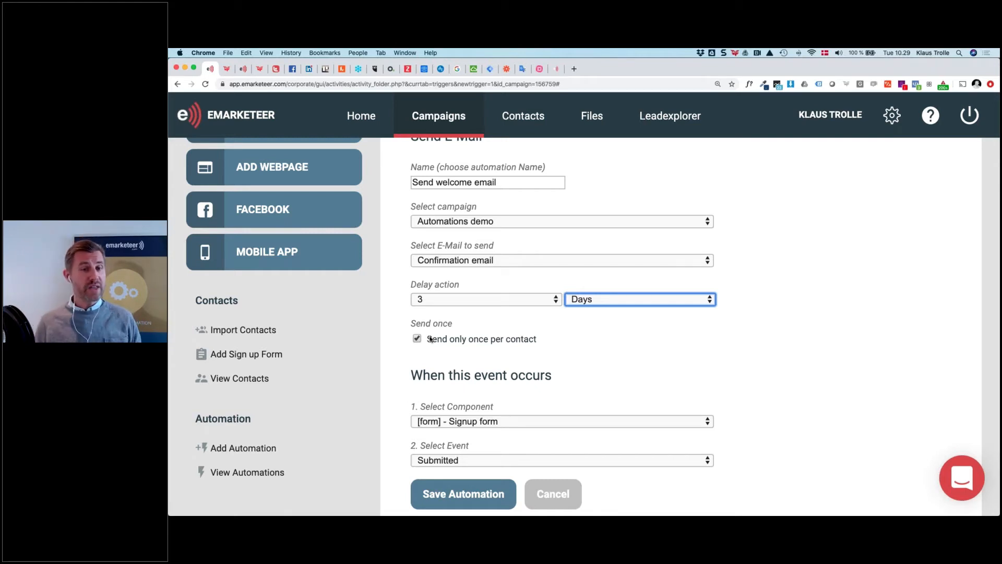
scroll(491, 296, "up", 1)
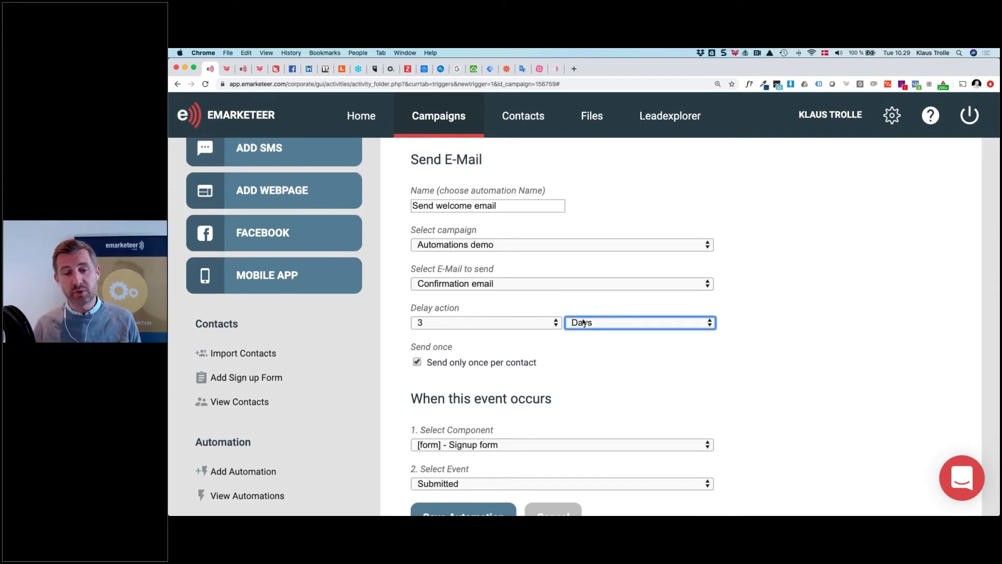
scroll(574, 347, "down", 2)
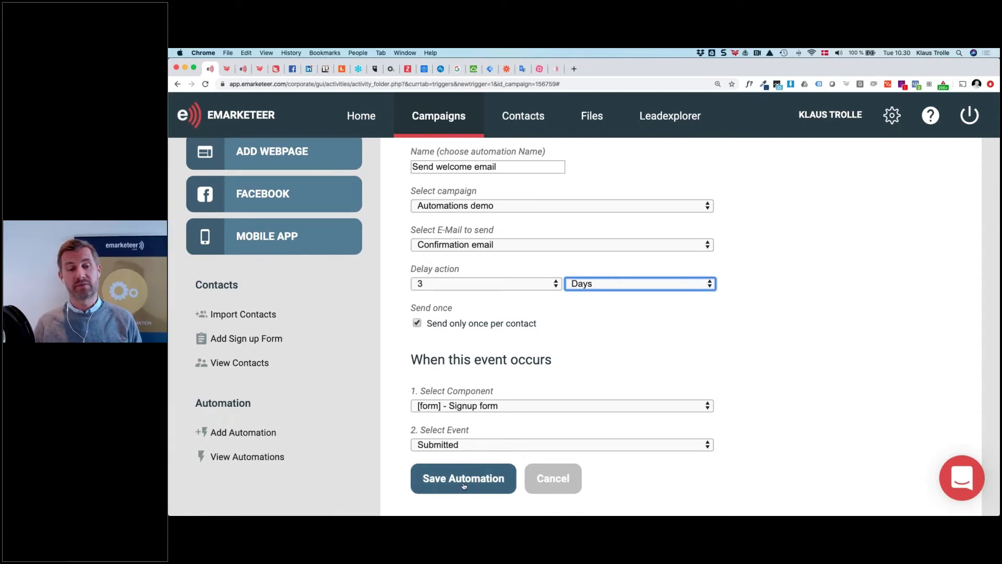
Save the Send welcome email automation with its 3-day delay and start another automation
left_click(464, 485)
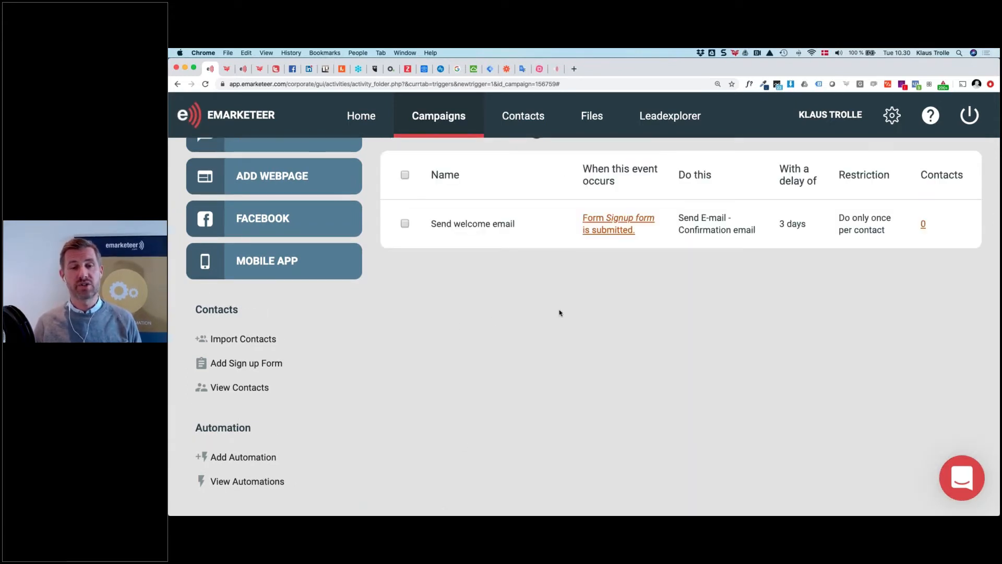
key("super+minus")
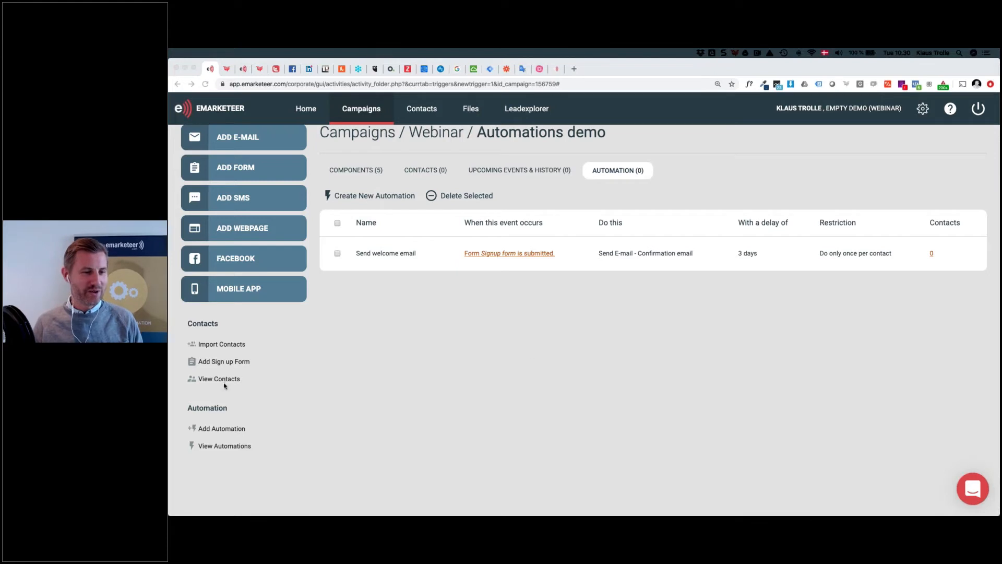
left_click(233, 429)
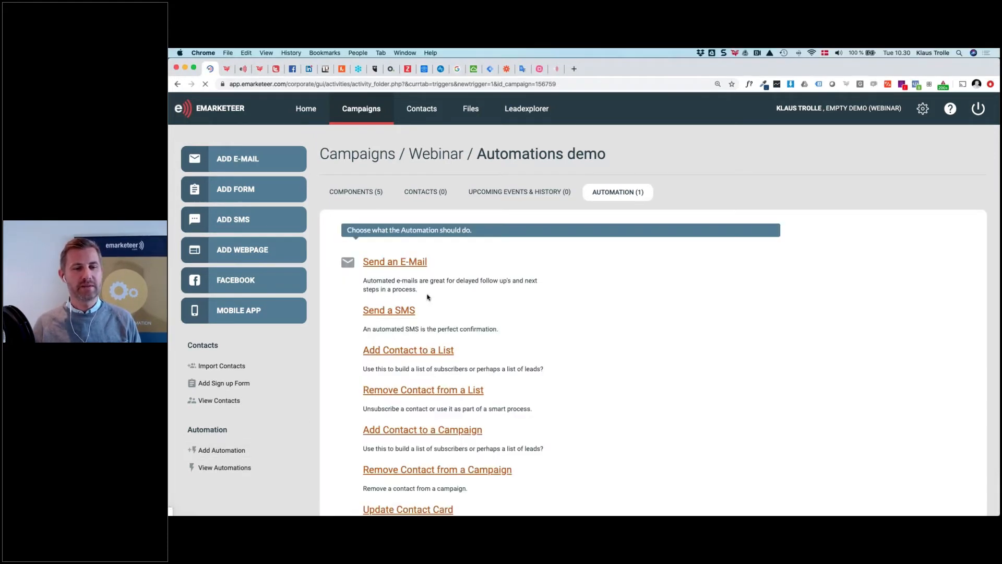
scroll(428, 295, "down", 1)
Try a Send a SMS automation with Confirmation SMS, then abandon it unsaved for a new automation
left_click(377, 274)
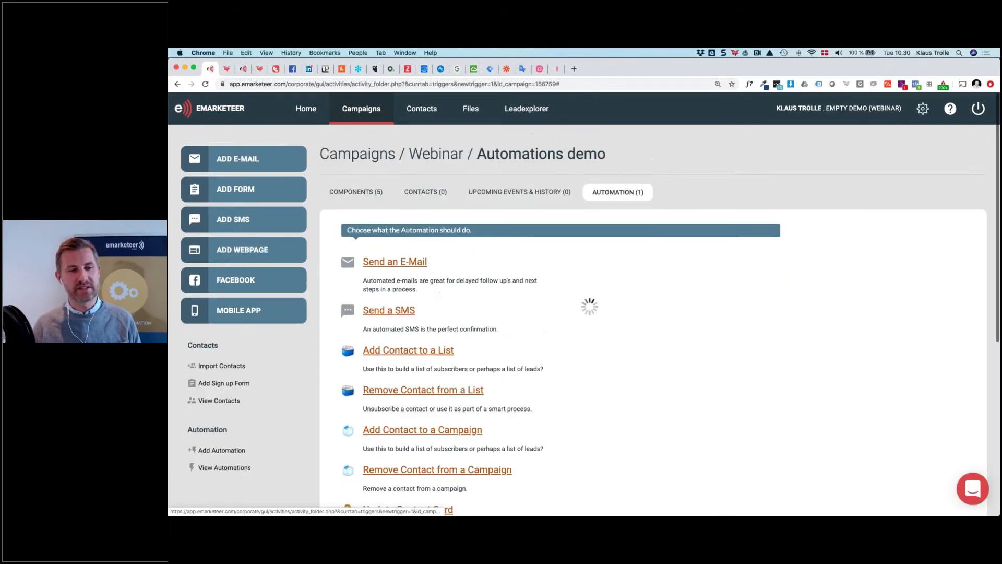
scroll(377, 273, "down", 1)
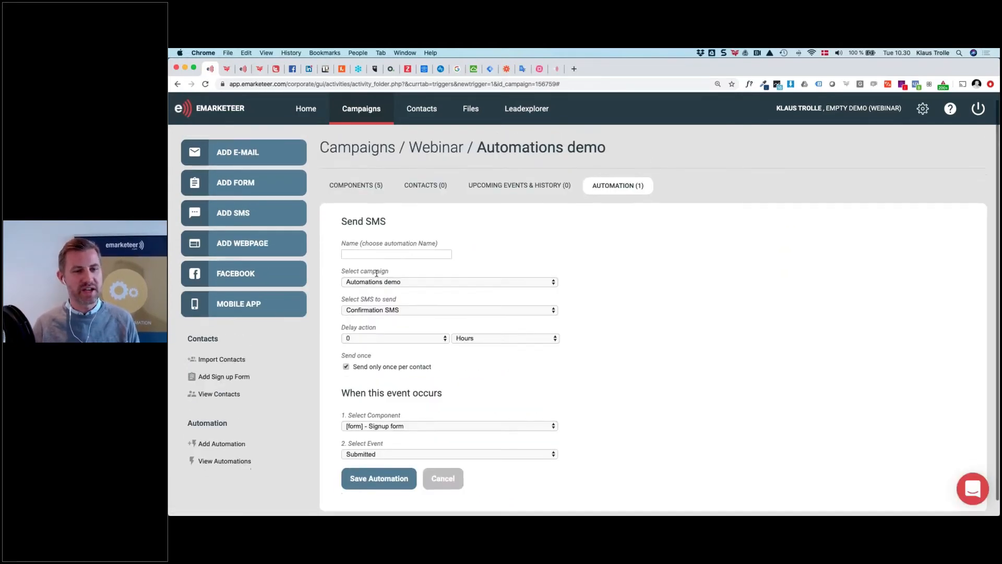
left_click(372, 239)
left_click(501, 219)
key("super+plus")
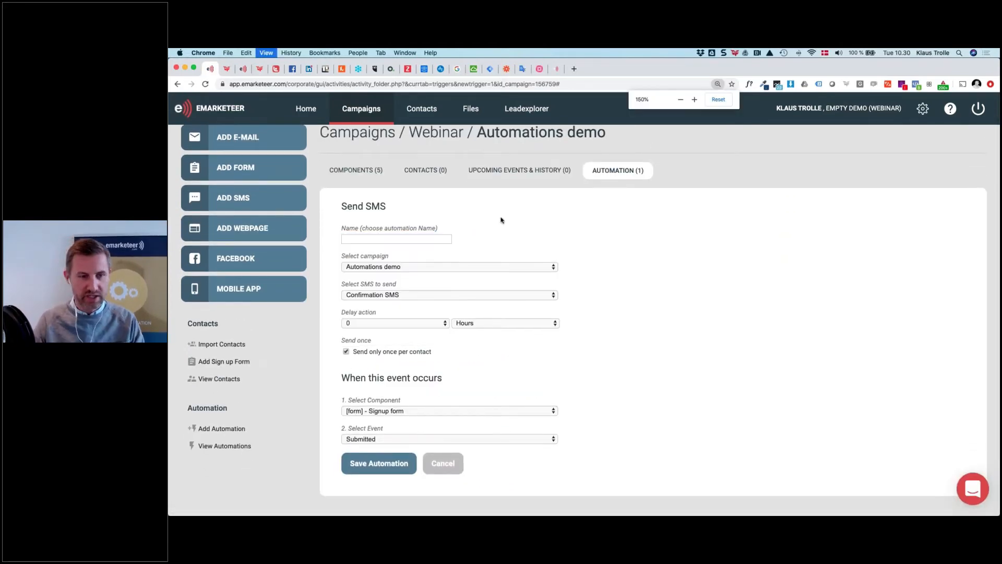
scroll(512, 258, "down", 2)
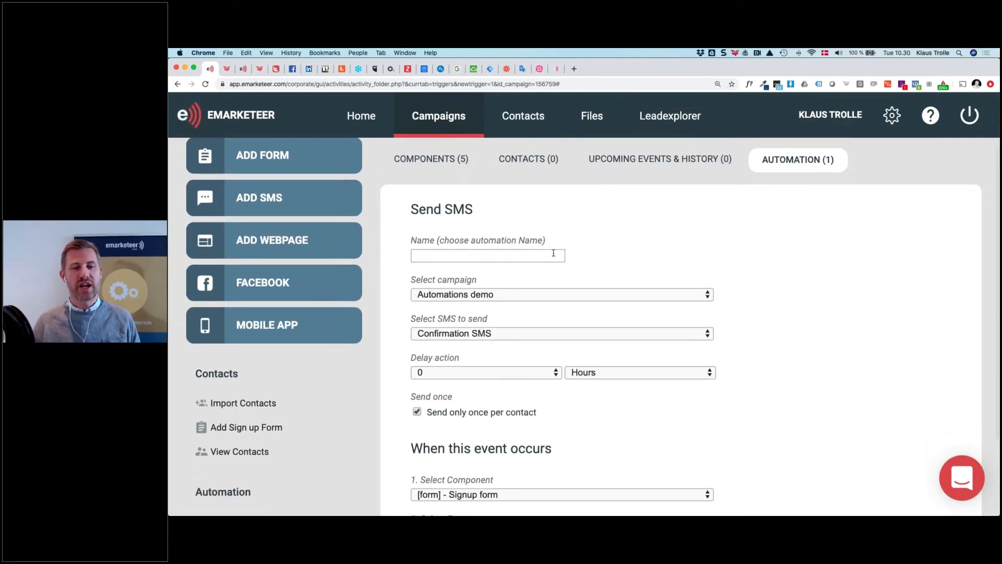
scroll(390, 280, "down", 2)
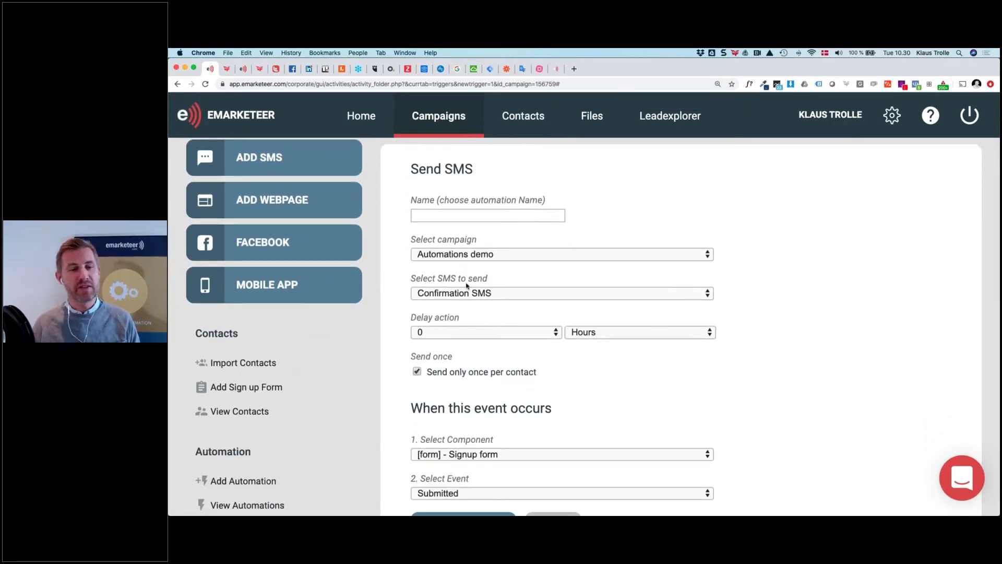
left_click(525, 293)
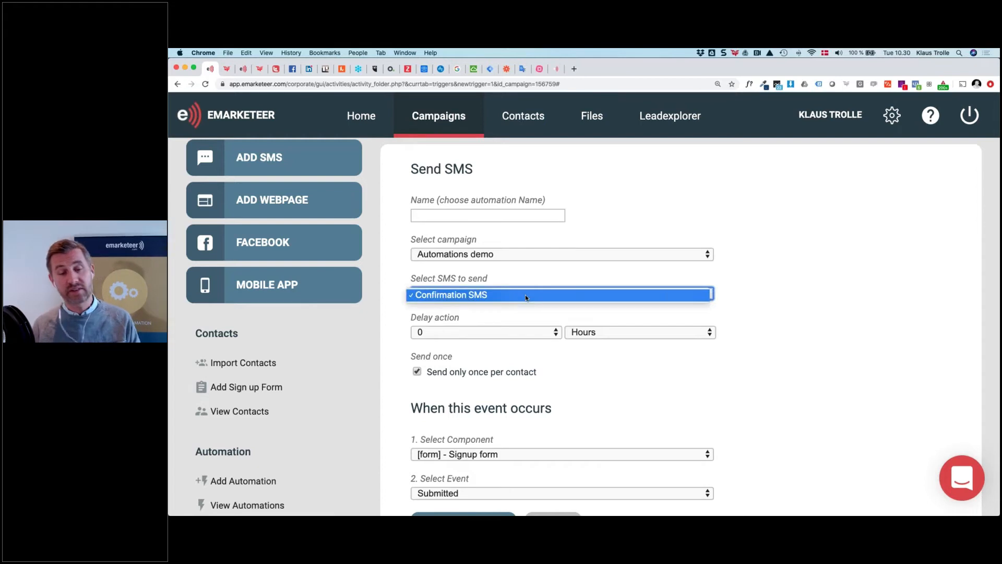
left_click(525, 295)
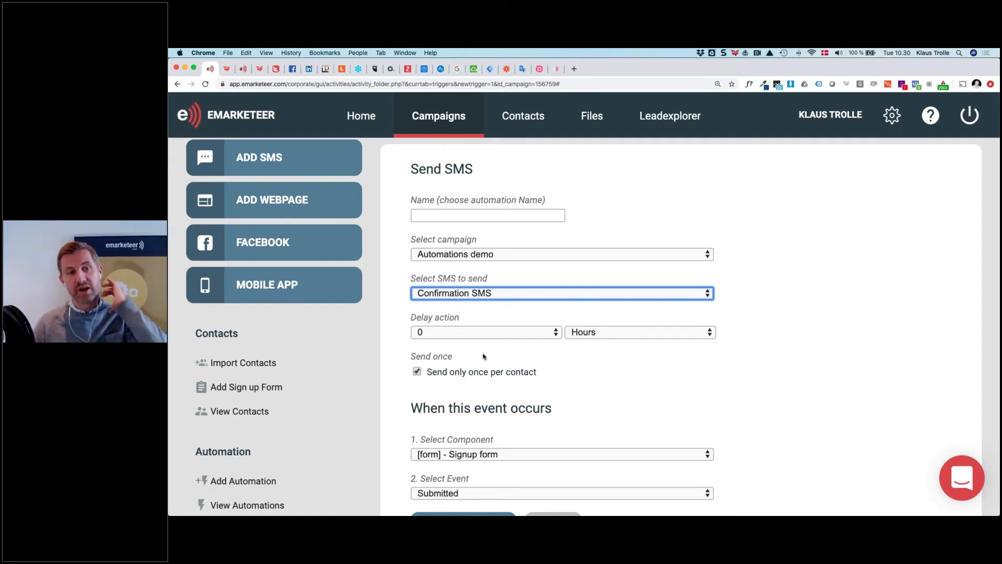
scroll(547, 352, "down", 1)
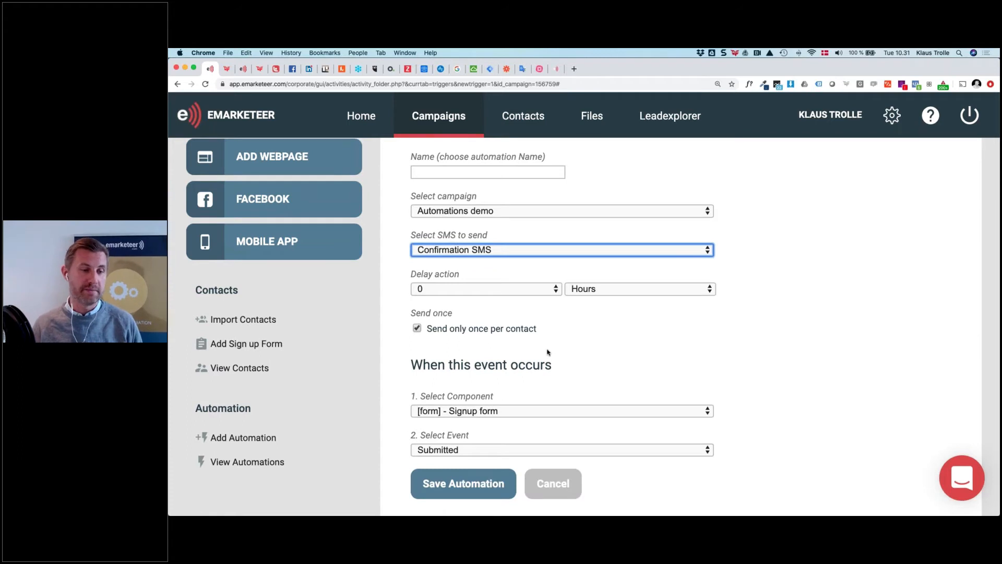
scroll(548, 352, "up", 1)
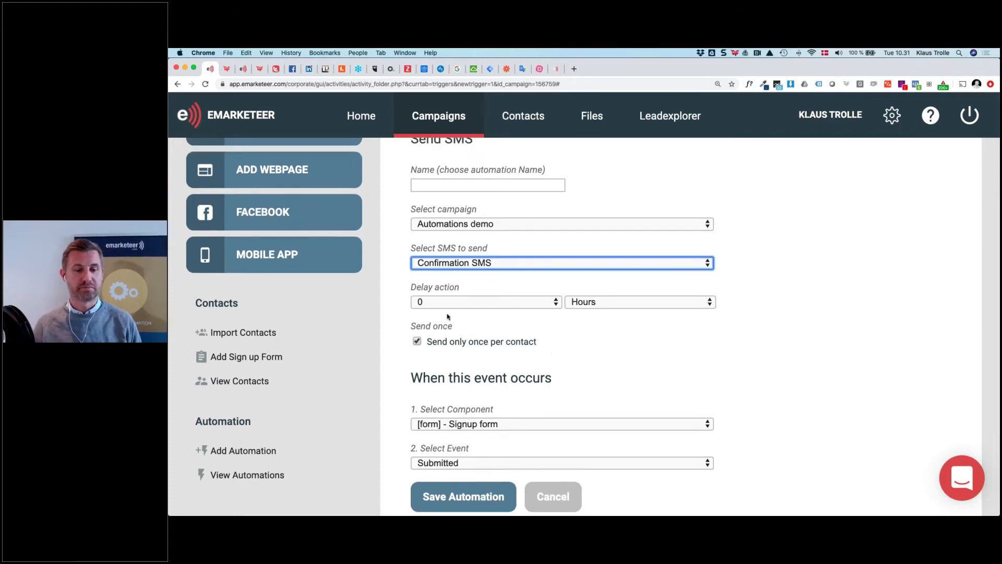
left_click(259, 452)
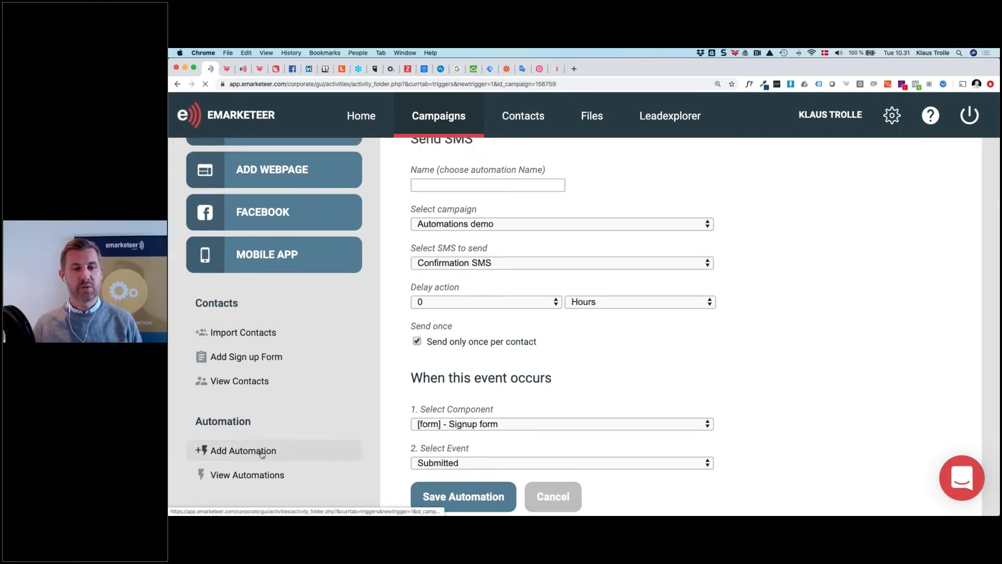
Choose the Add Contact to a List action and open its list dropdown
scroll(584, 324, "down", 4)
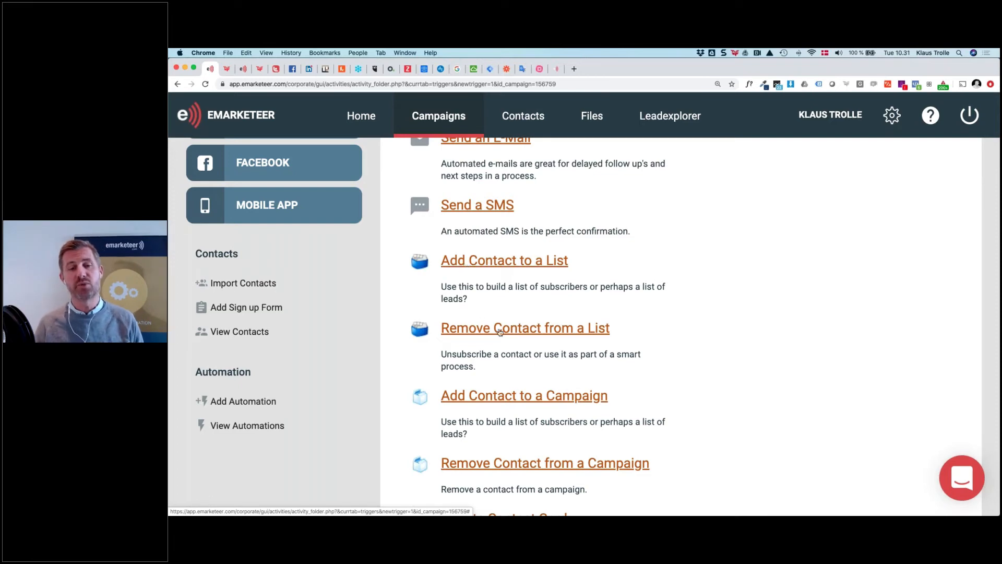
left_click(499, 264)
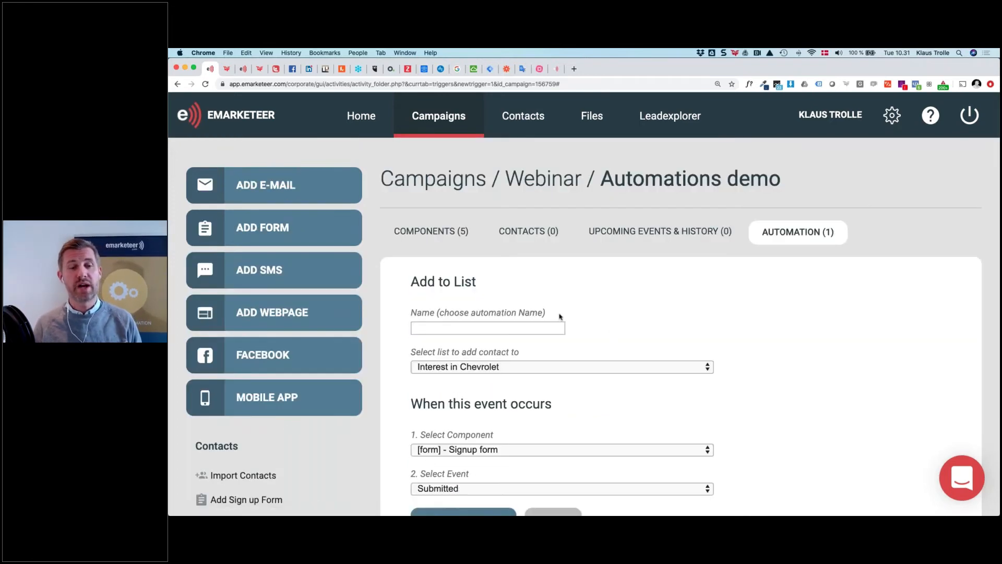
scroll(560, 317, "down", 3)
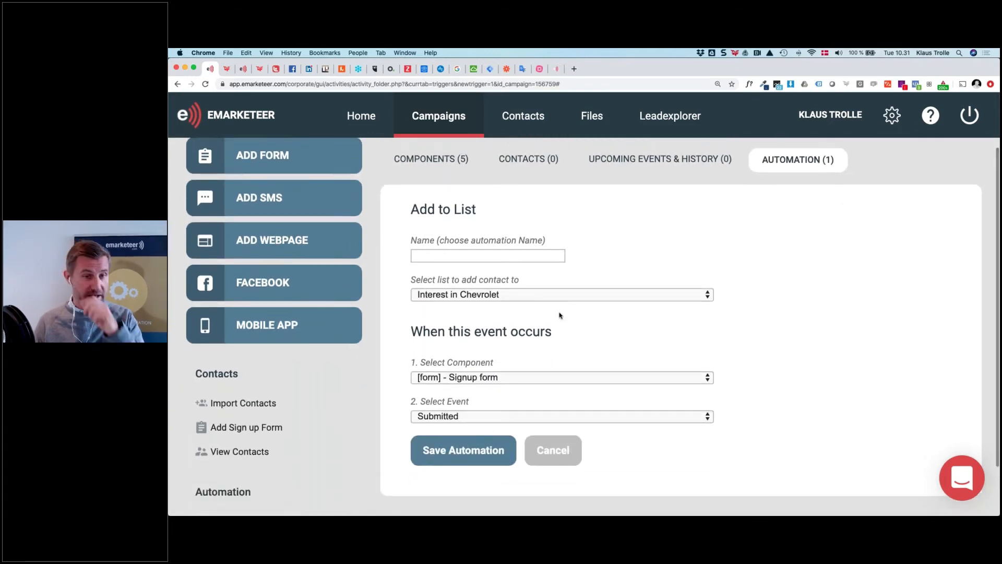
scroll(560, 315, "down", 1)
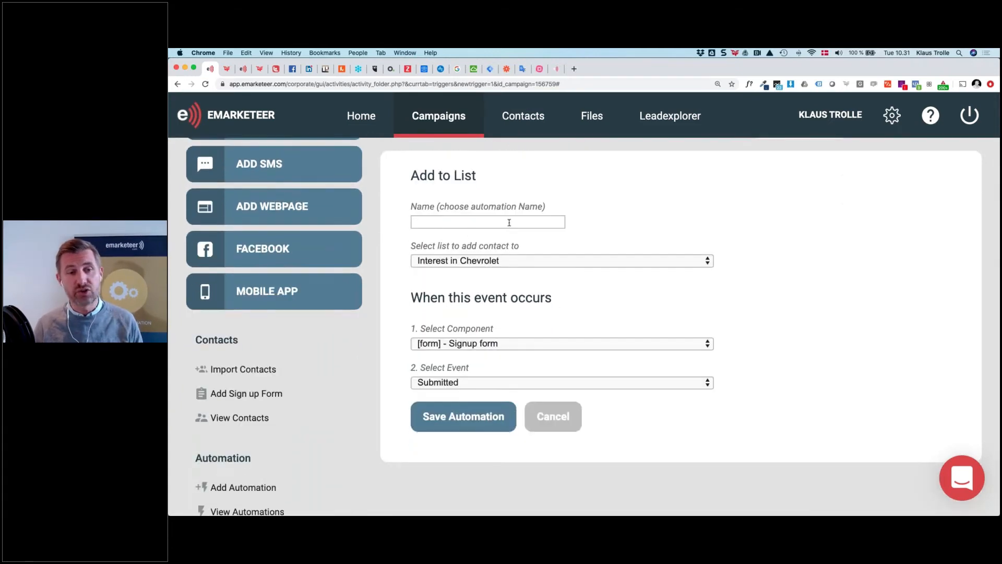
left_click(571, 262)
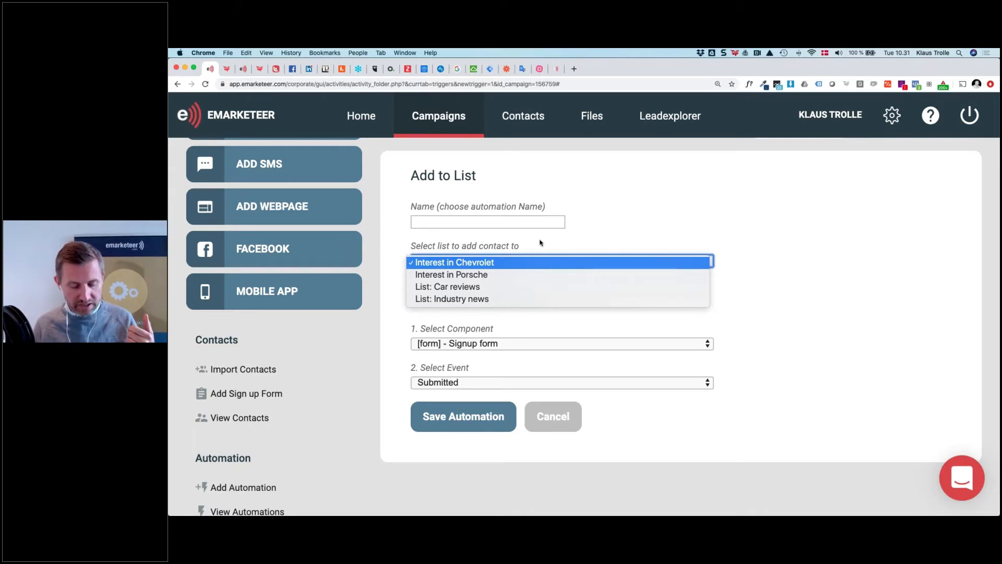
Add contacts to Car reviews when the Signup form's Specific interests? answer is Car reviews
left_click(484, 291)
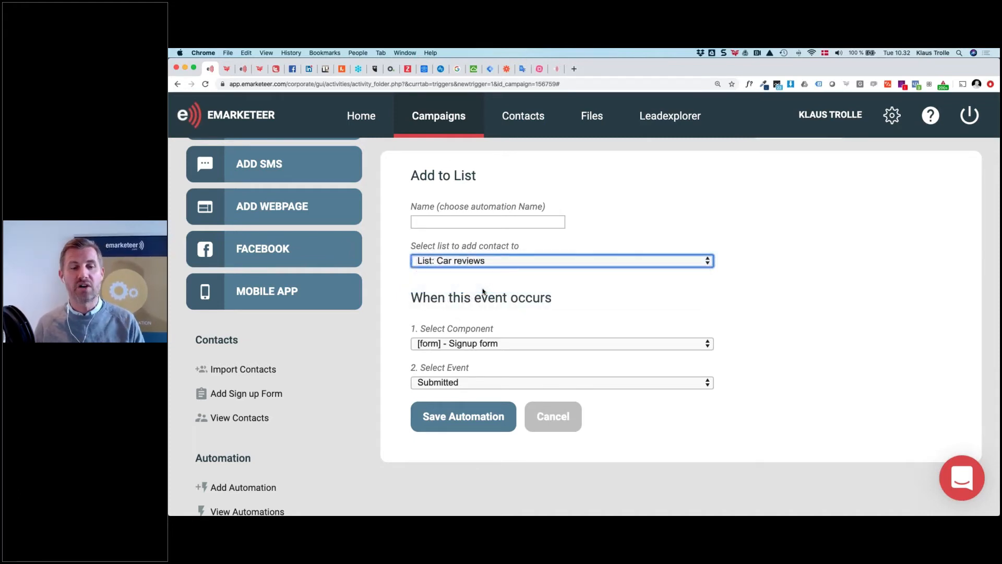
left_click(500, 346)
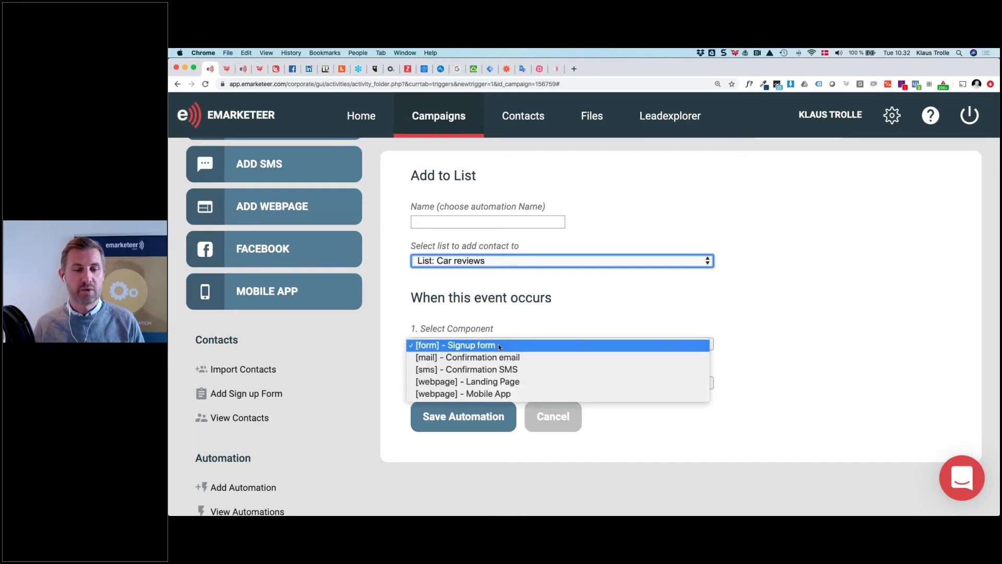
left_click(499, 346)
left_click(503, 383)
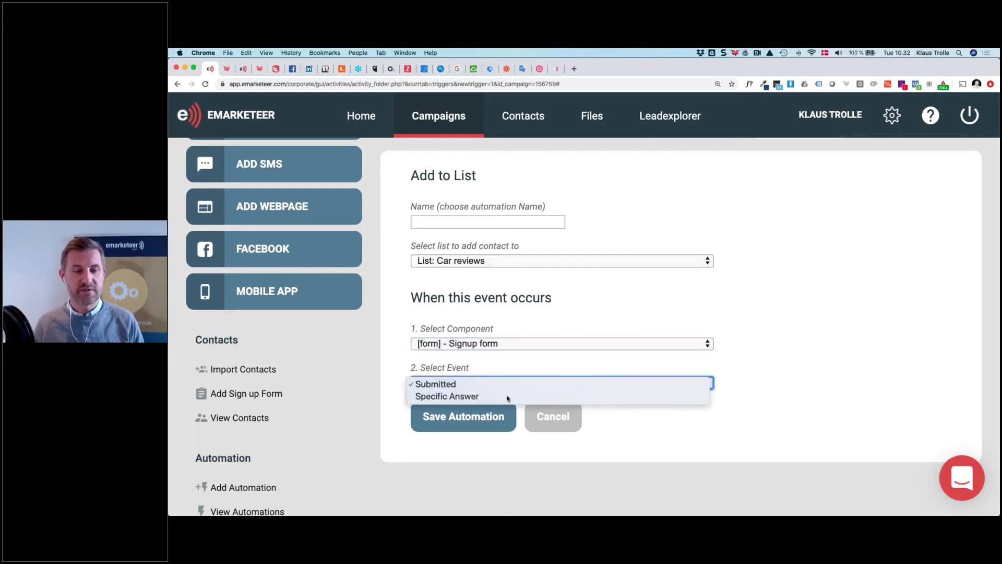
left_click(507, 397)
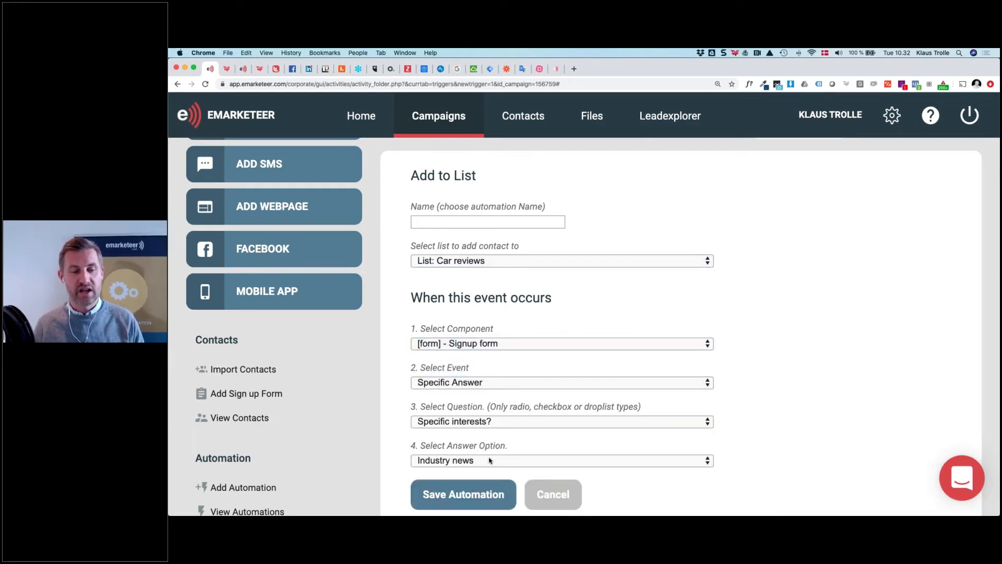
left_click(490, 460)
left_click(490, 471)
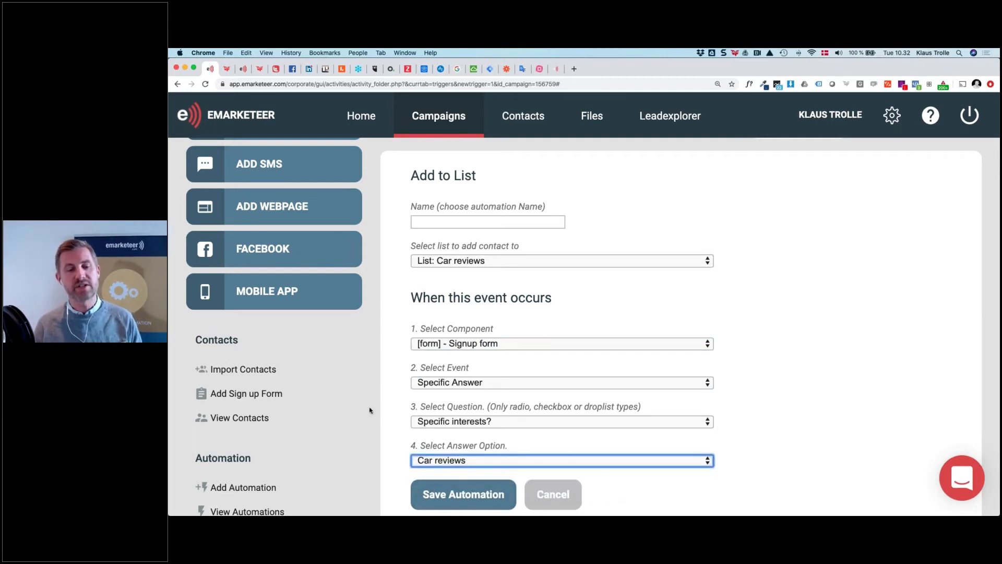
scroll(438, 496, "up", 1)
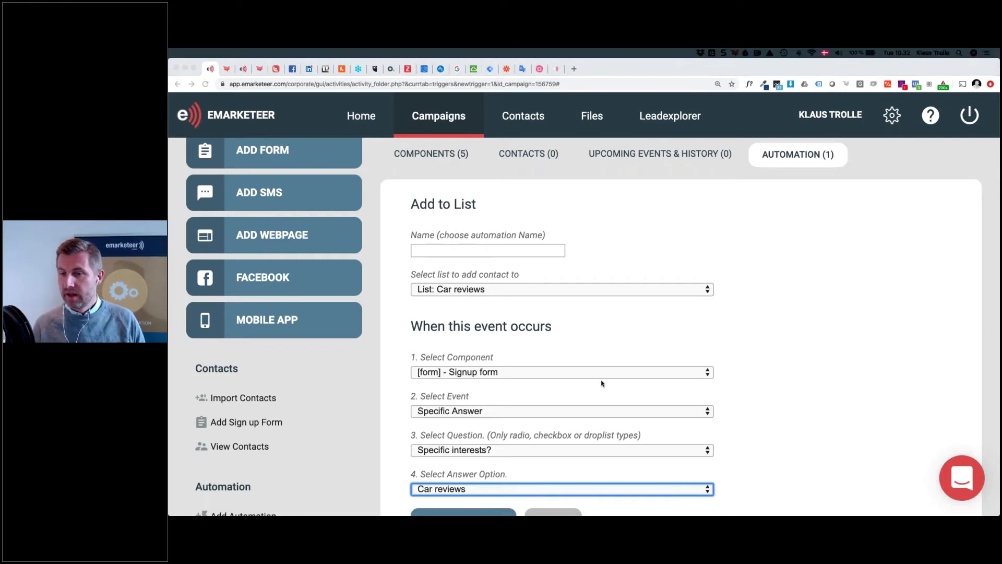
scroll(602, 383, "down", 3)
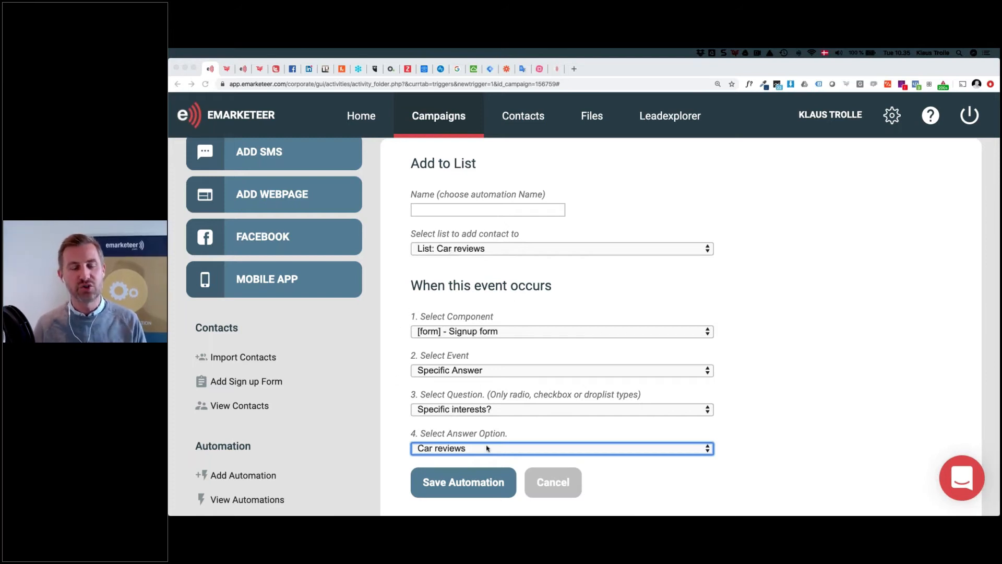
Create an Add Contact to a Campaign automation targeting the Welcome flow campaign
left_click(252, 477)
left_click(252, 477)
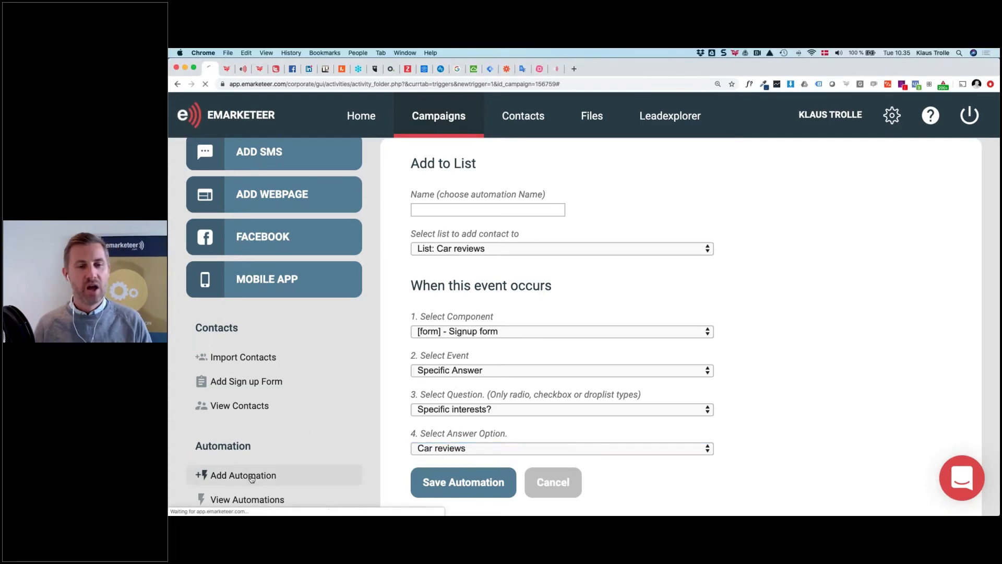
scroll(515, 353, "down", 5)
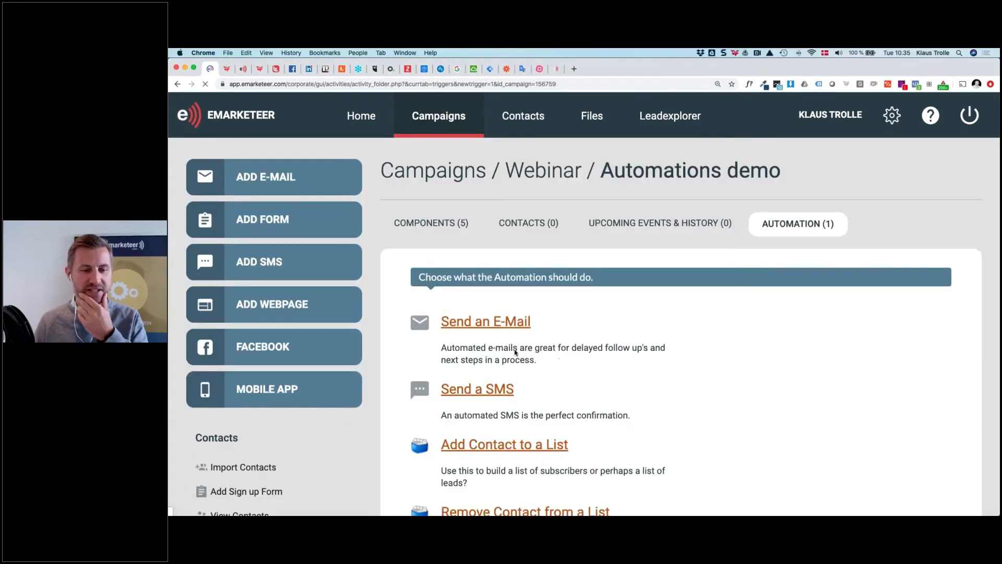
scroll(514, 352, "down", 1)
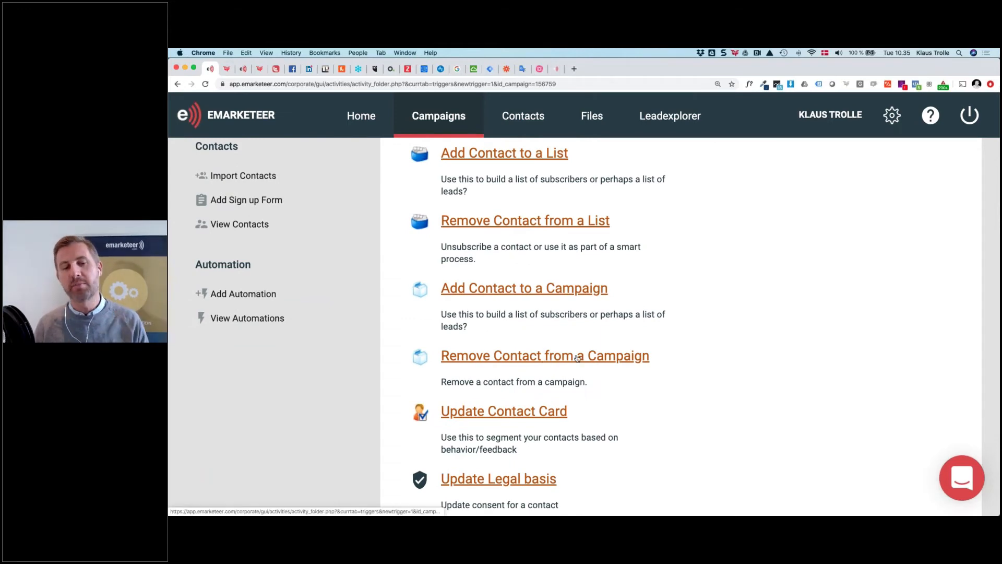
left_click(482, 293)
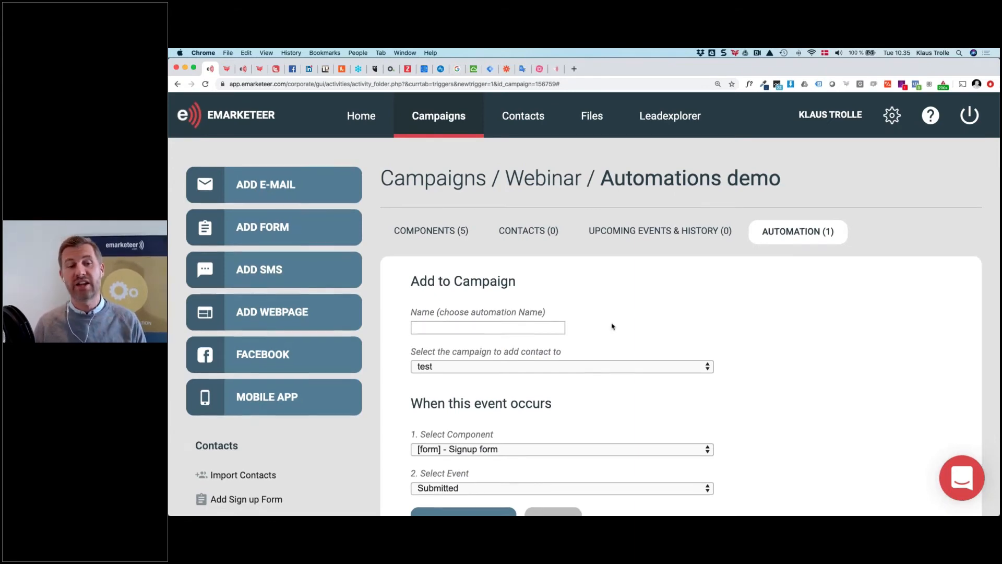
scroll(613, 326, "down", 3)
left_click(525, 228)
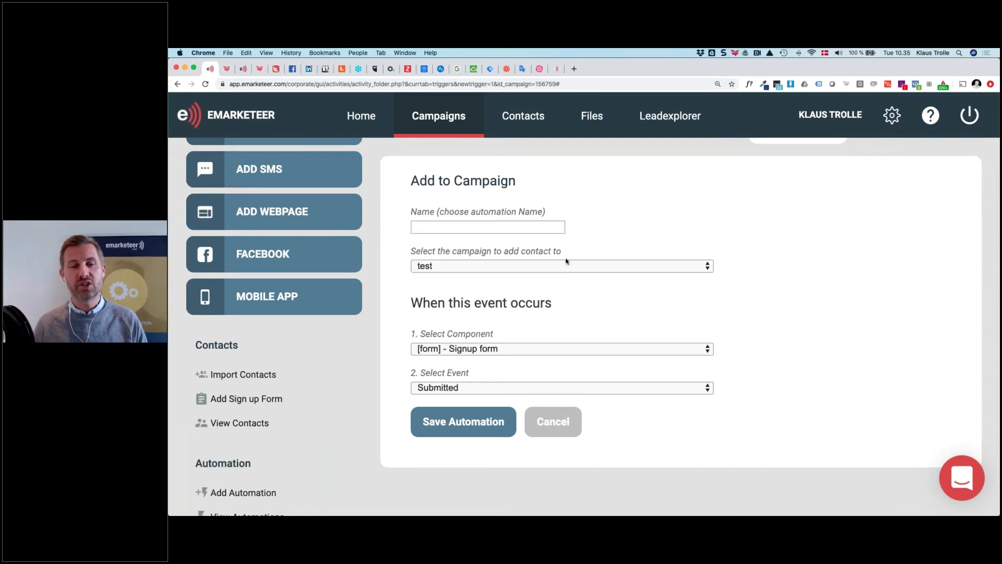
left_click(562, 267)
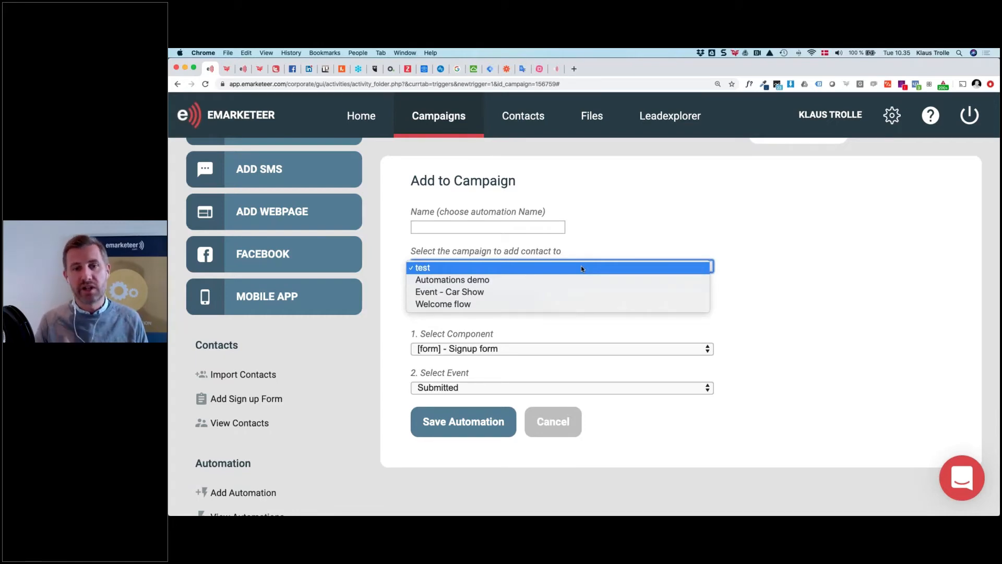
left_click(508, 307)
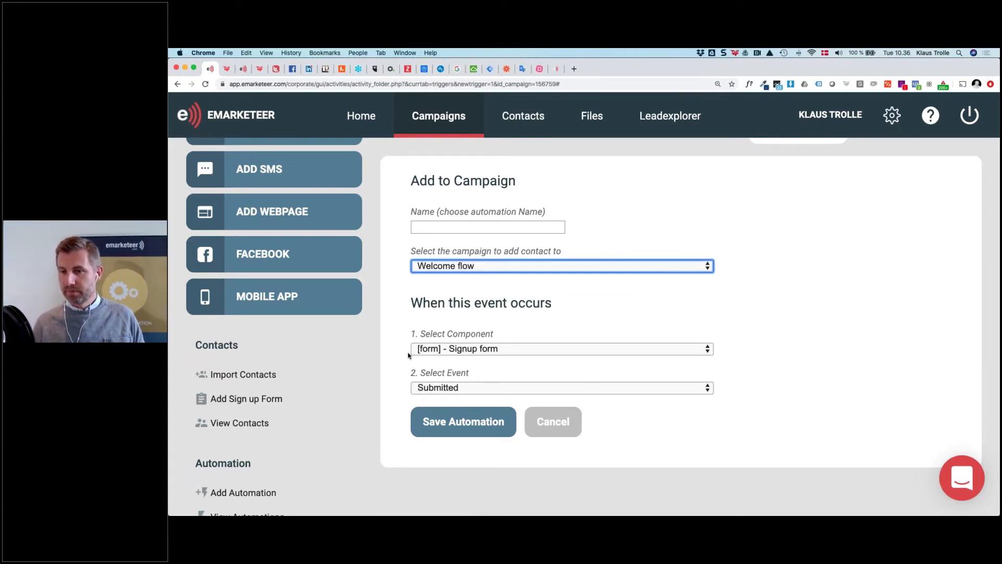
Start a new automation with the Update Contact Card action and list its fields
left_click(254, 491)
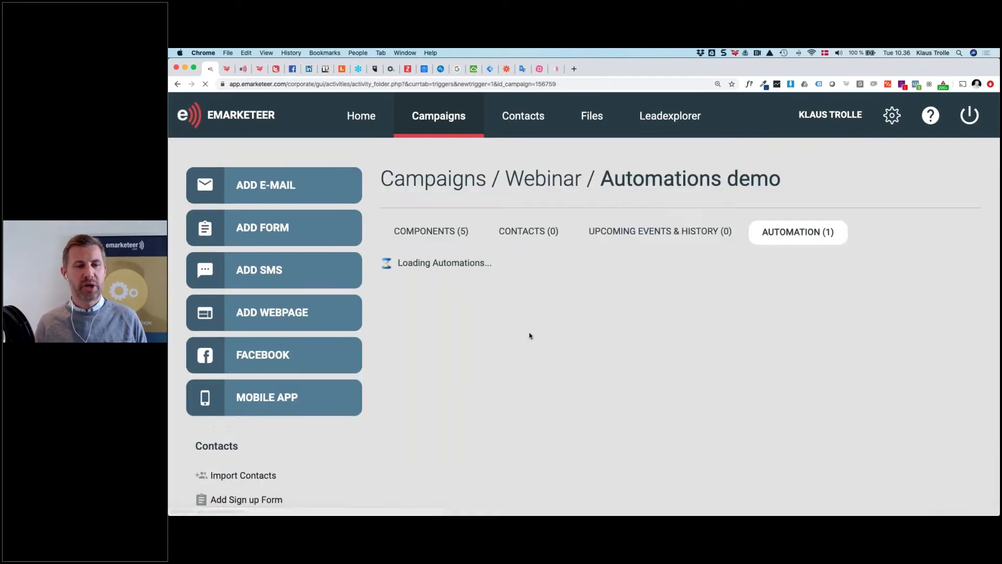
scroll(406, 344, "down", 6)
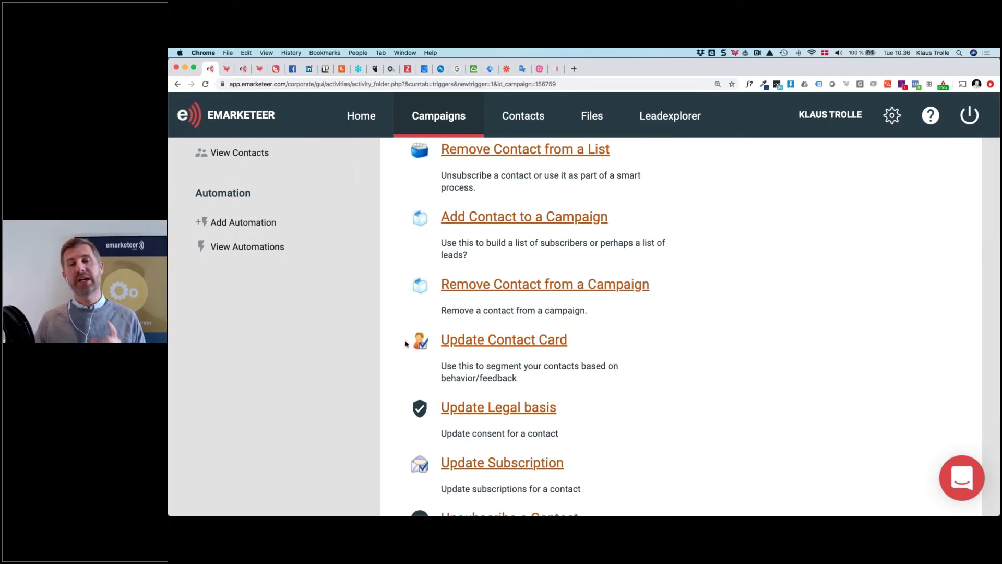
left_click(519, 343)
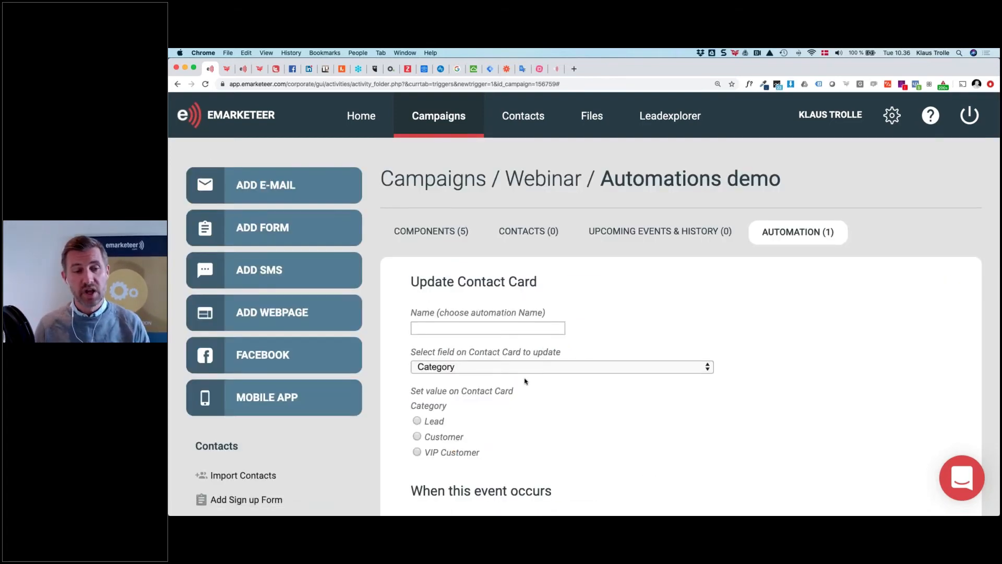
scroll(443, 277, "down", 3)
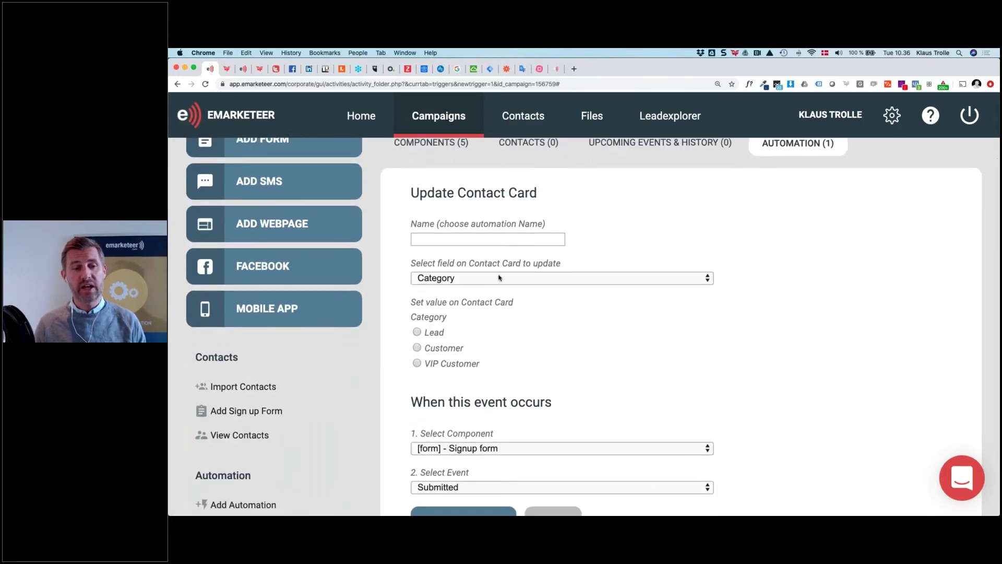
left_click(520, 278)
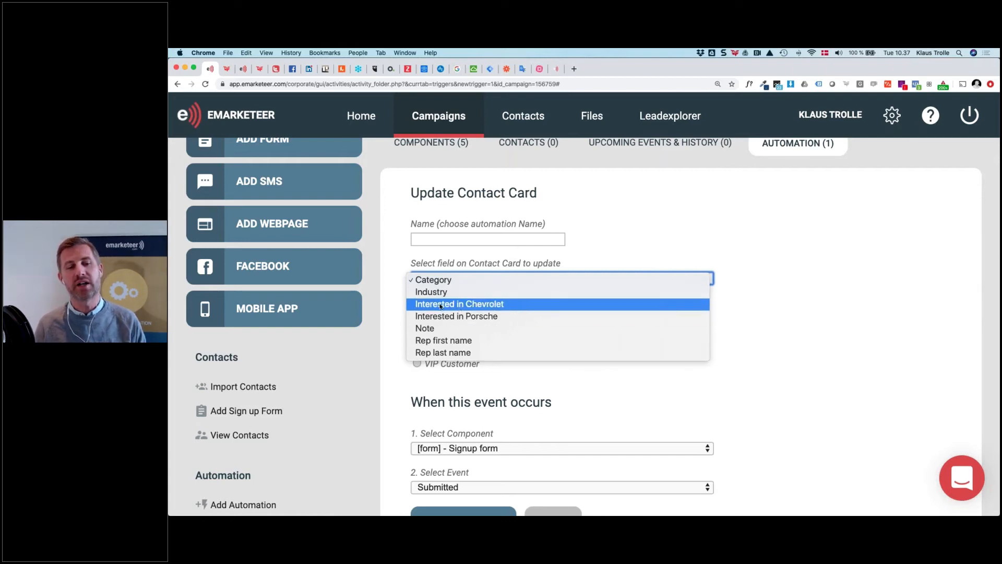
Try the Interested in Chevrolet field and checkbox, then revert the field to Category
left_click(504, 305)
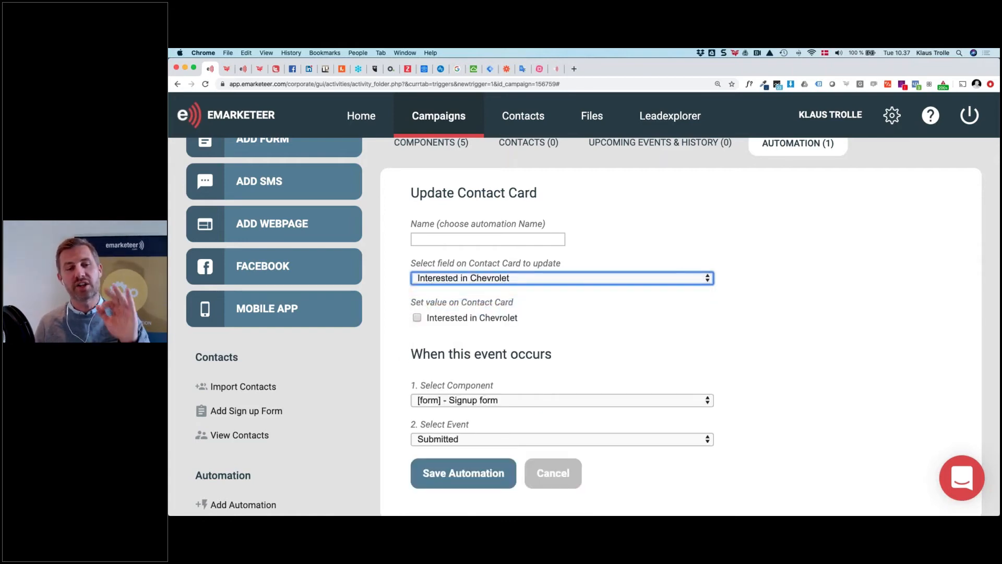
left_click(417, 318)
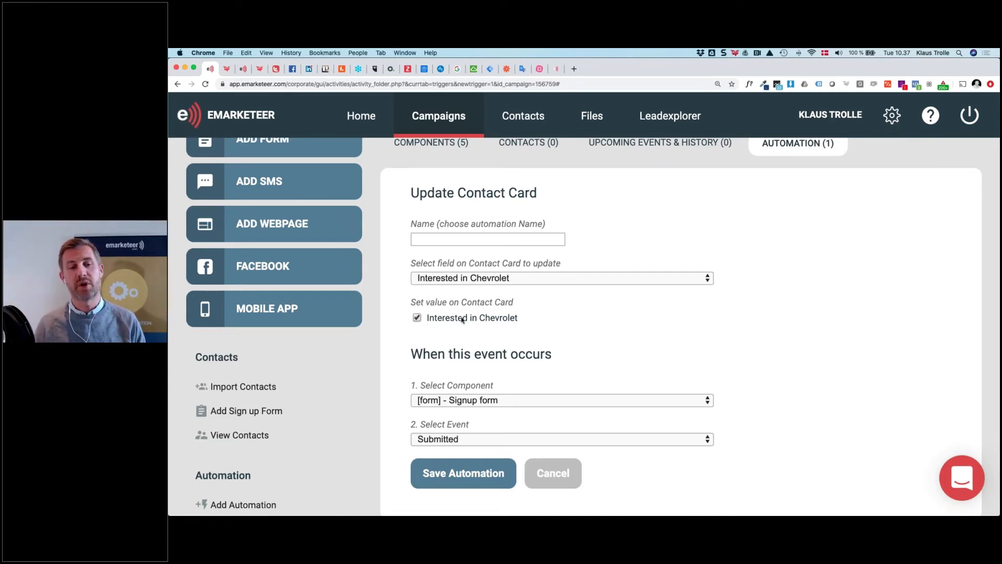
left_click(417, 318)
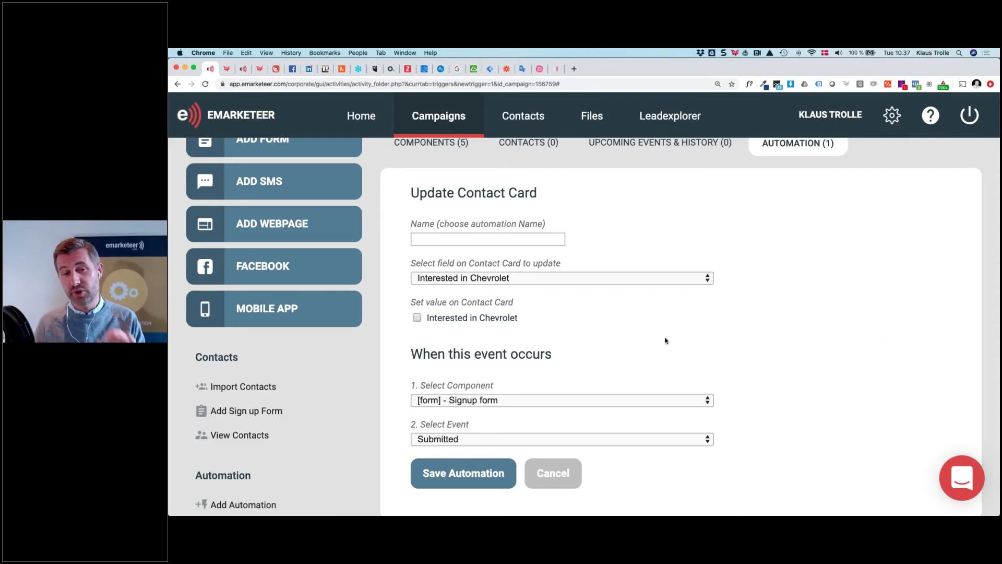
left_click(554, 279)
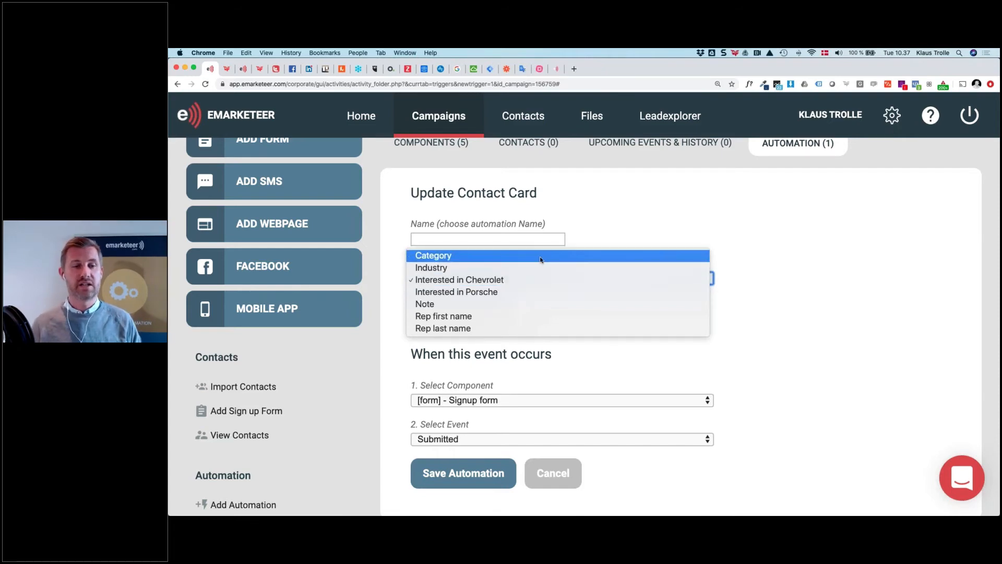
left_click(540, 255)
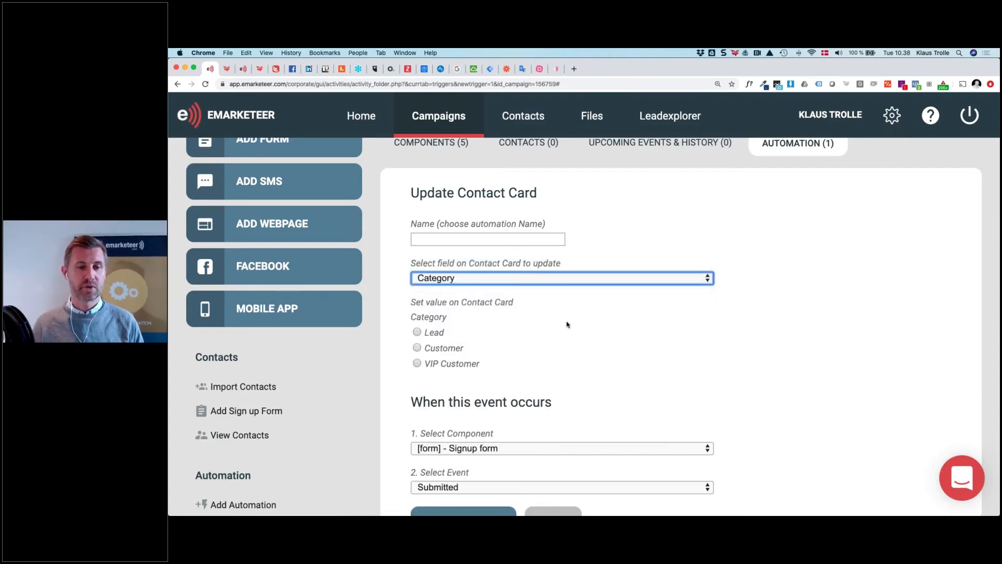
scroll(567, 324, "down", 2)
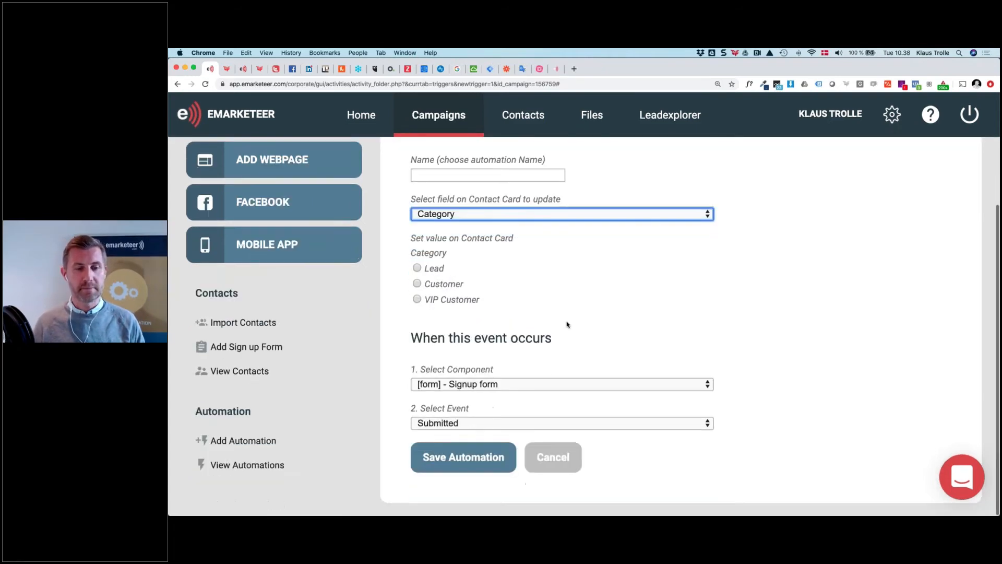
Start another automation and choose the Update Legal basis action
left_click(255, 443)
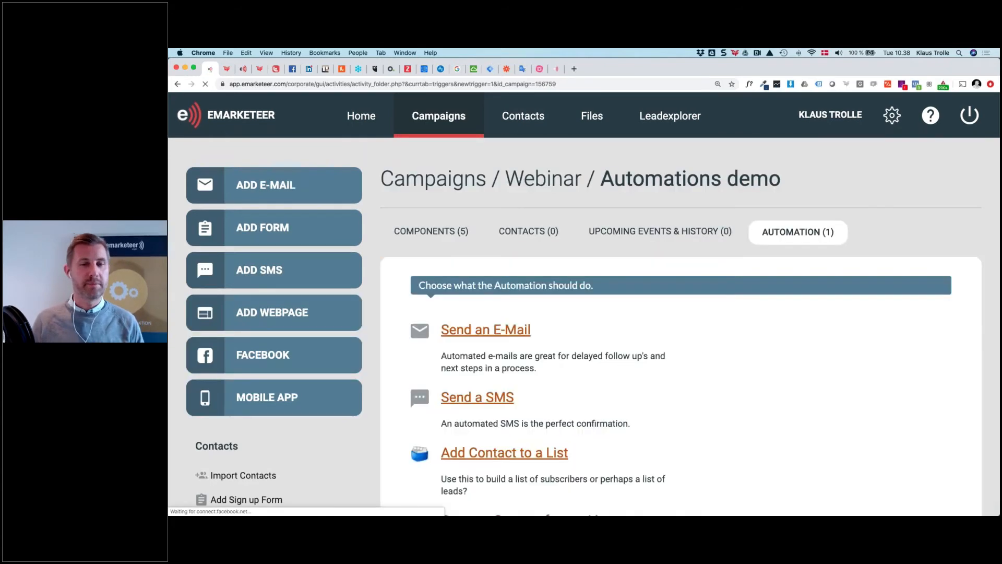
scroll(678, 323, "down", 8)
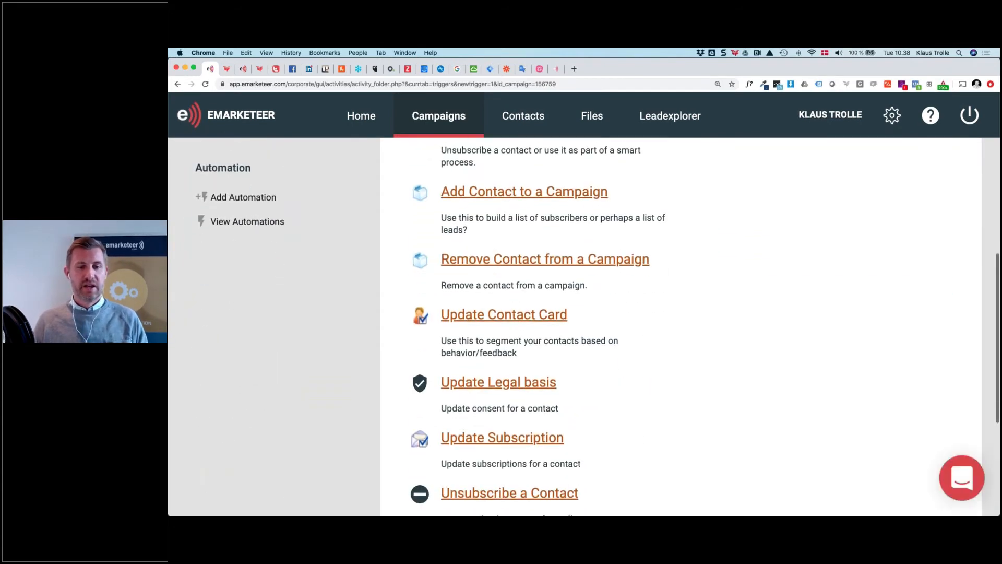
scroll(405, 284, "down", 2)
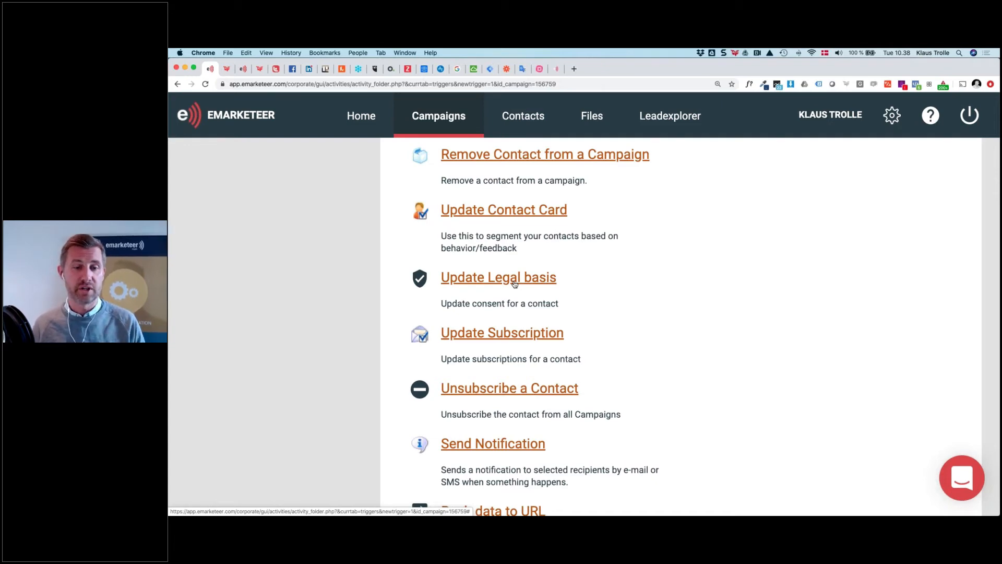
left_click(515, 278)
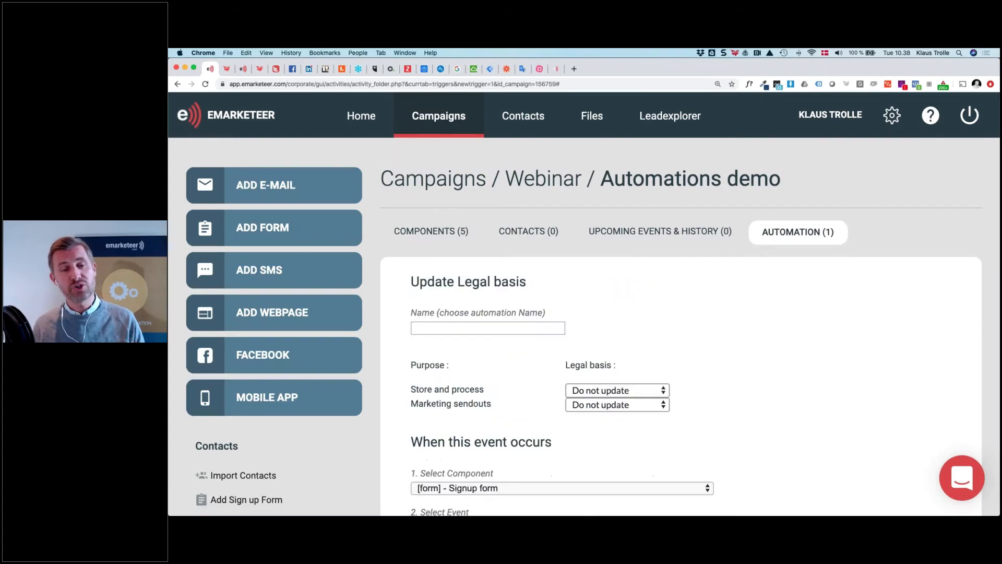
Set Store and process to Legitimate interest and Marketing sendouts to Consent
scroll(410, 269, "down", 3)
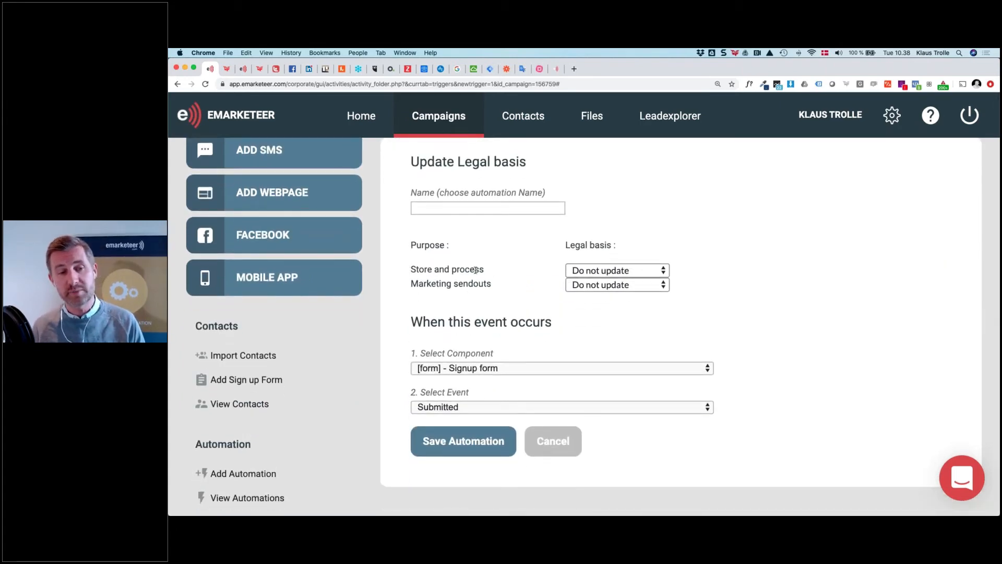
left_click(646, 272)
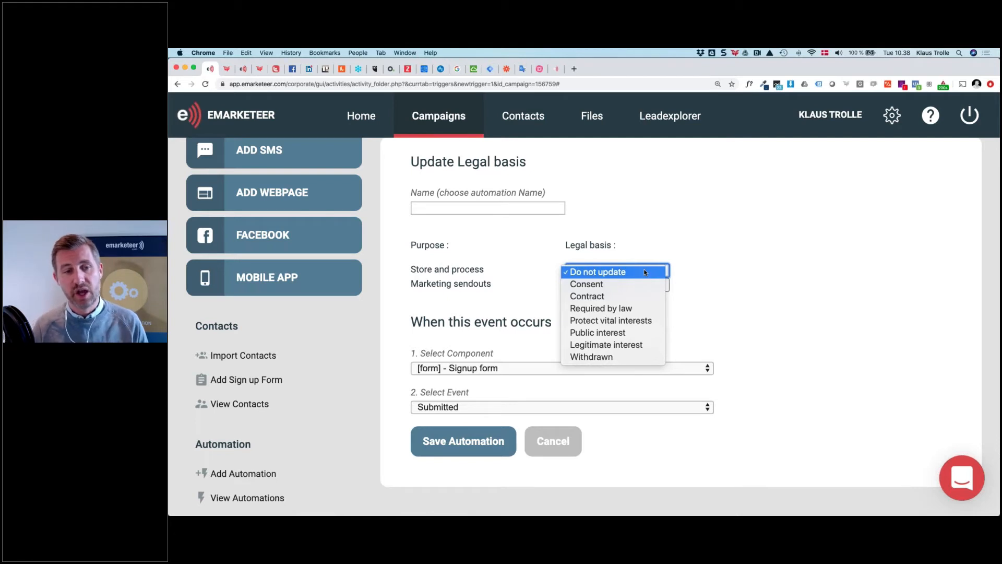
left_click(603, 282)
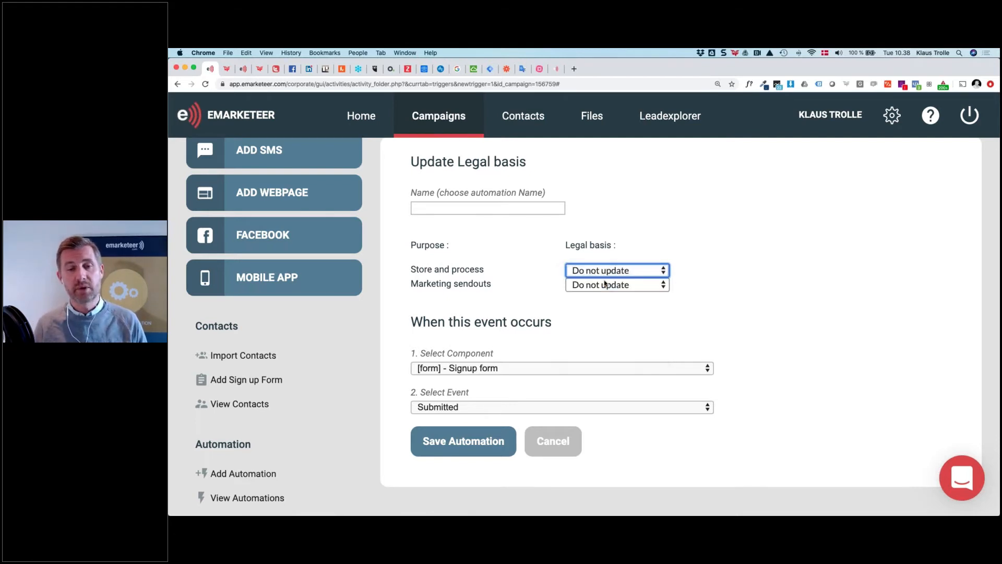
left_click(606, 273)
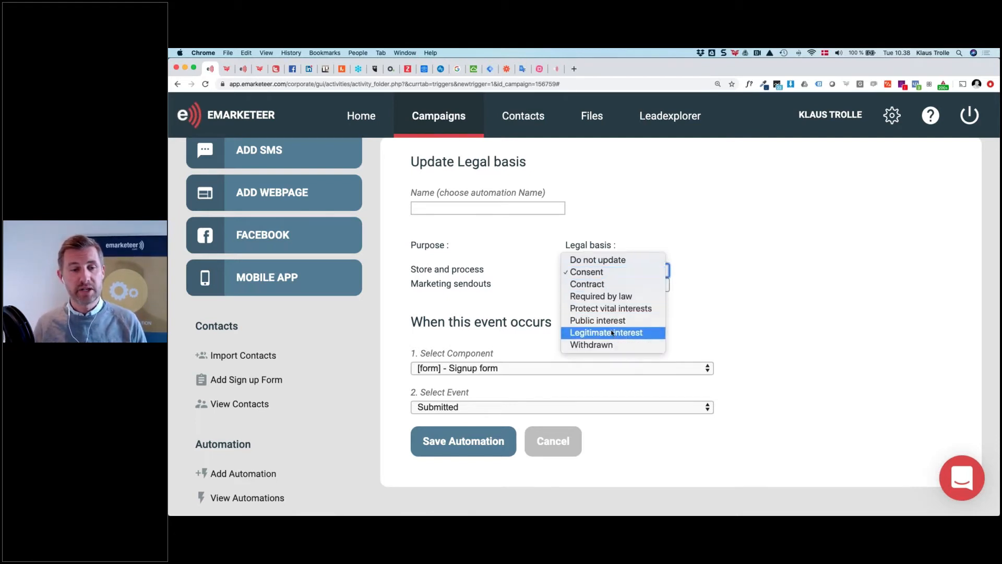
left_click(605, 333)
left_click(599, 286)
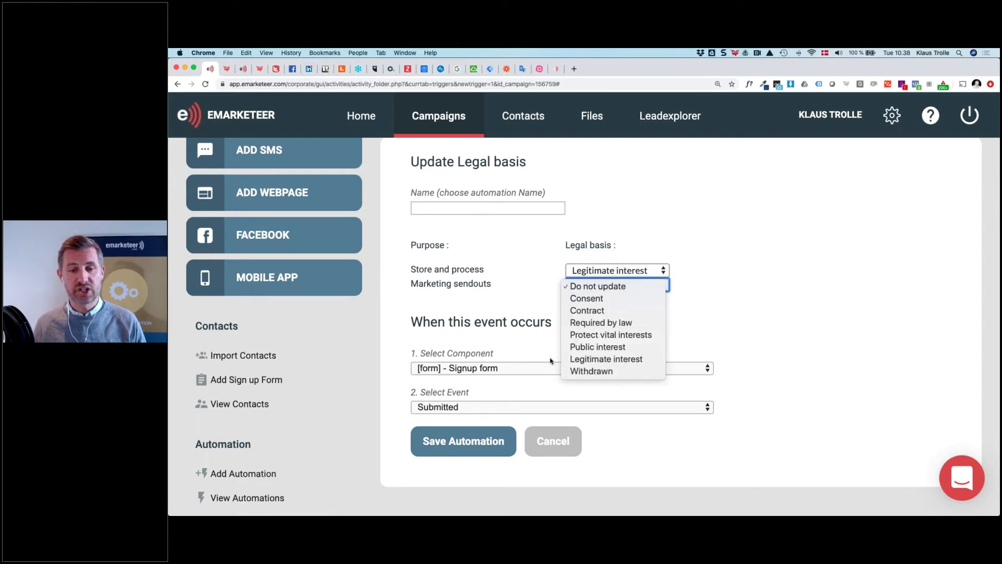
left_click(437, 296)
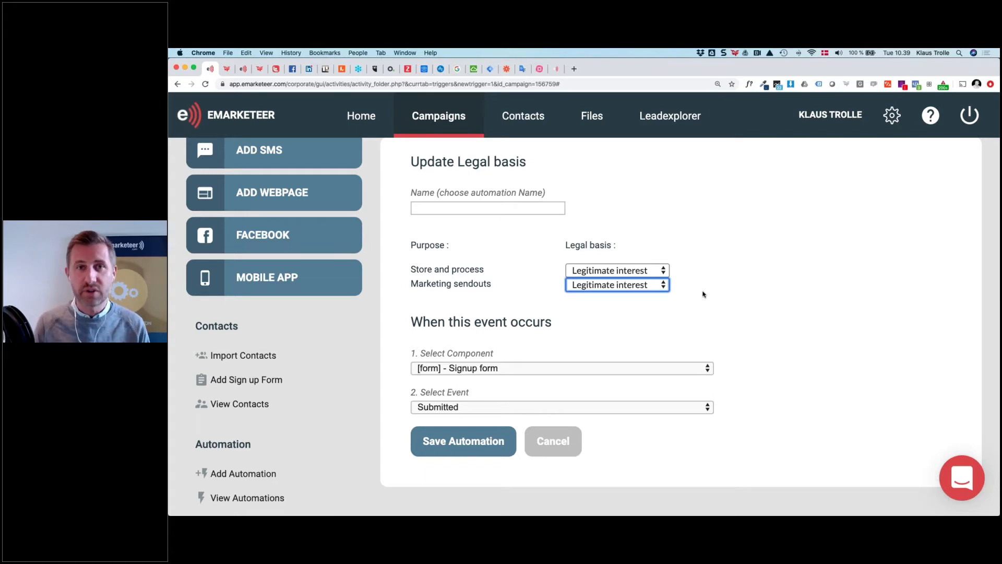
left_click(627, 286)
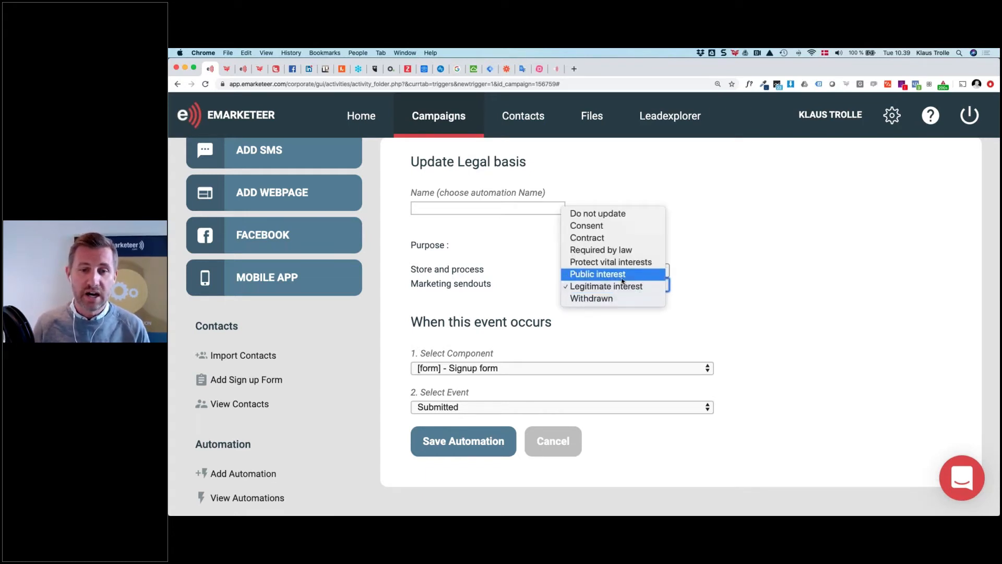
left_click(592, 225)
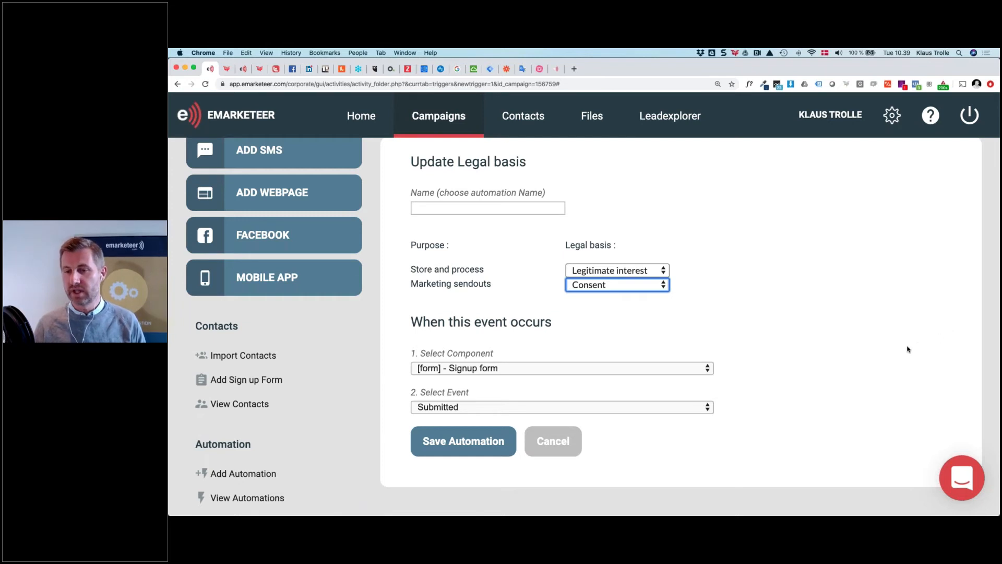
key("super+Tab")
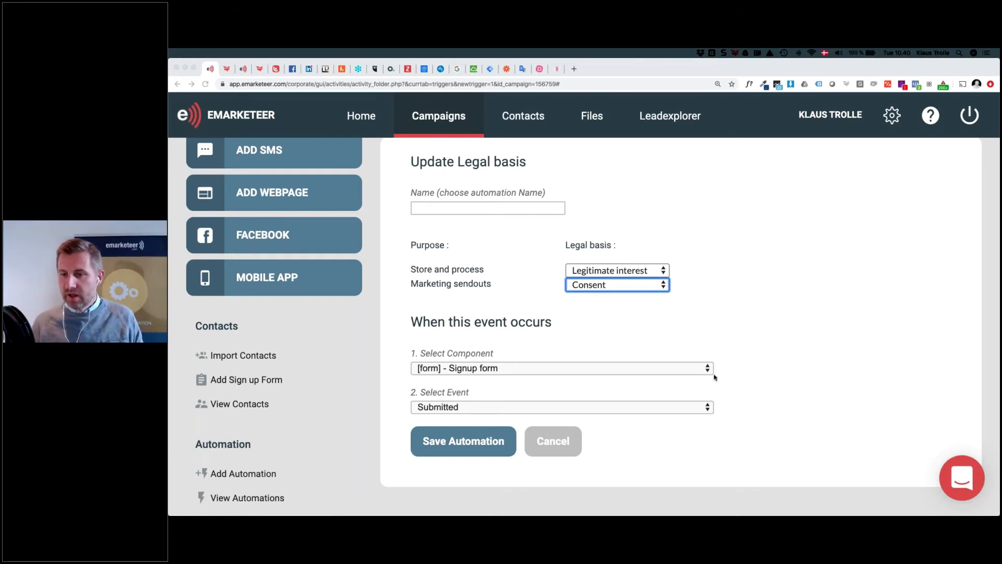
Add a new automation and choose the Update Subscription action
left_click(249, 474)
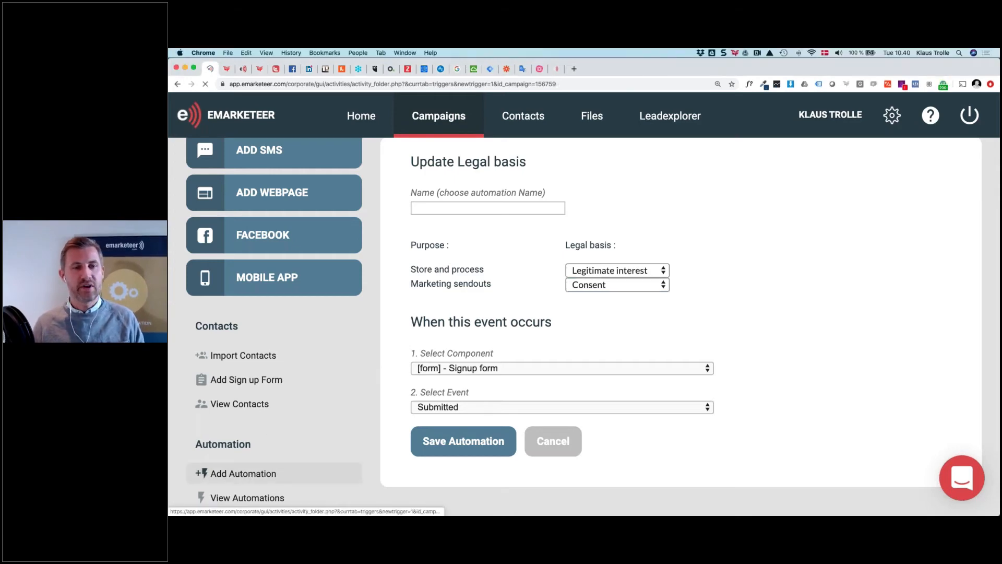
scroll(554, 378, "down", 10)
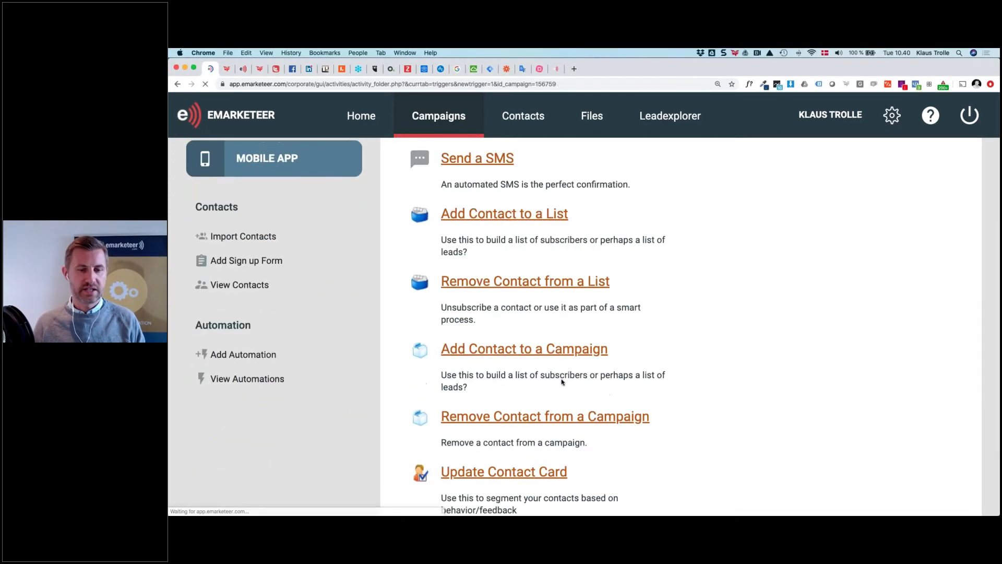
scroll(562, 382, "down", 5)
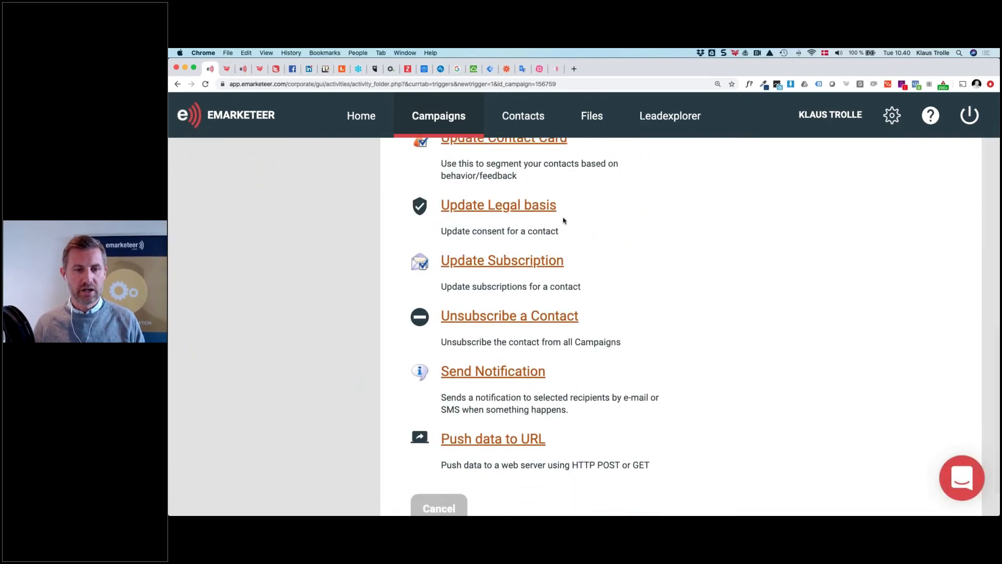
scroll(484, 259, "up", 1)
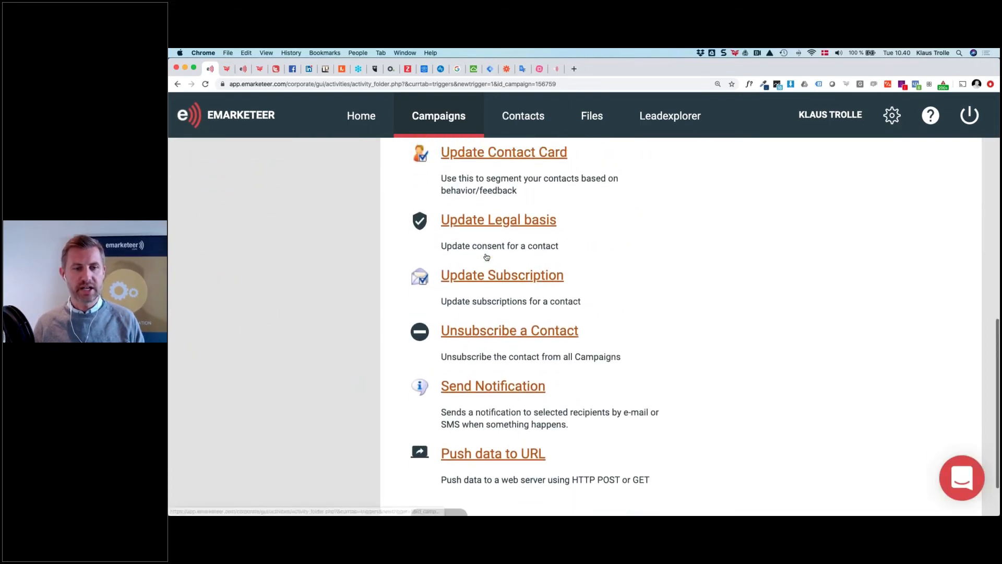
left_click(484, 296)
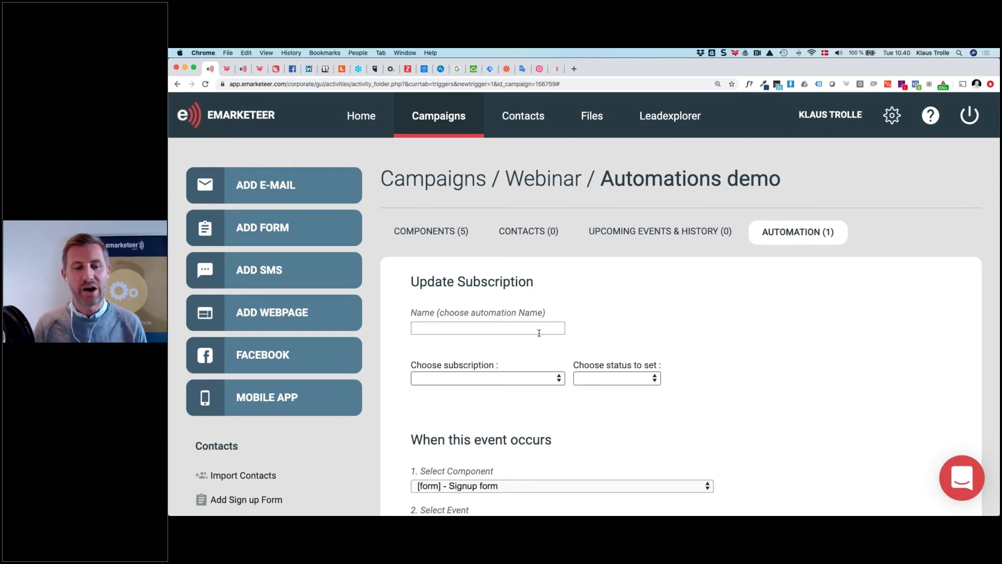
Choose the Newsletters subscription and set its status to Unsubscribed
left_click(542, 384)
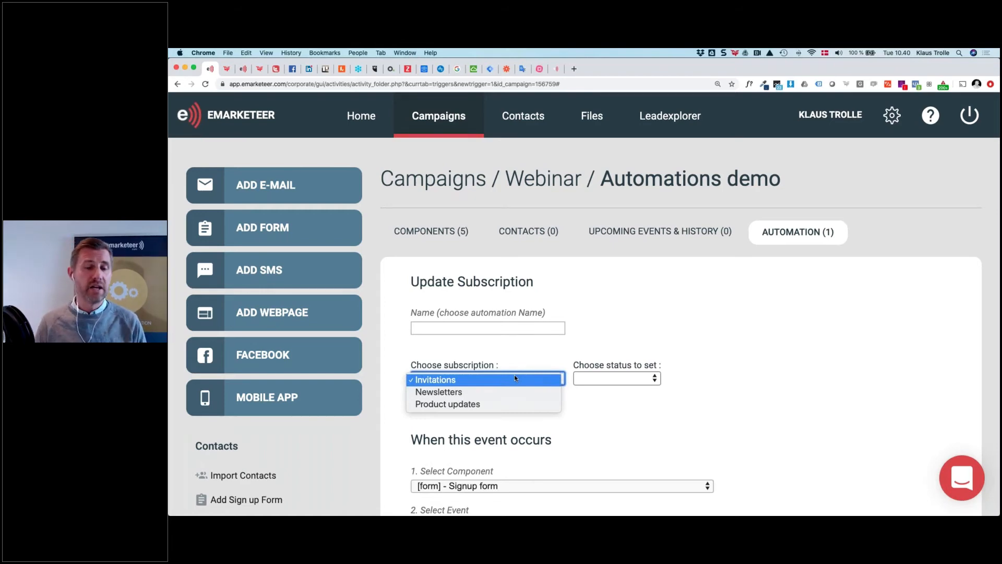
left_click(517, 359)
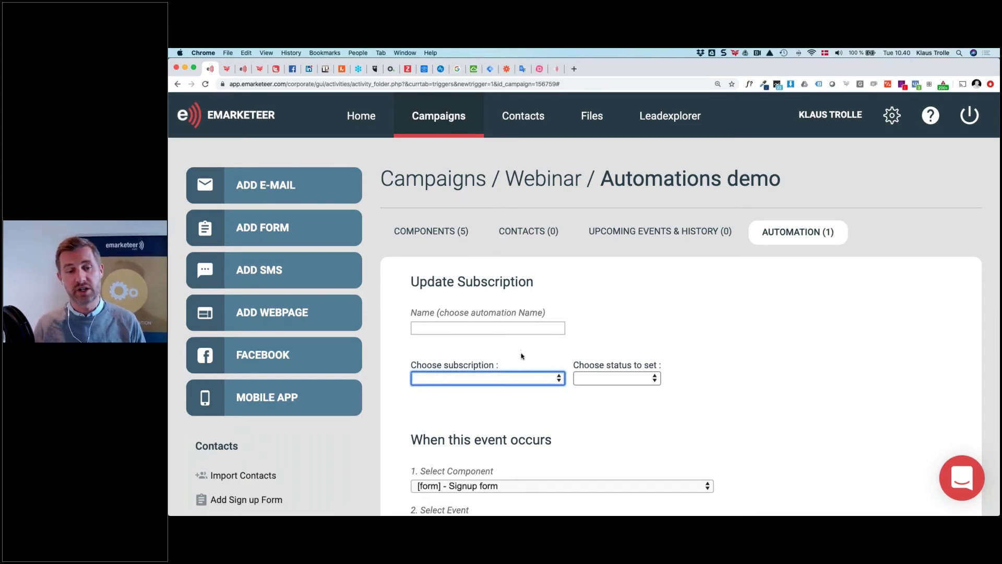
left_click(521, 381)
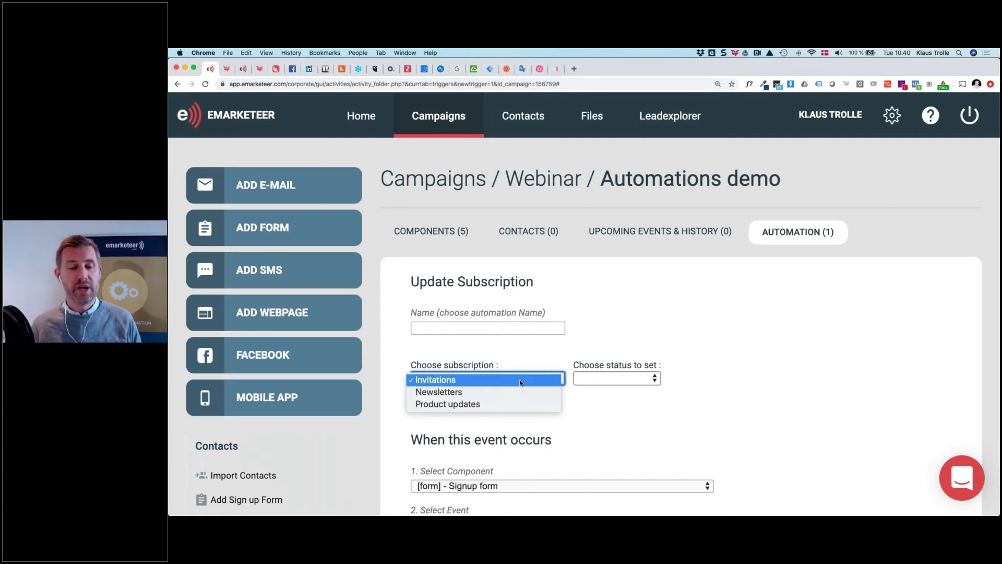
left_click(524, 392)
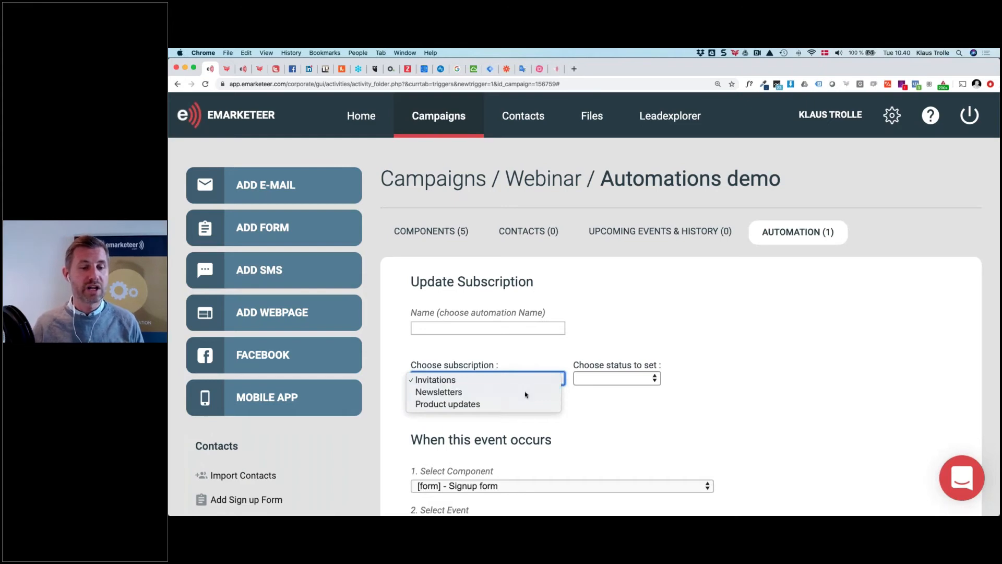
left_click(596, 378)
left_click(605, 393)
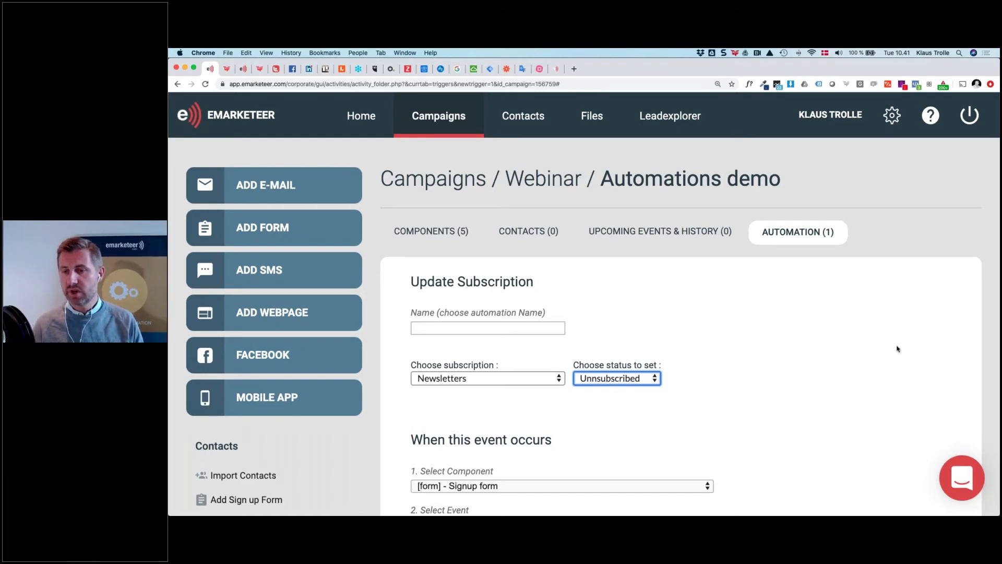
left_click(495, 380)
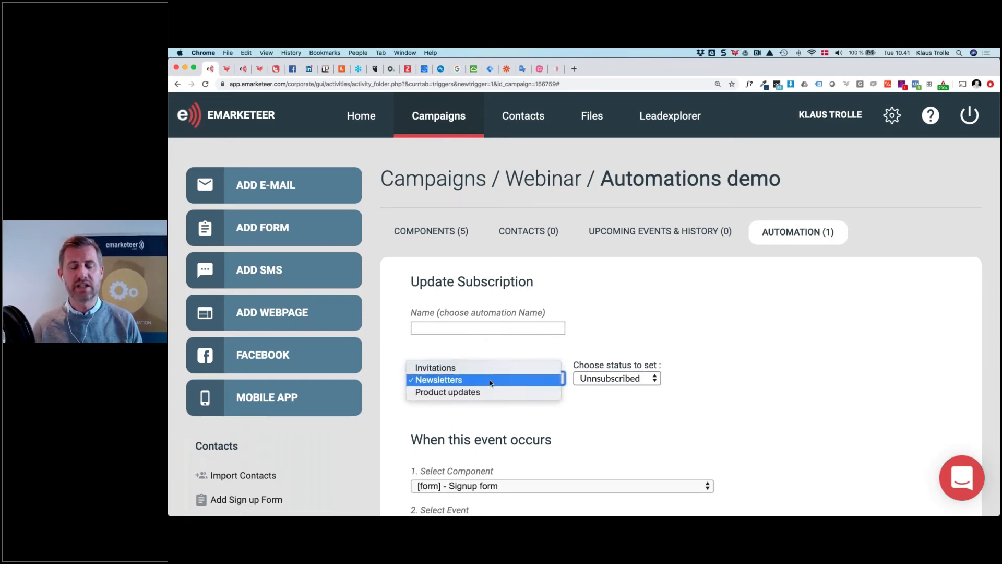
left_click(689, 255)
key("super+0")
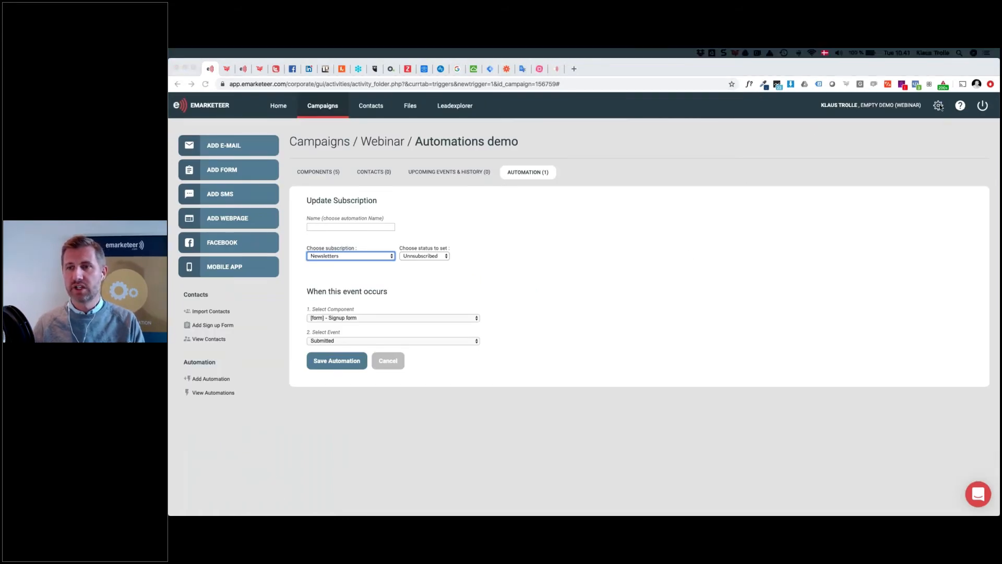
left_click(939, 105)
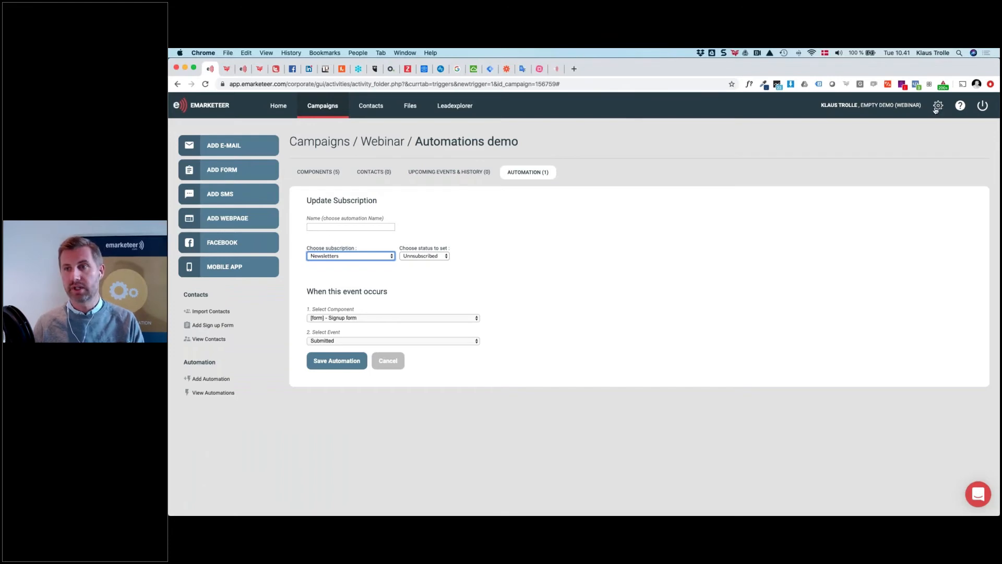
Go to Account settings and open the Subscriptions and send outs page, zoomed in for readability
left_click(937, 107)
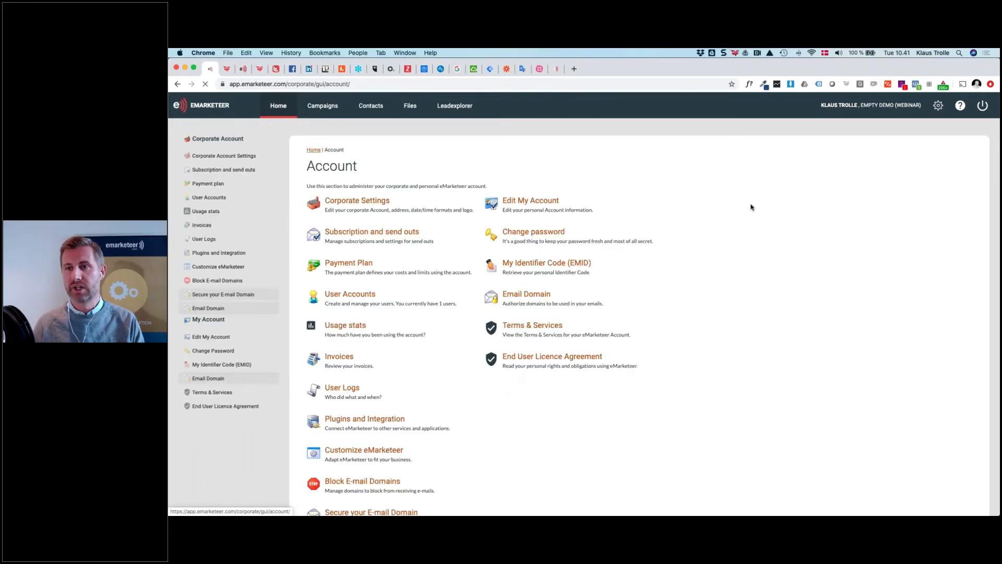
key("super+equal")
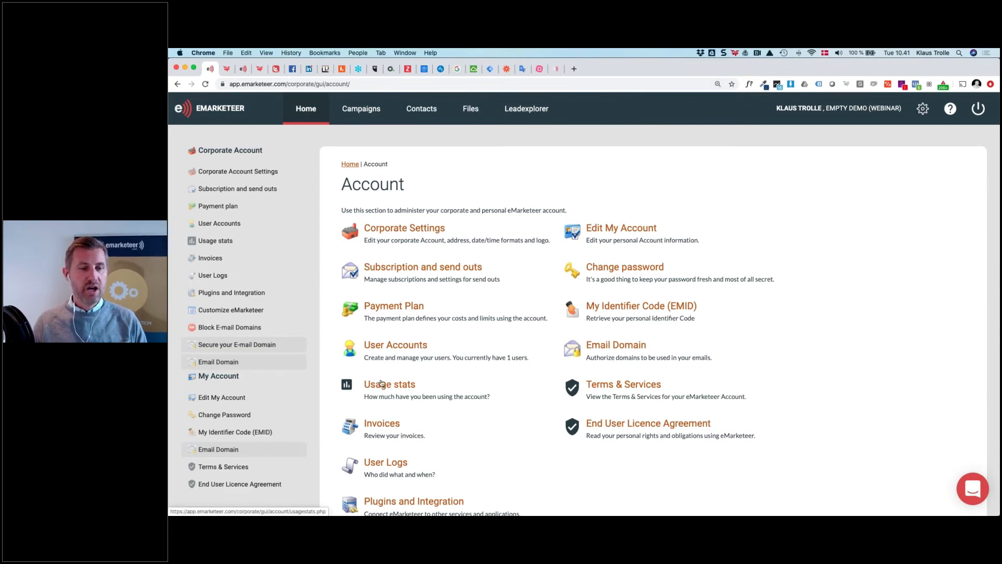
left_click(396, 270)
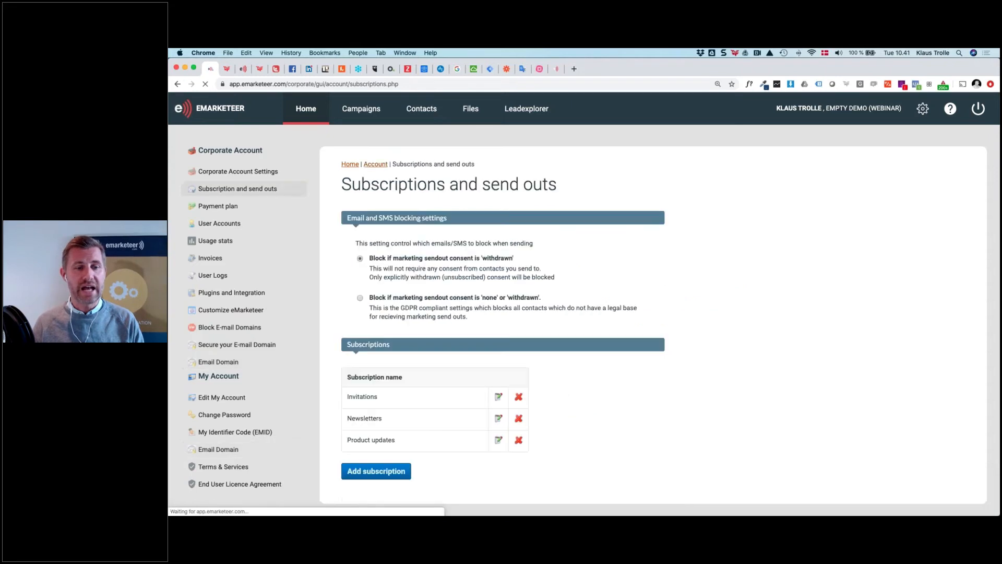
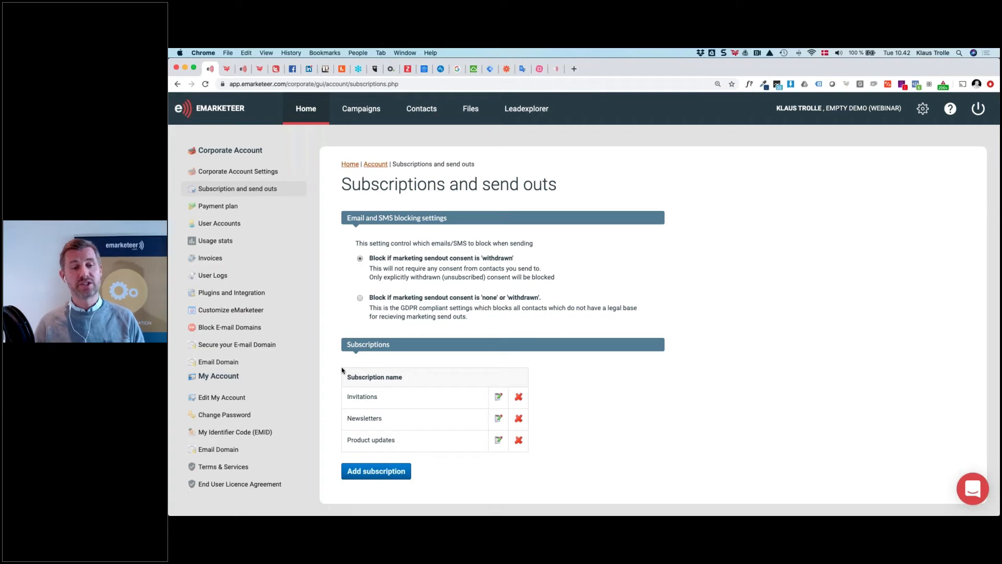
Review the Profile group fields under Customize Contact Card, then return to the Account overview
left_click(375, 165)
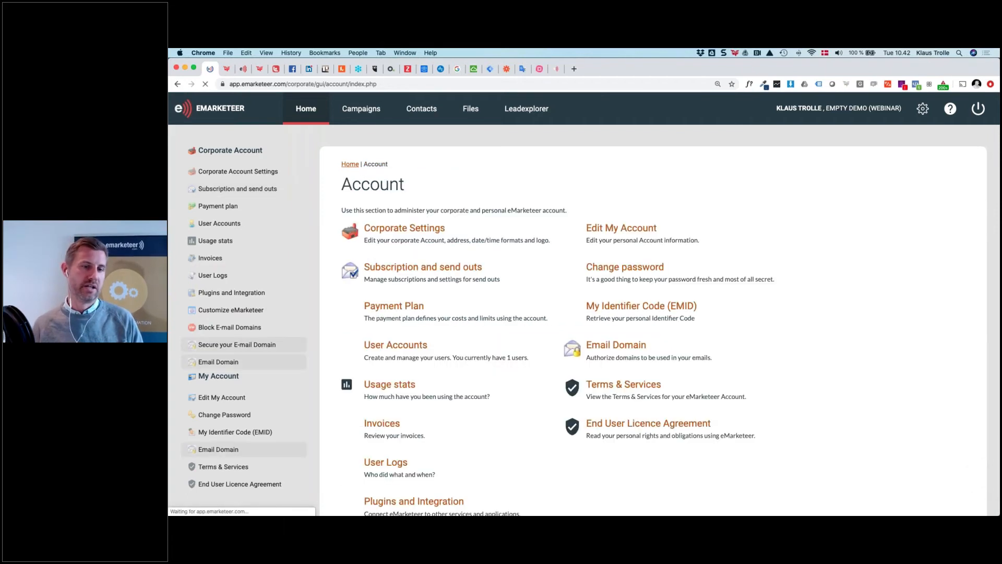
scroll(375, 170, "down", 3)
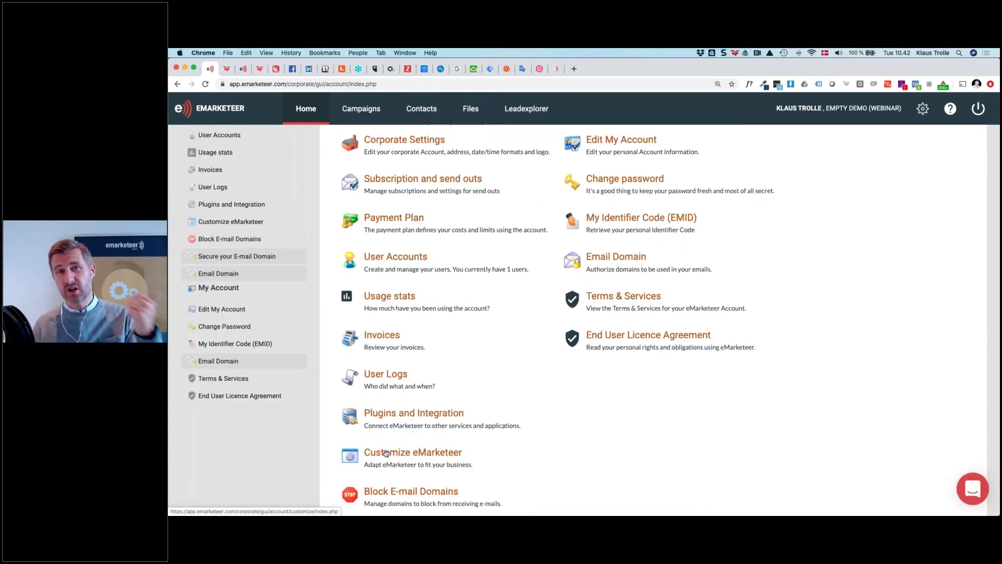
left_click(439, 459)
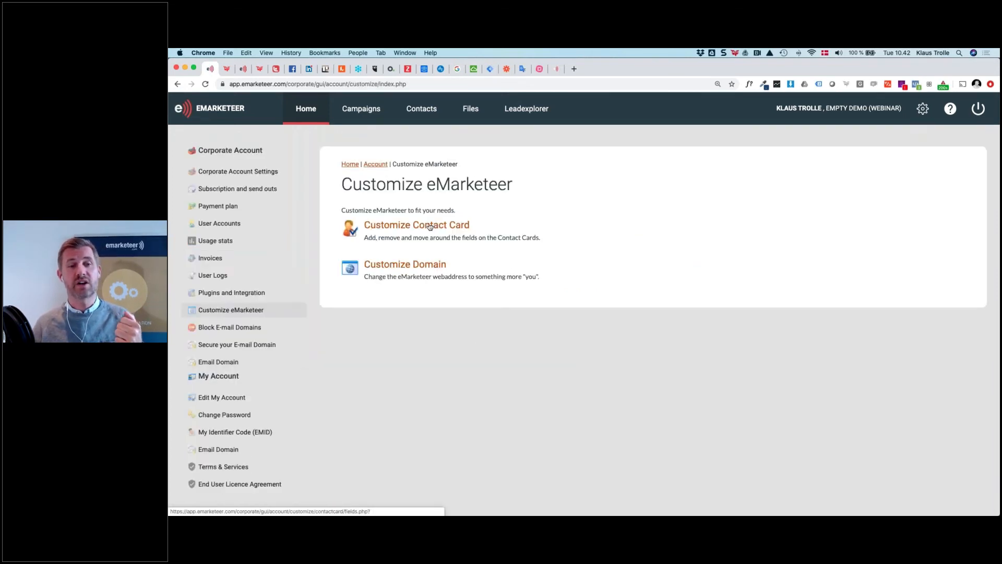
left_click(430, 226)
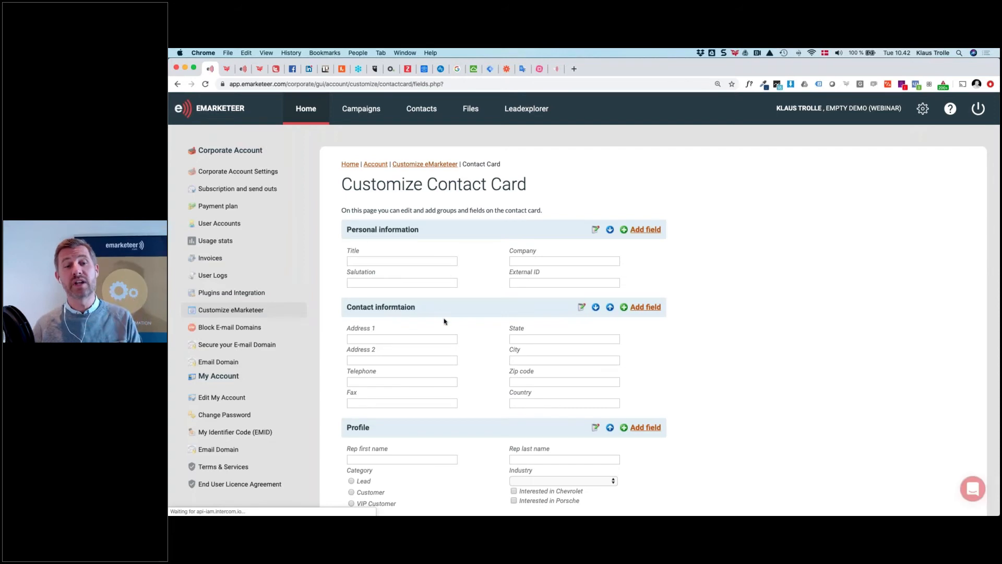
scroll(444, 323, "down", 2)
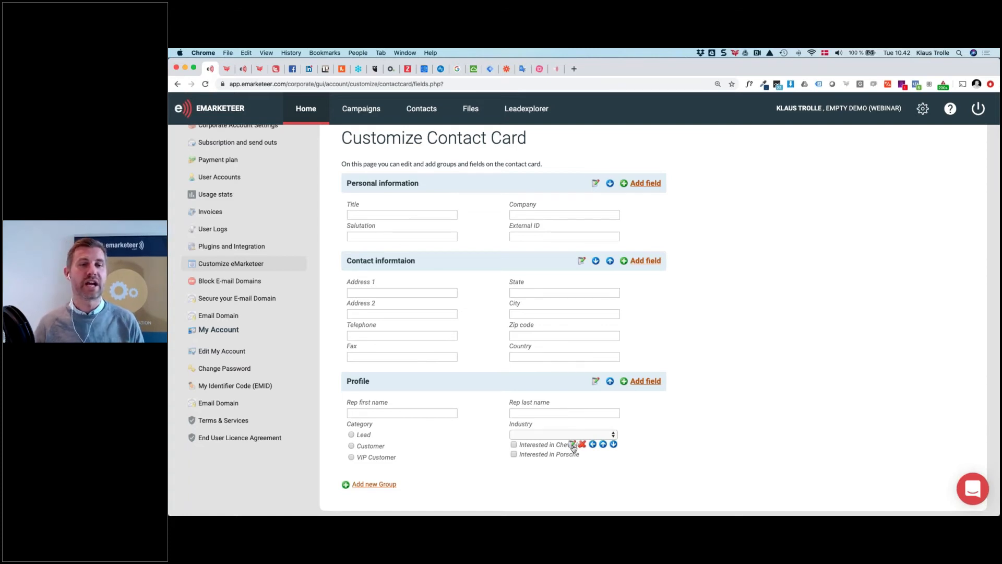
left_click(573, 445)
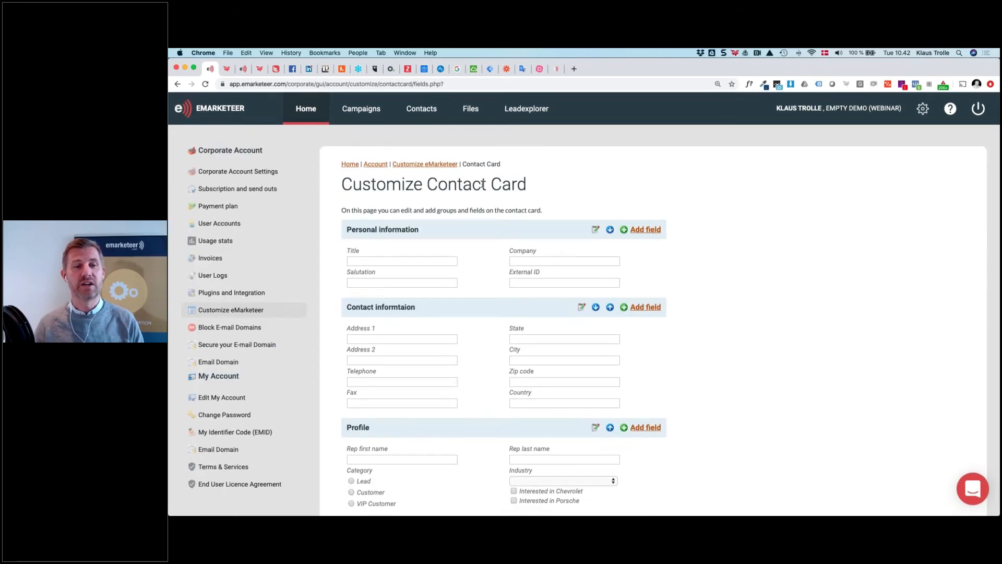
left_click(376, 165)
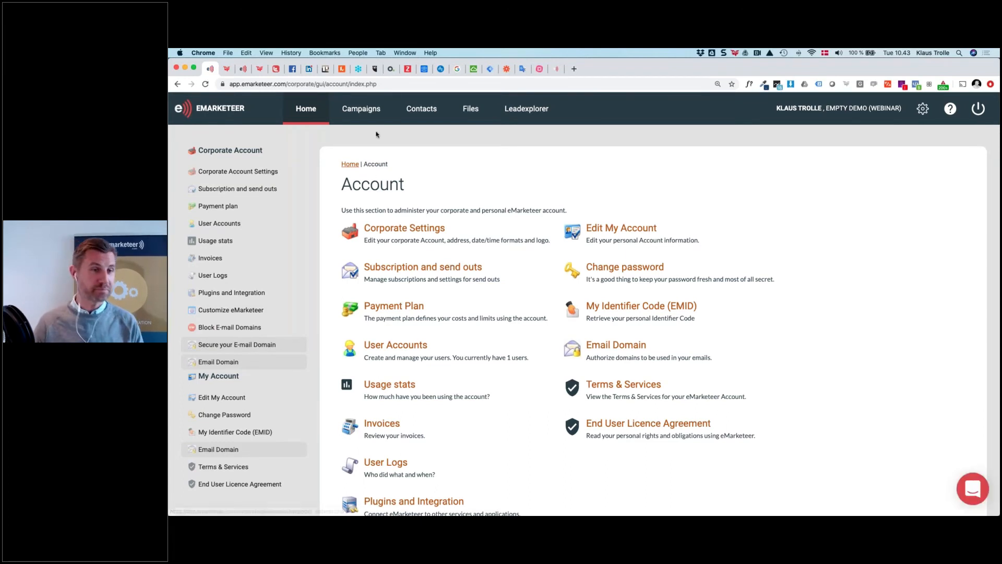
Open the Automations demo campaign, then start and cancel an Unsubscribe a Contact automation
left_click(365, 111)
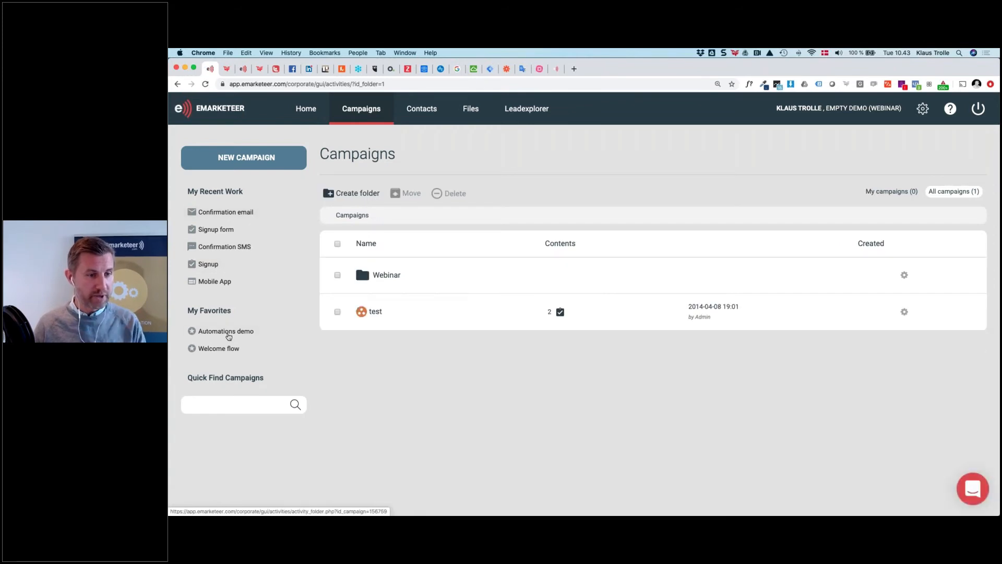
left_click(226, 331)
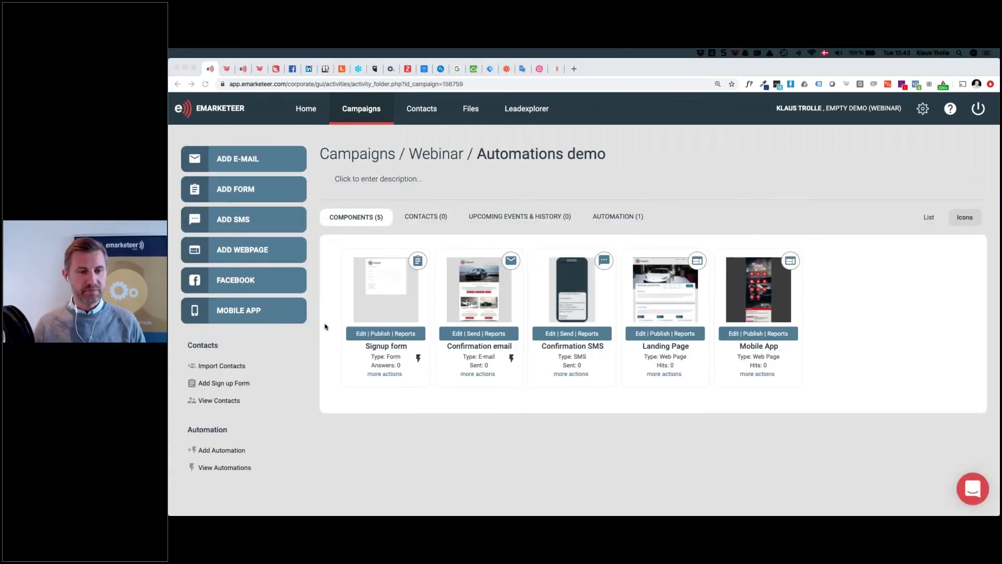
left_click(236, 452)
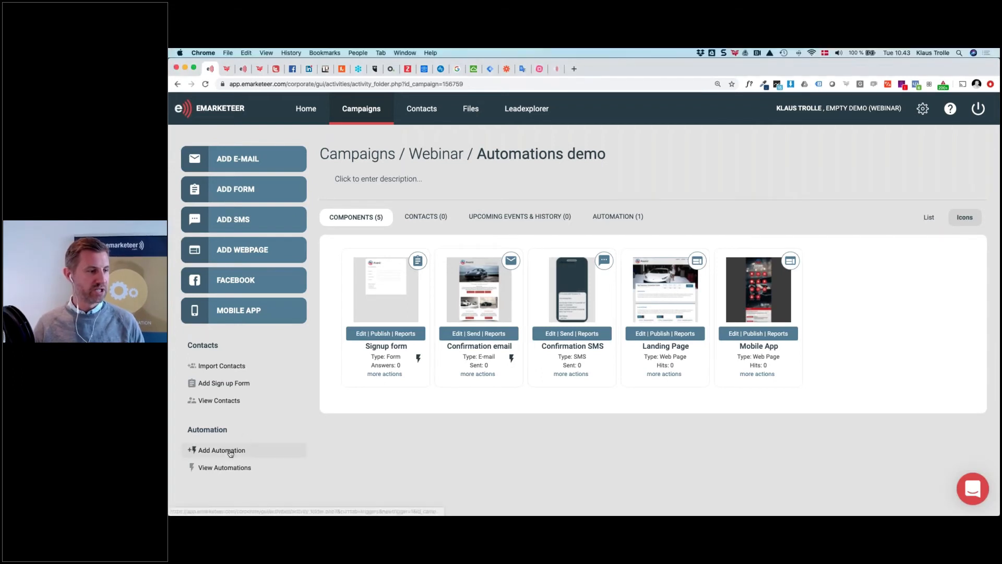
left_click(236, 452)
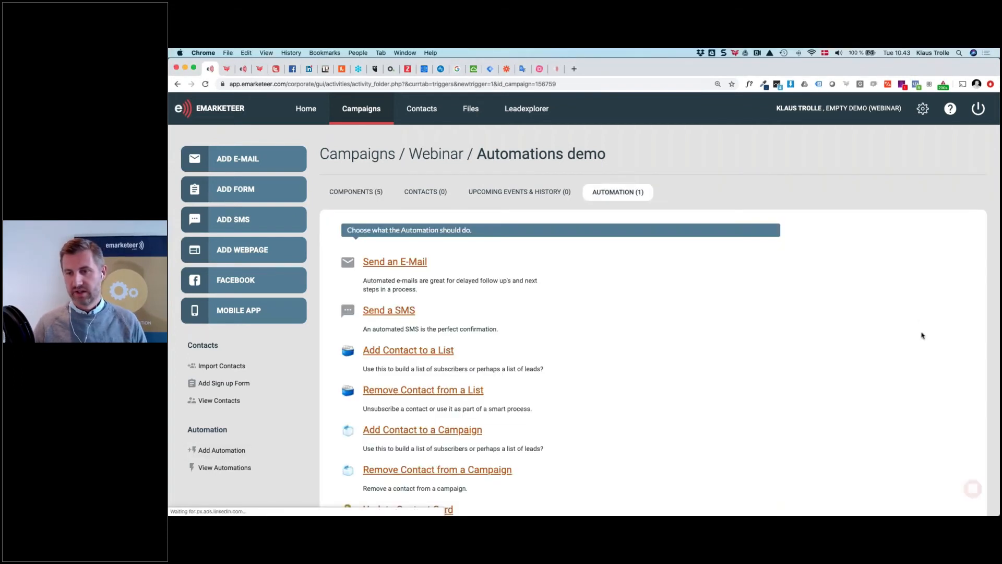
scroll(511, 401, "down", 5)
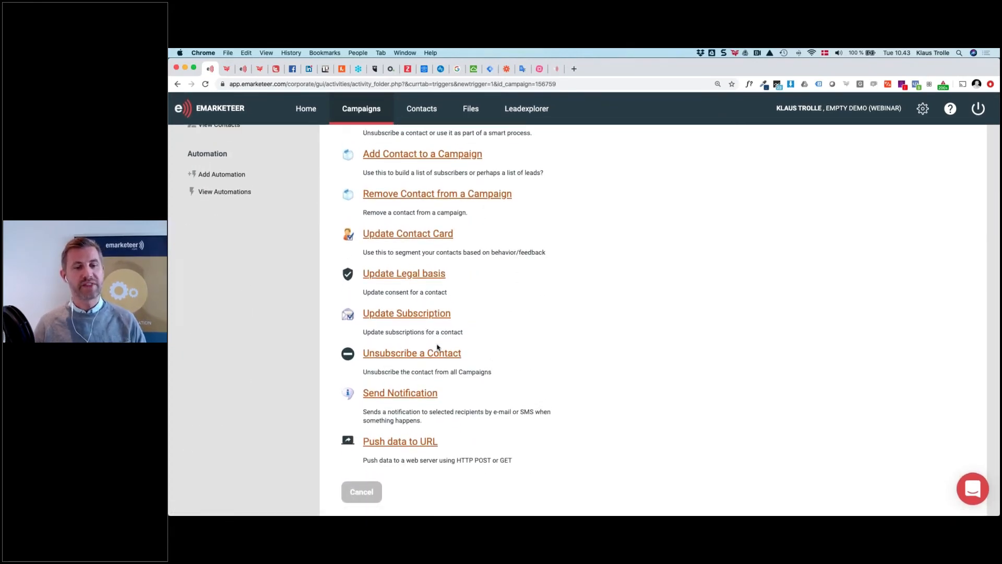
left_click(394, 355)
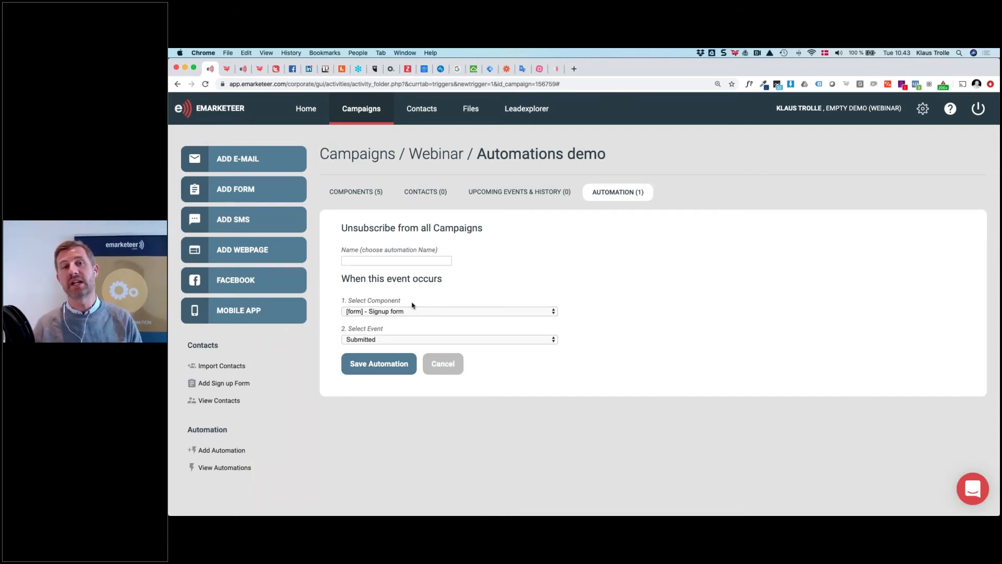
left_click(450, 364)
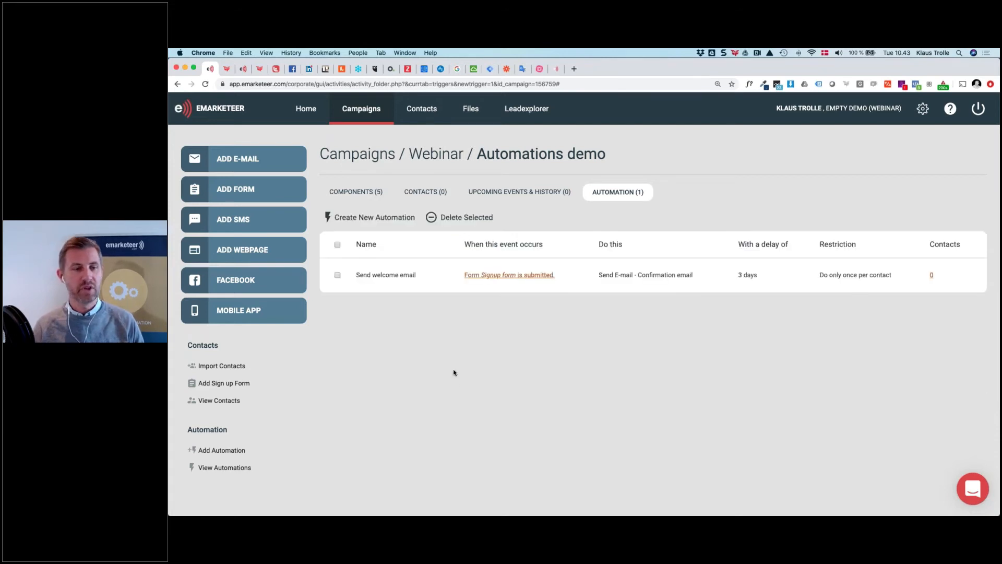
Start a Send notification automation with the sales e-mail address as its recipient
left_click(211, 450)
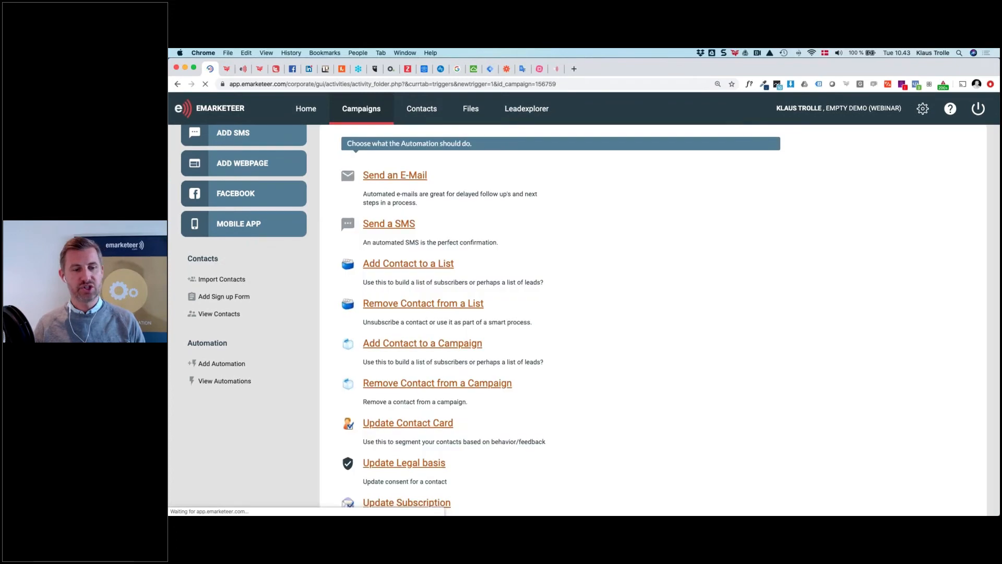
scroll(453, 367, "down", 5)
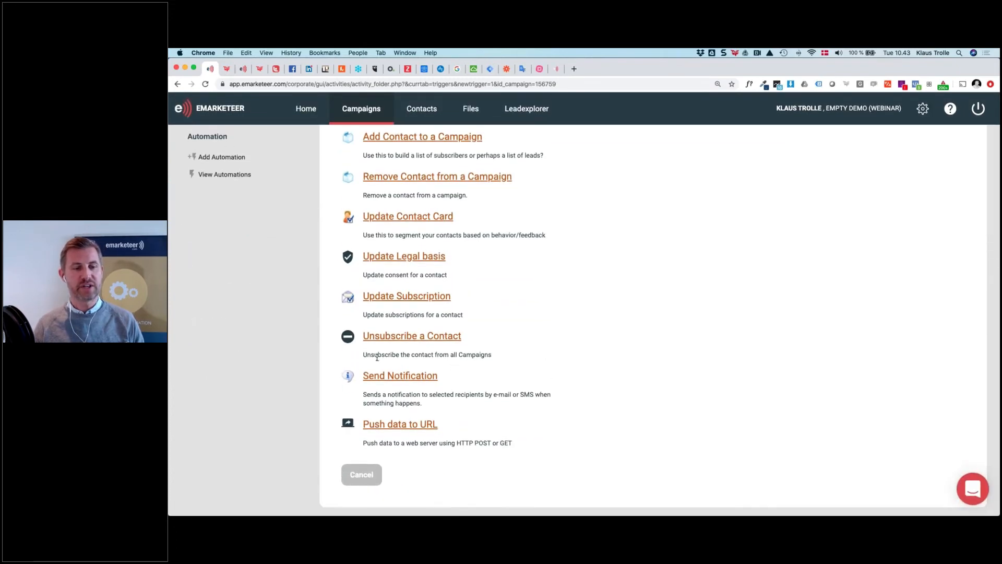
left_click(395, 377)
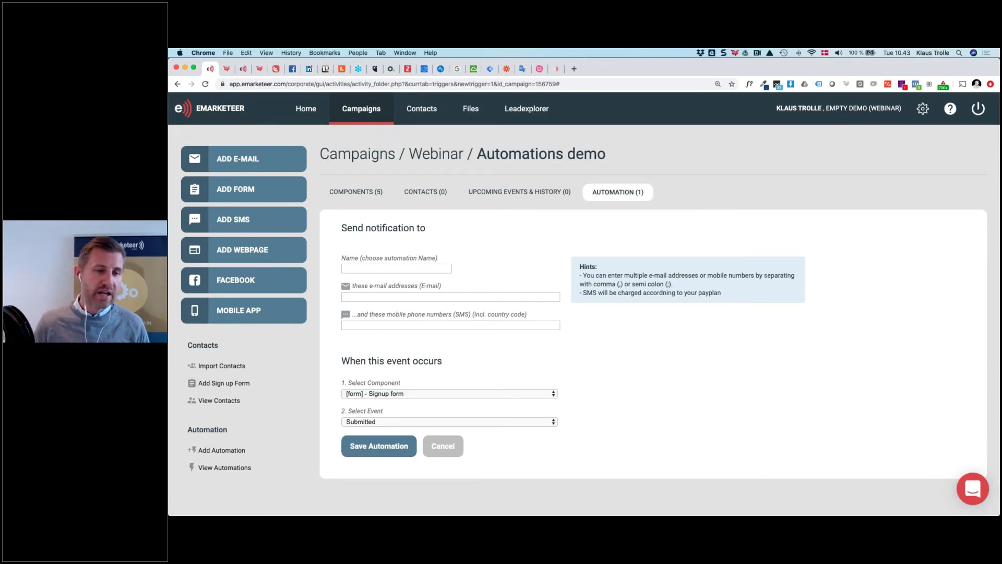
left_click(367, 295)
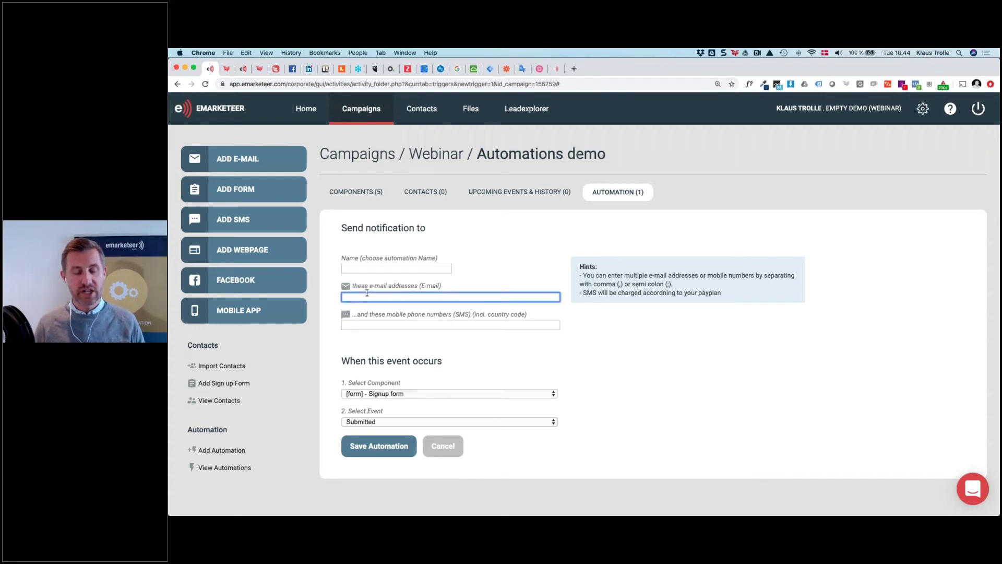
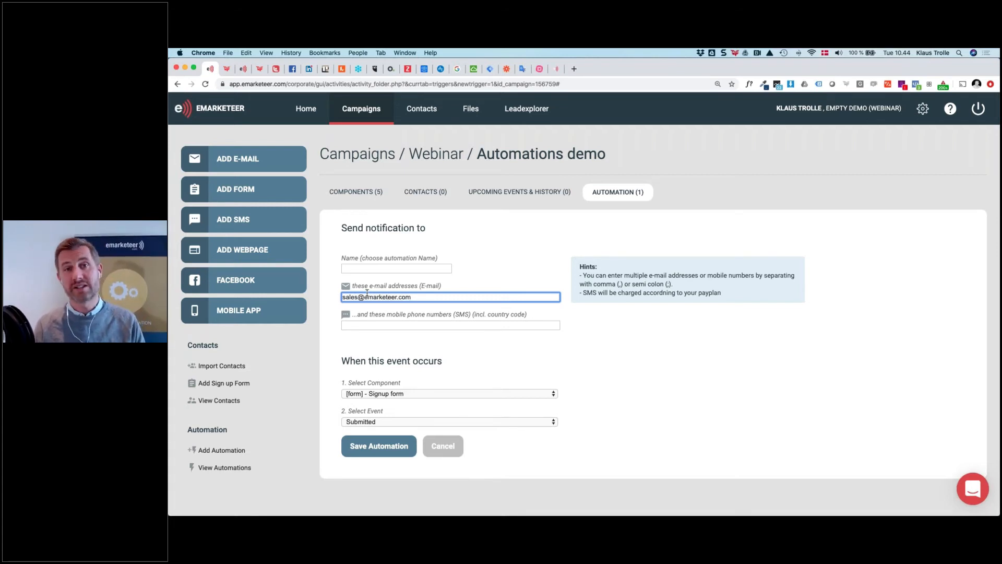
Enter the SMS phone number and append a second recipient e-mail after a comma
left_click(366, 326)
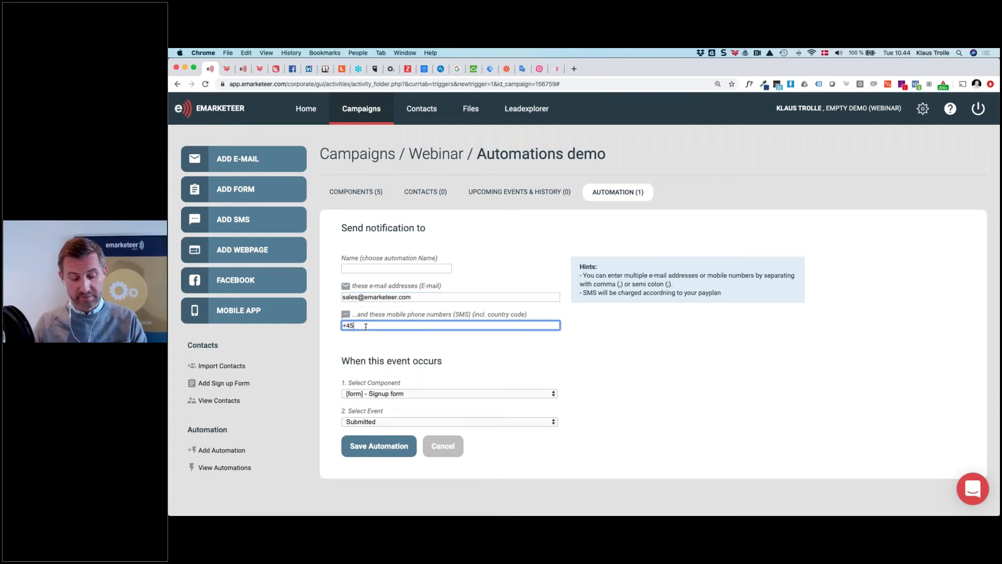
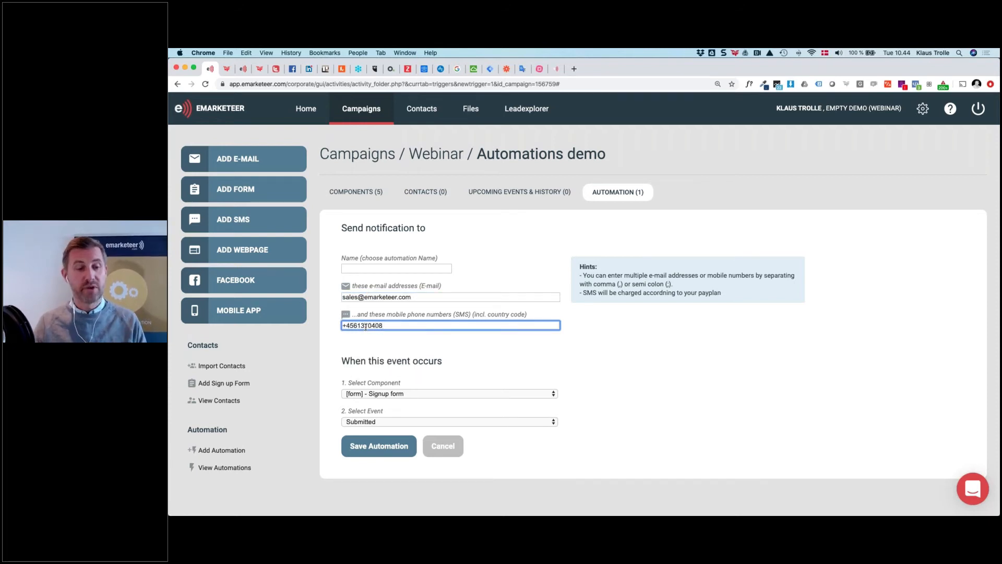
left_click(447, 298)
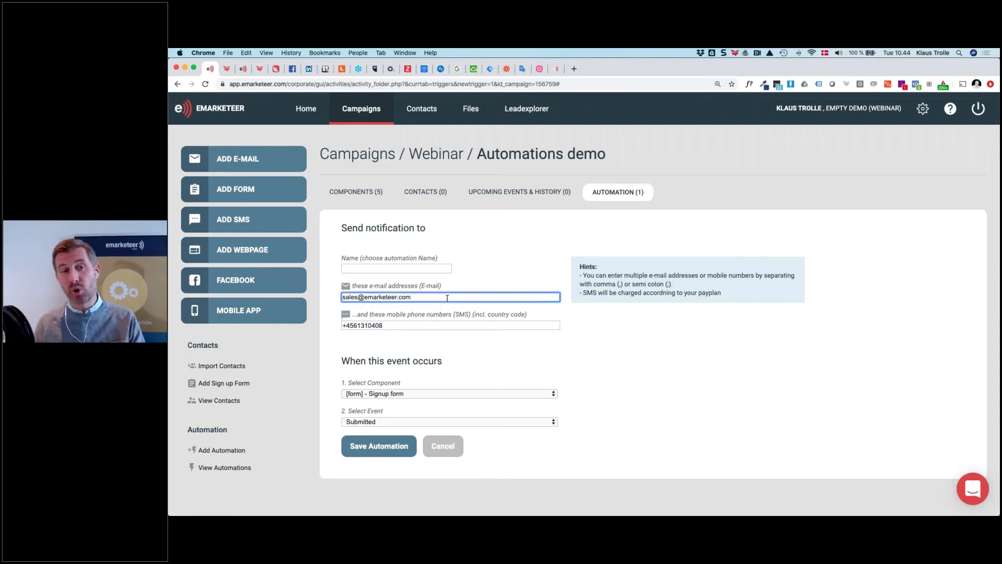
type(", ")
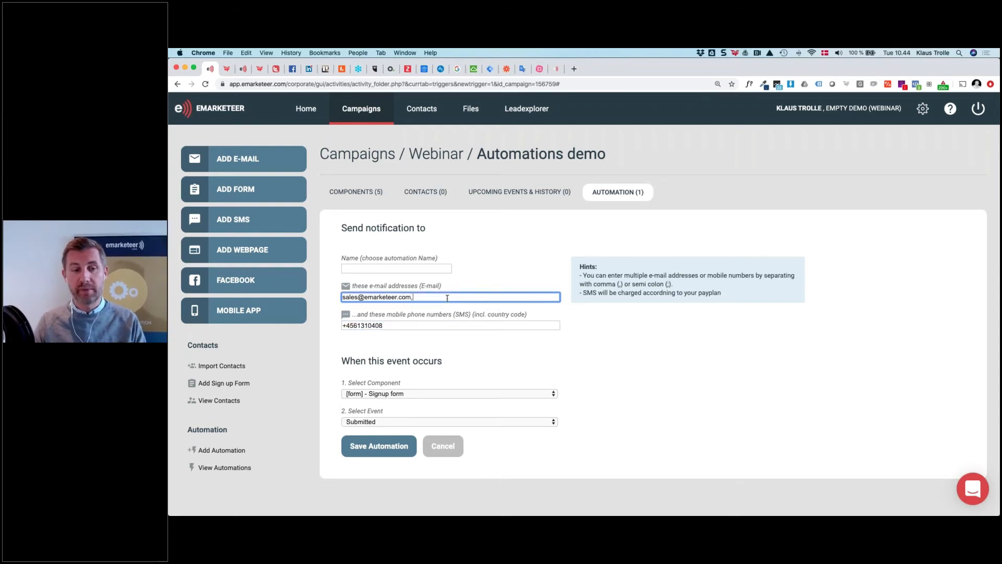
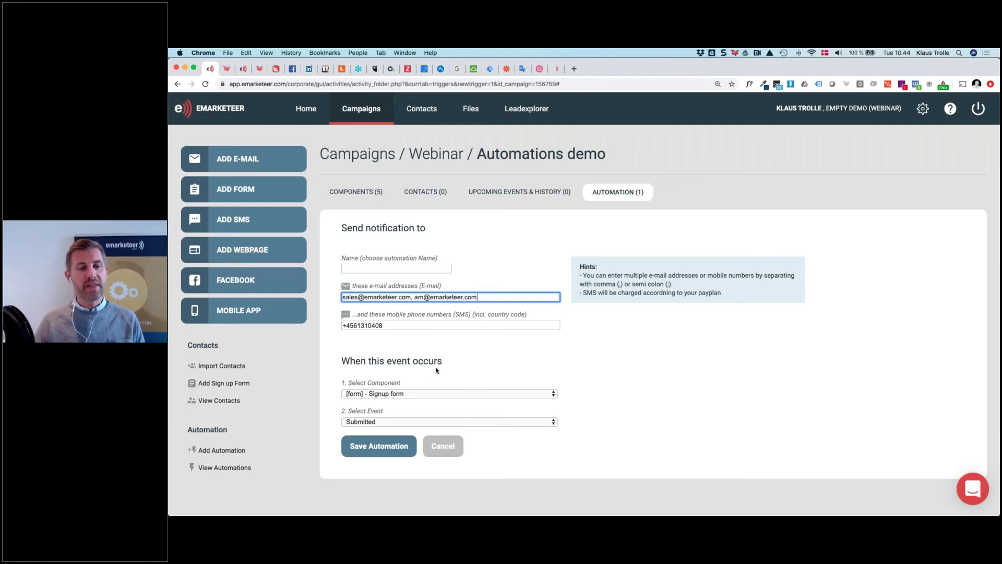
scroll(415, 361, "down", 1)
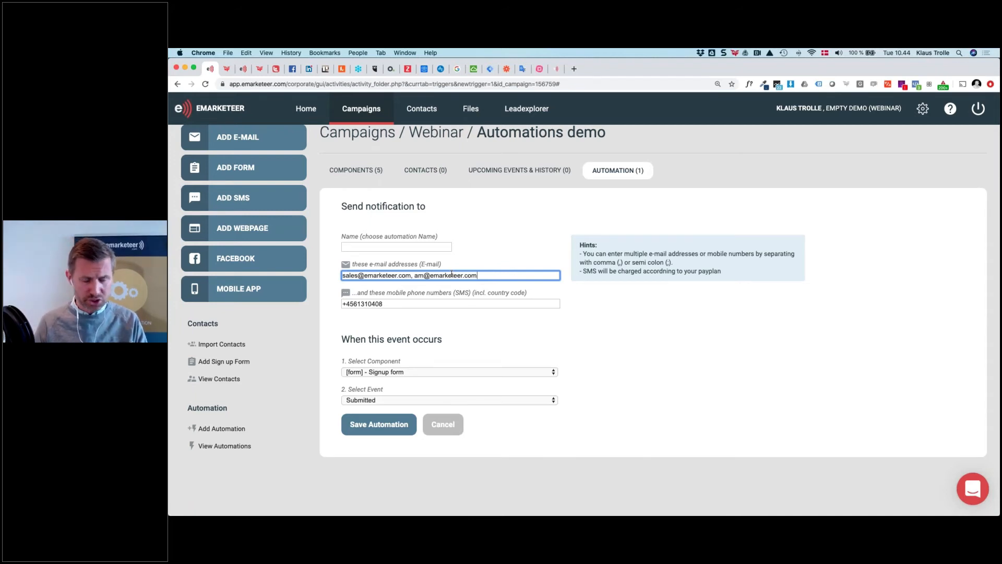
key("super+Tab")
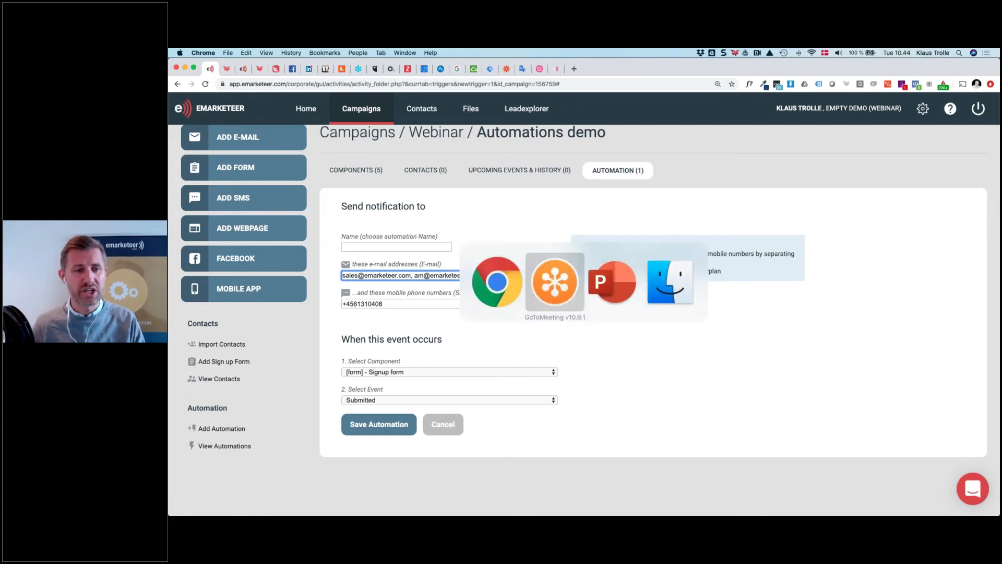
key("super+Tab")
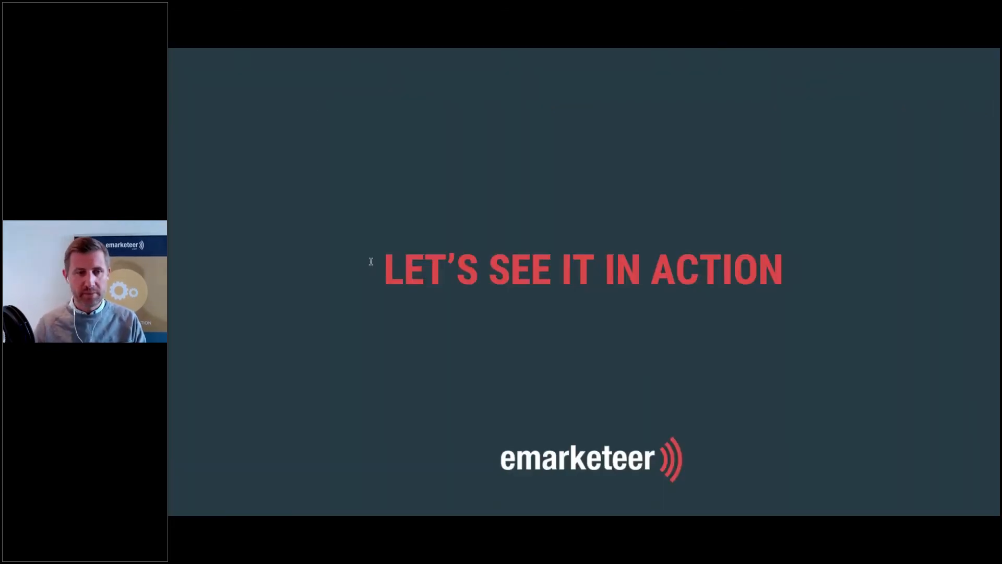
key("Right")
key("Right")
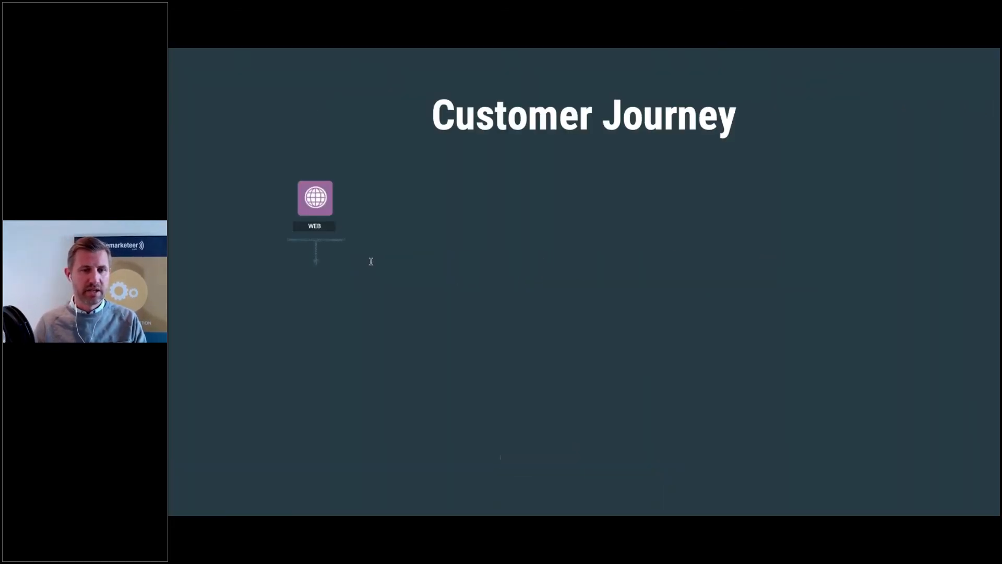
key("Right")
key("Right")
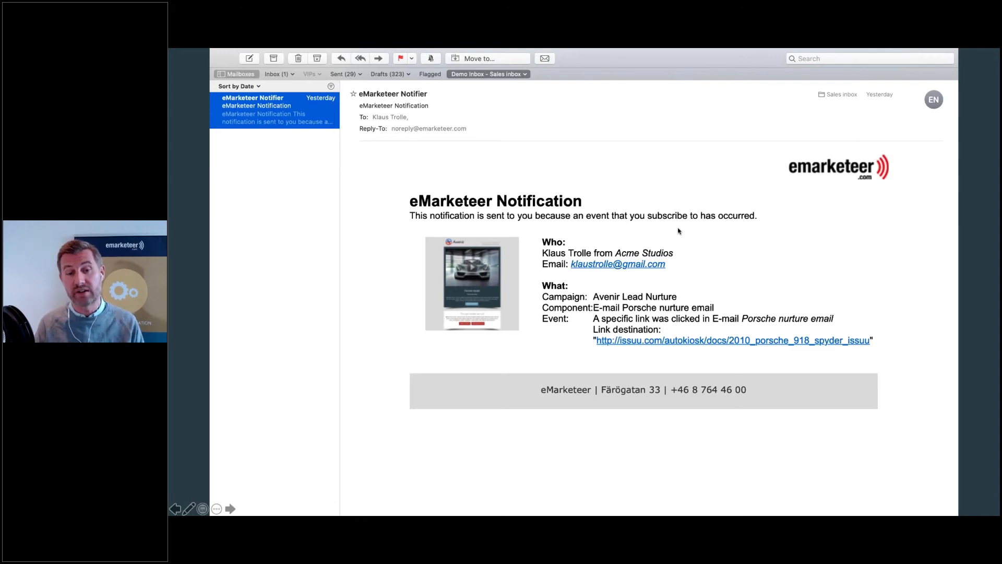
key("Right")
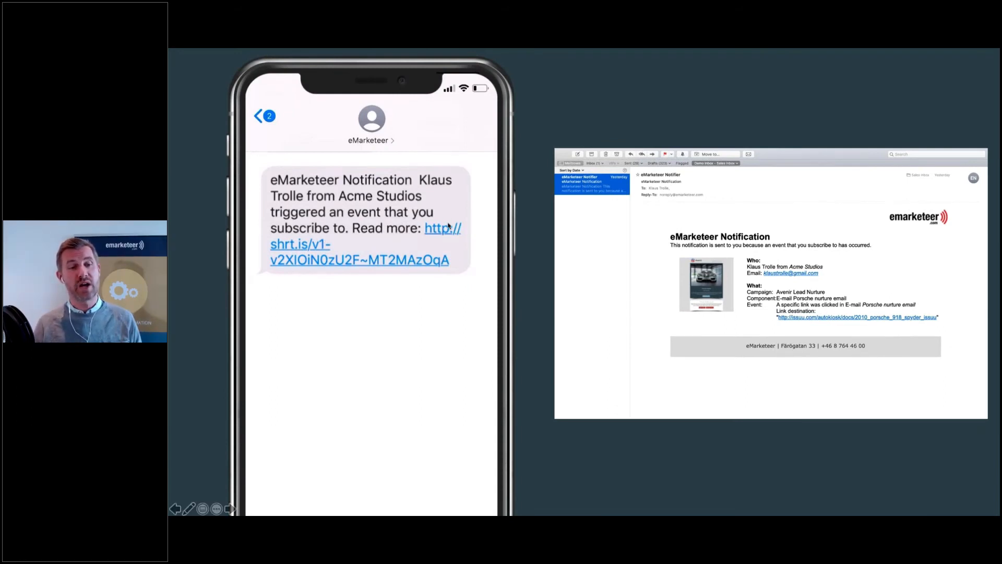
left_click(410, 257)
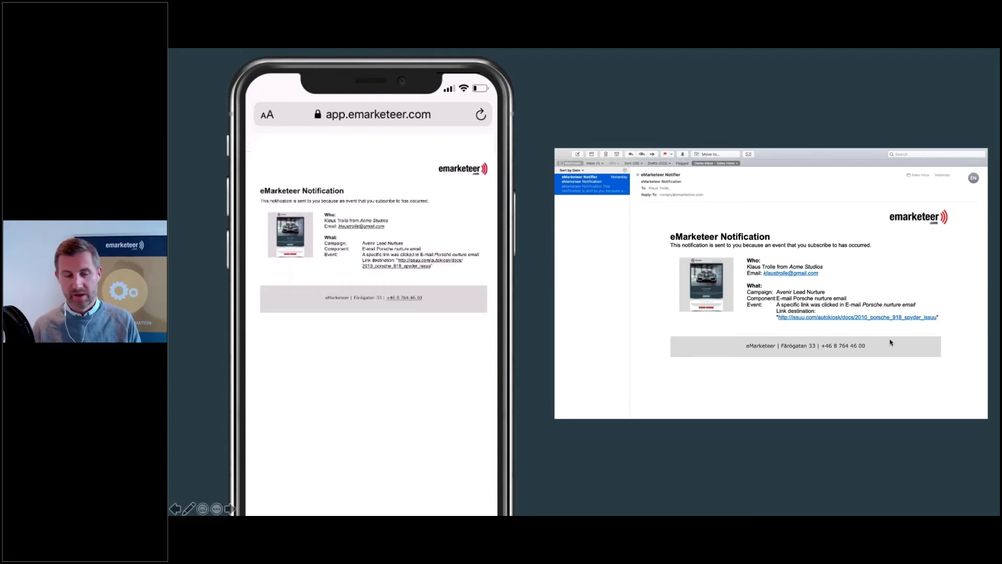
key("super+Tab")
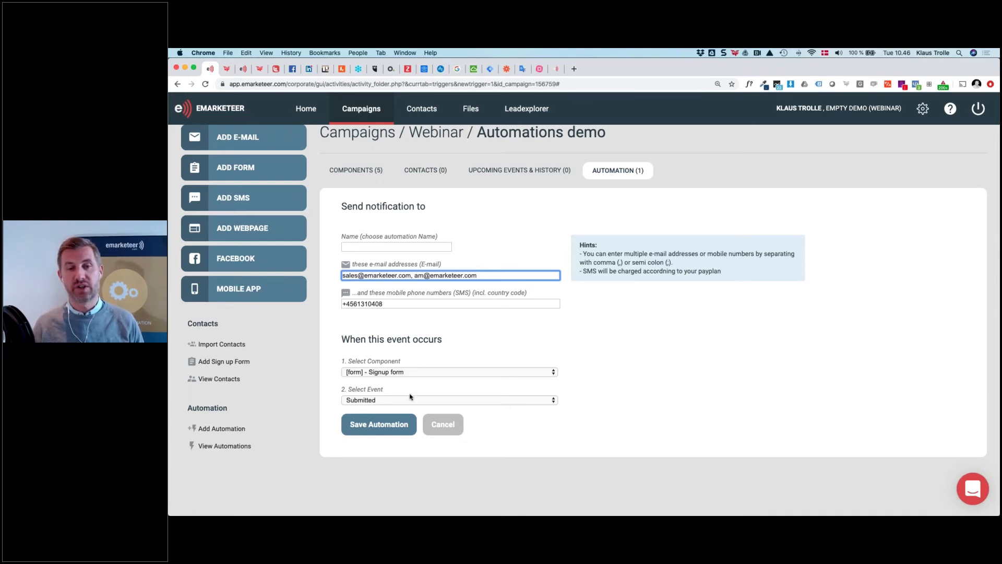
Show the automation types list, from adding a contact to a campaign down to Push data to URL
left_click(225, 430)
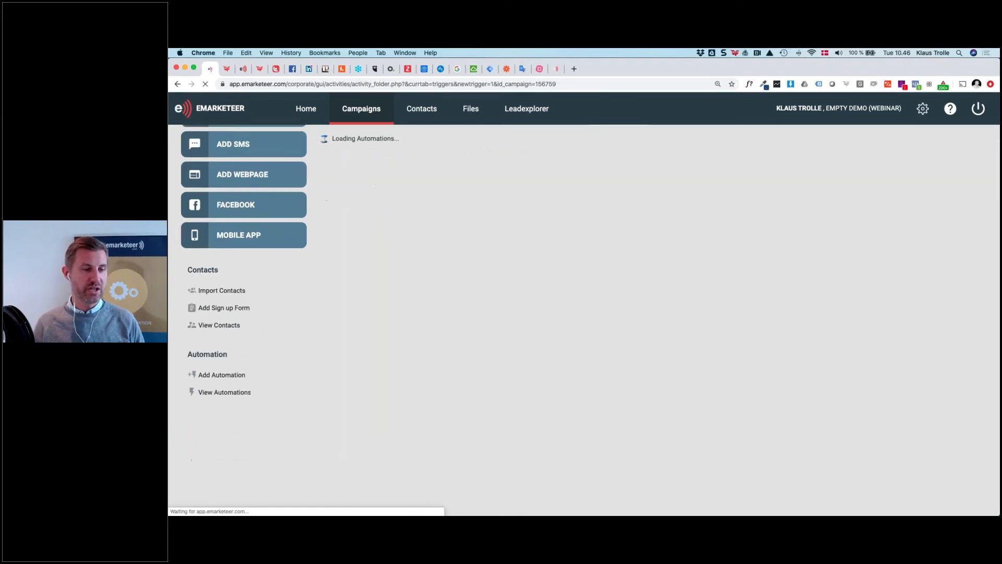
scroll(413, 423, "down", 5)
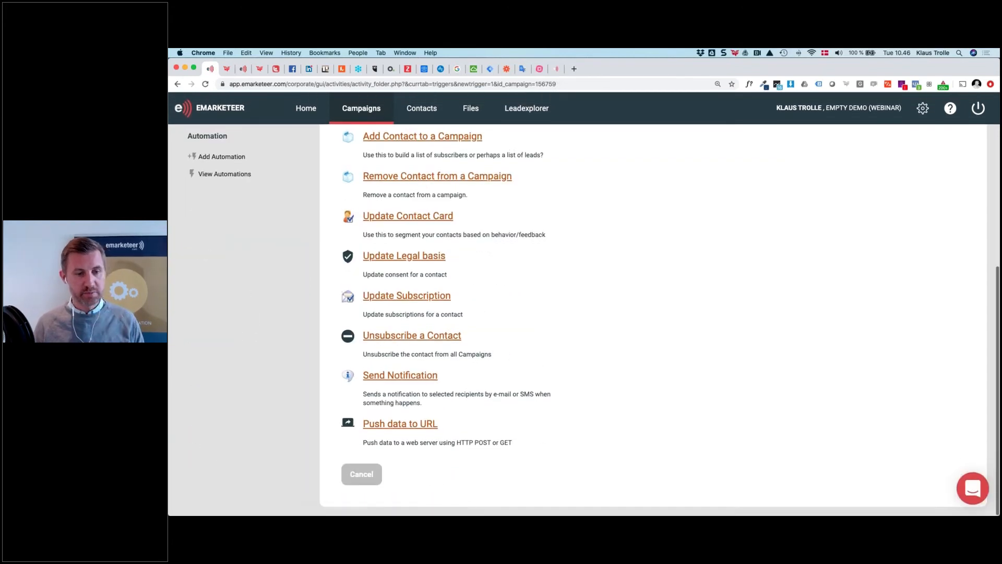
left_click(412, 424)
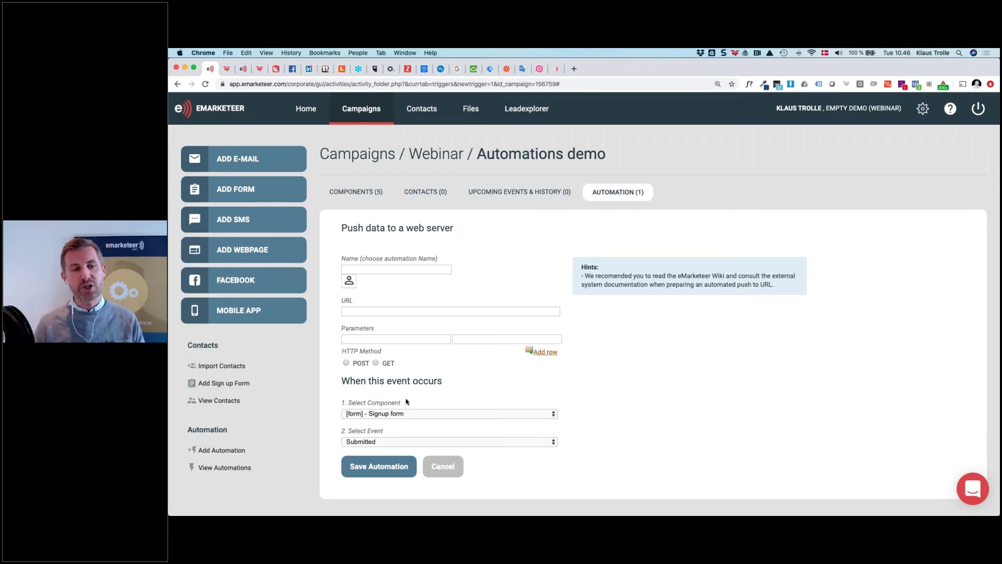
scroll(390, 323, "down", 1)
scroll(390, 323, "down", 1)
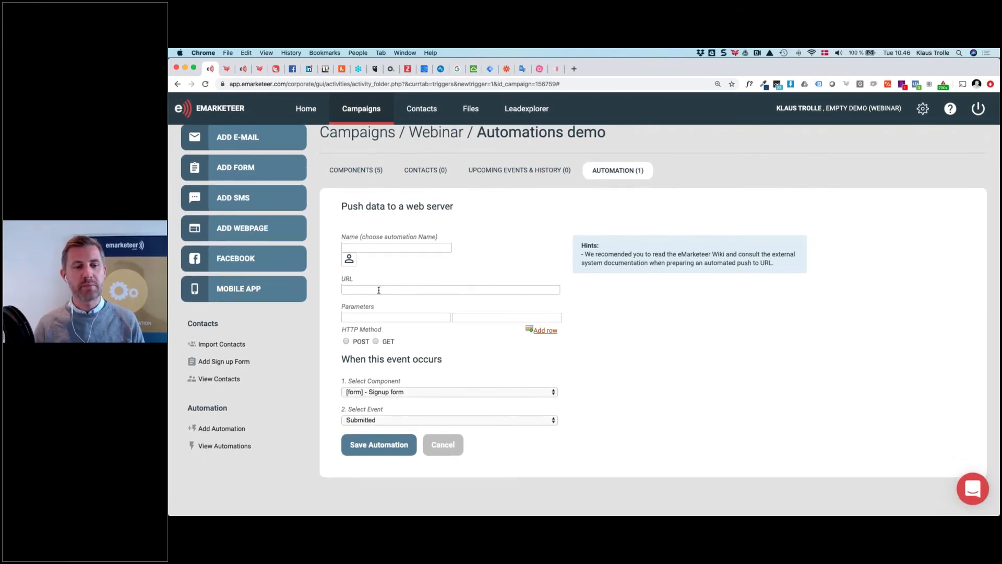
left_click(379, 290)
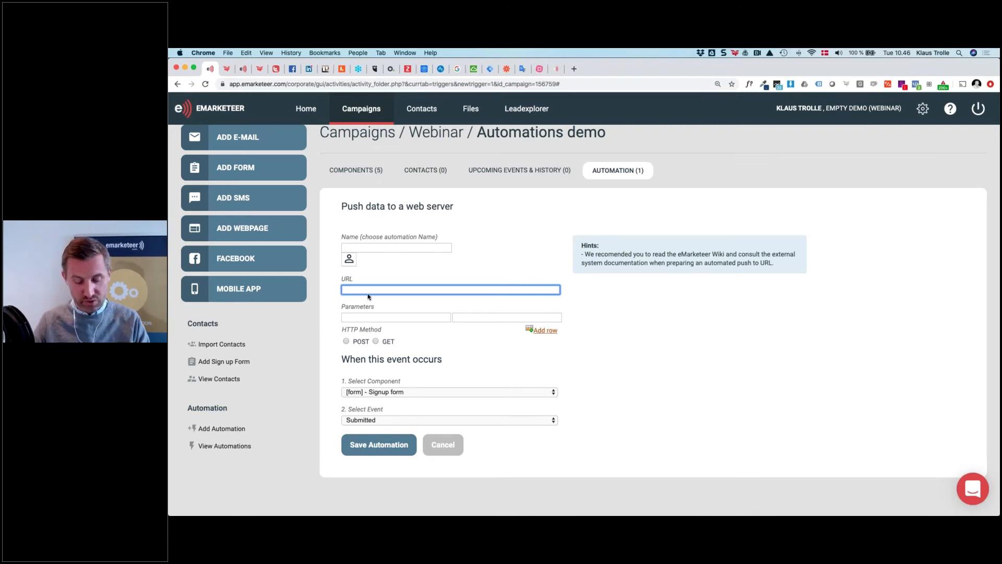
type("hh")
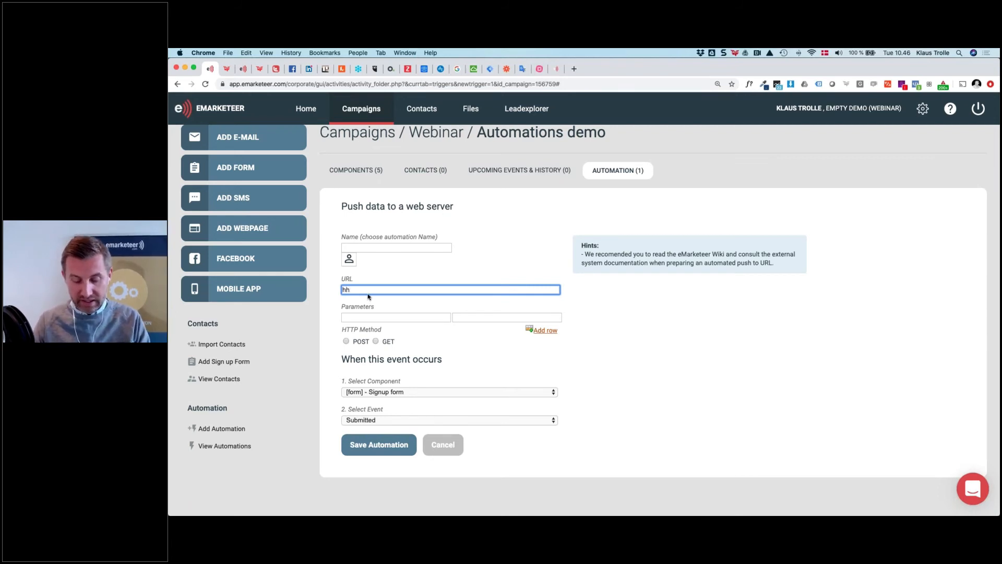
type("ttps://")
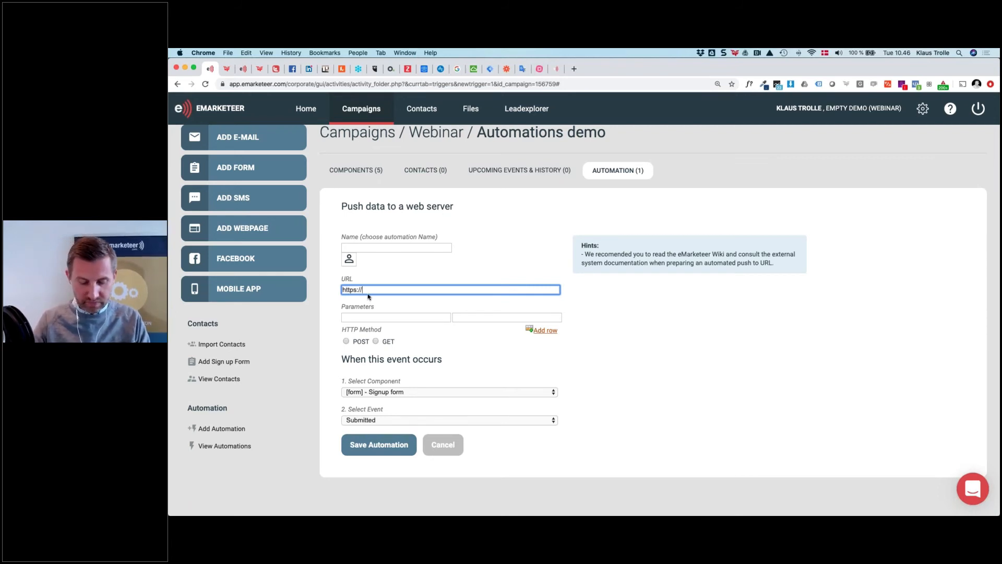
type("myapp.com")
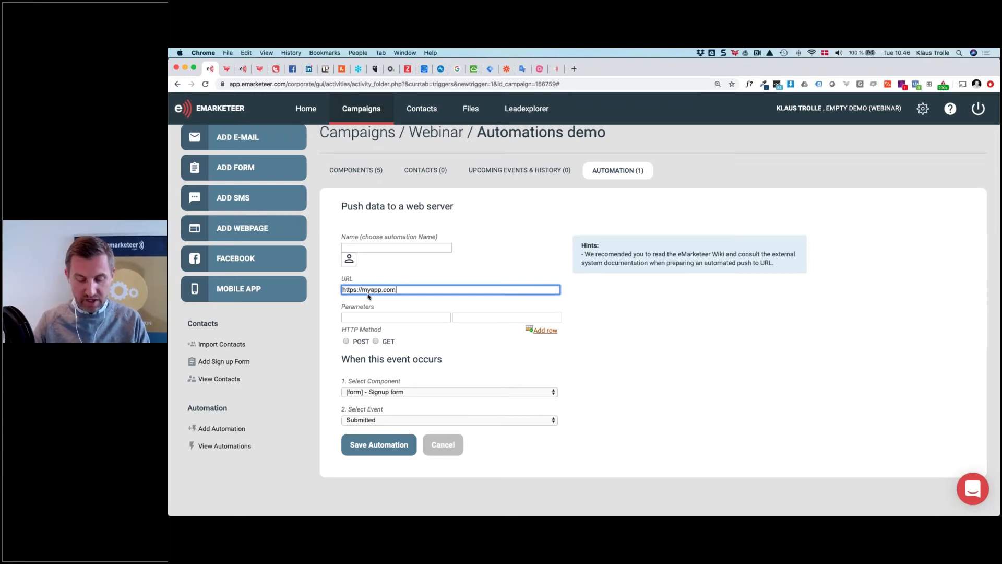
type("/post?")
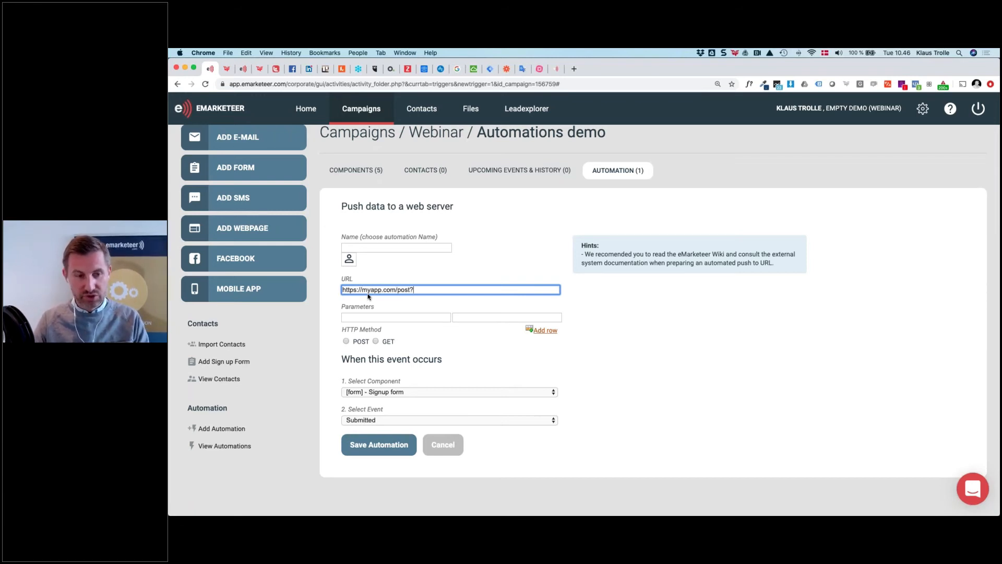
left_click(361, 318)
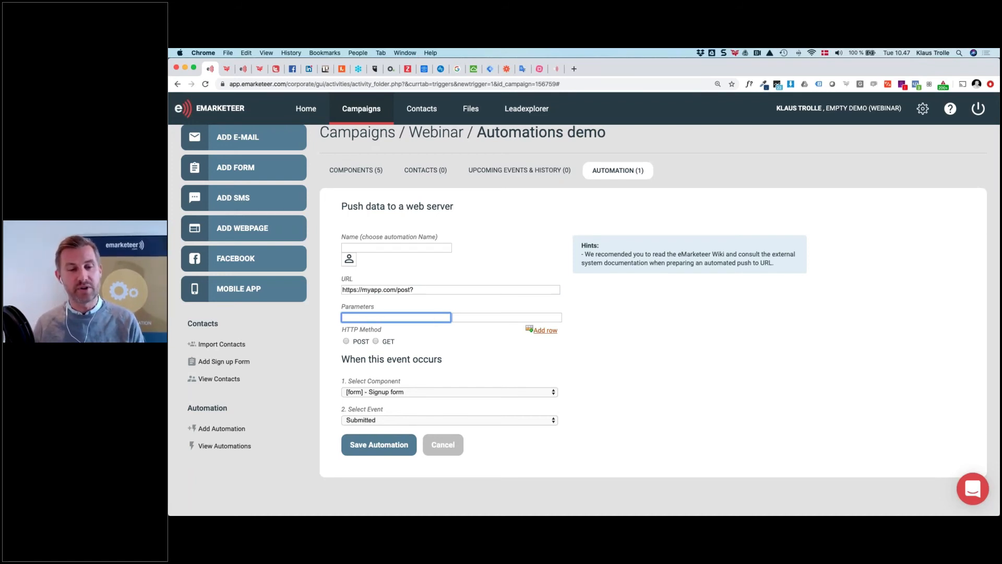
Add two more parameter rows and name them first_name, last_name and email
left_click(545, 330)
left_click(546, 341)
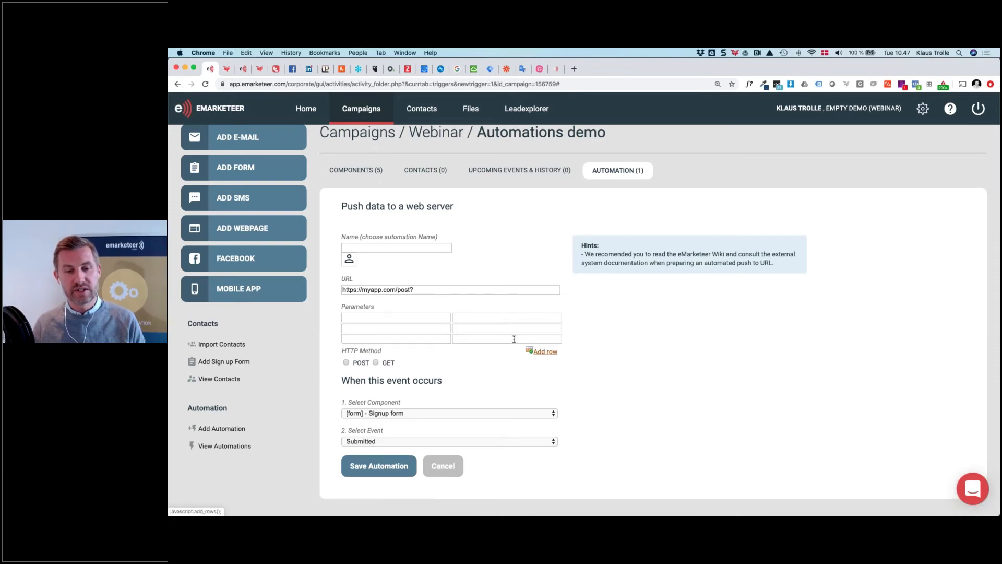
left_click(427, 316)
type("First")
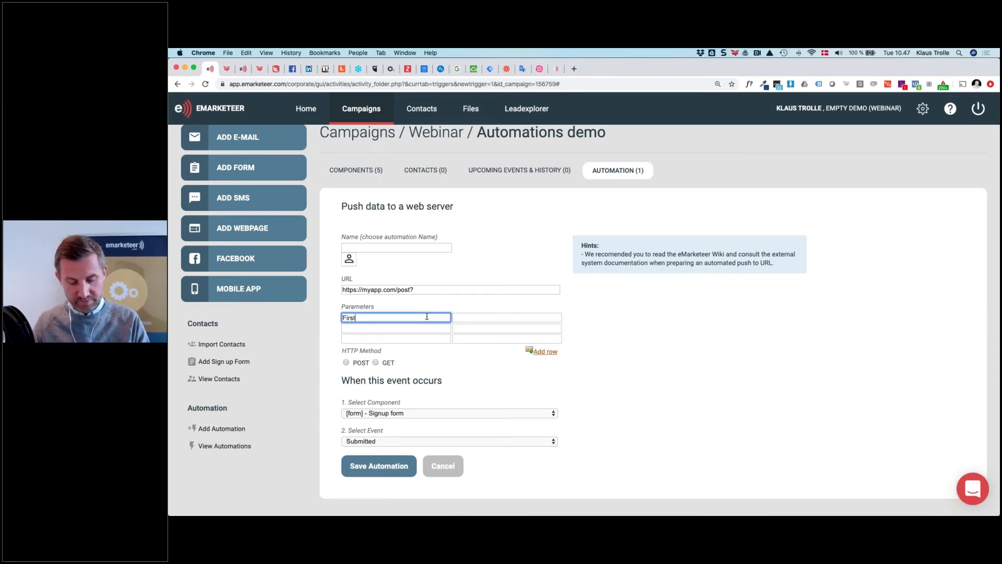
type(" name")
key("BackSpace")
key("BackSpace")
key("BackSpace")
key("BackSpace")
key("BackSpace")
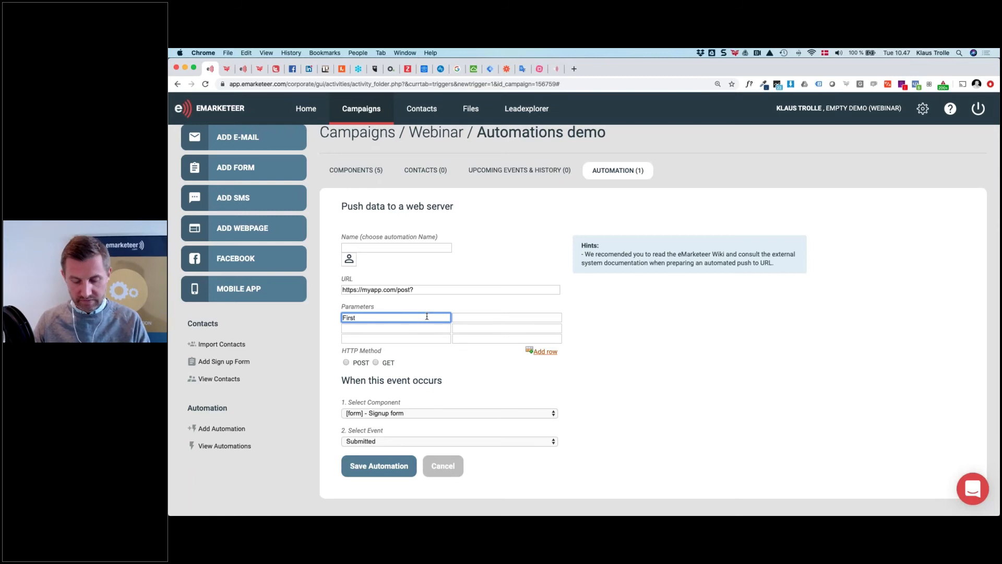
key("BackSpace")
key("BackSpace")
key("BackSpace")
key("BackSpace")
key("BackSpace")
type("first_")
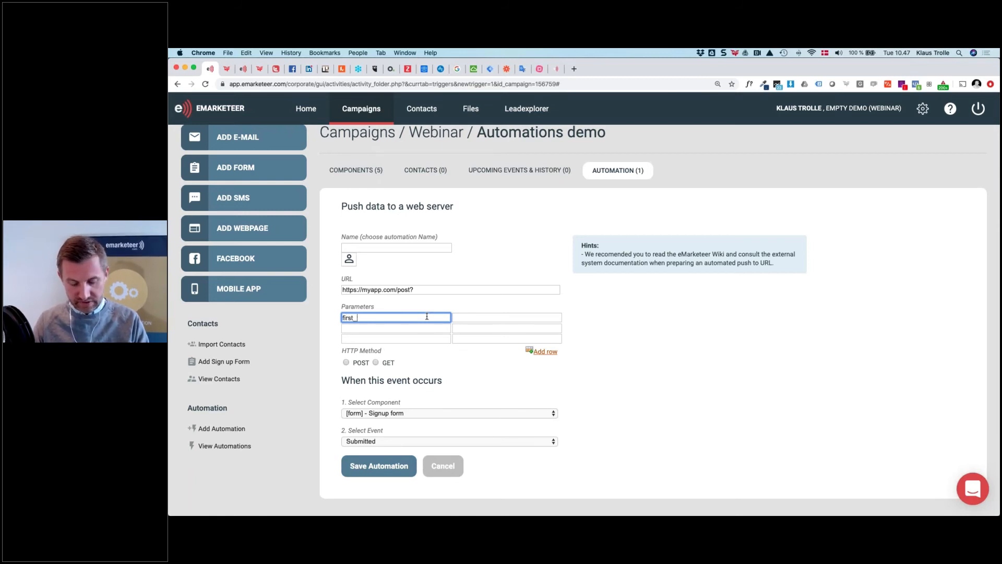
type("name")
key("Tab")
key("Tab")
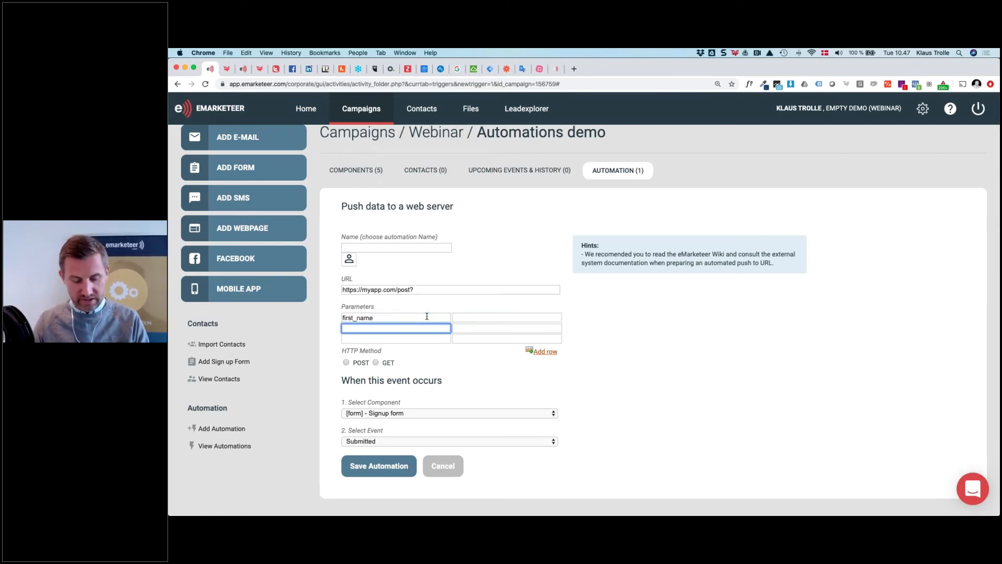
type("last_name")
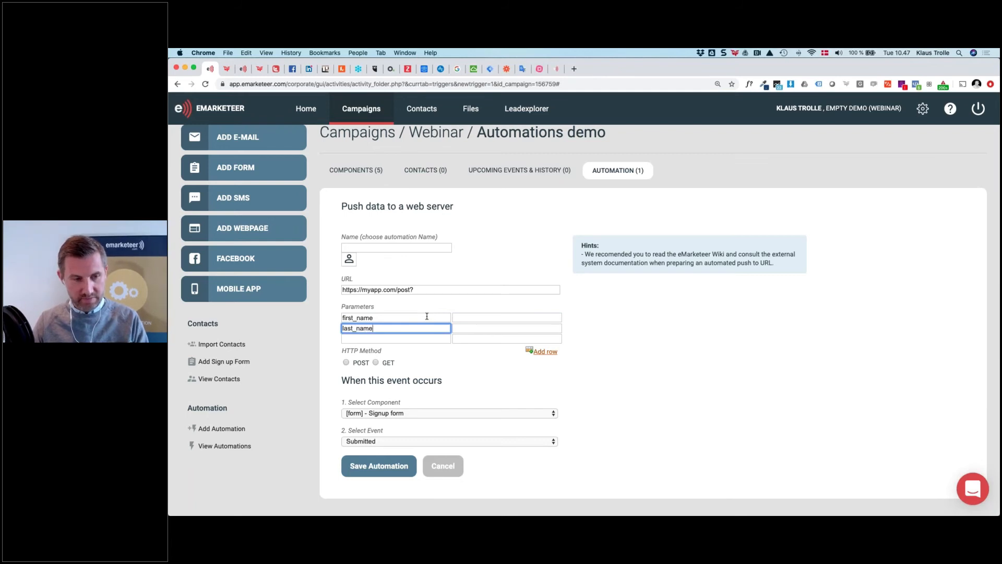
key("Tab")
key("Tab")
type("email")
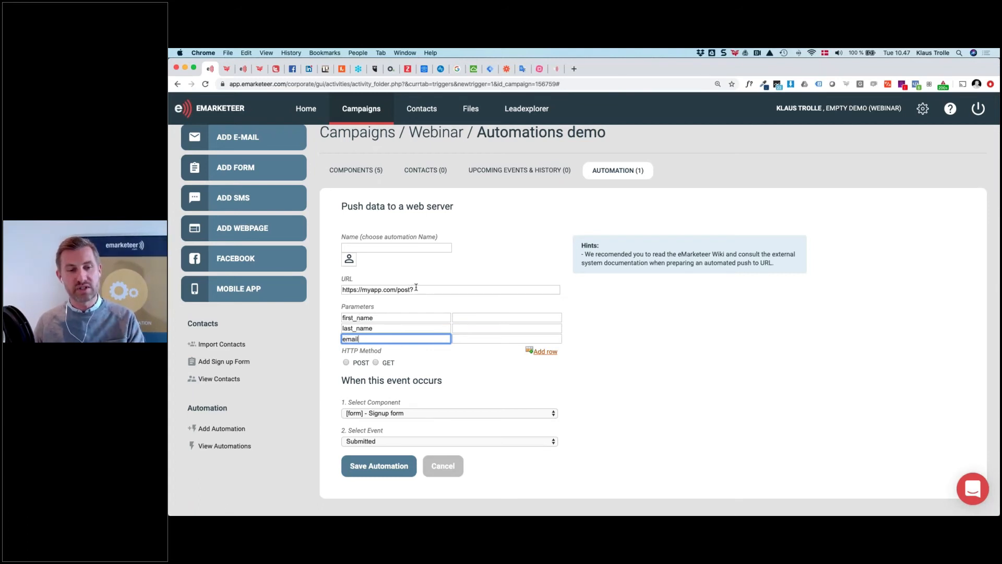
left_click(468, 317)
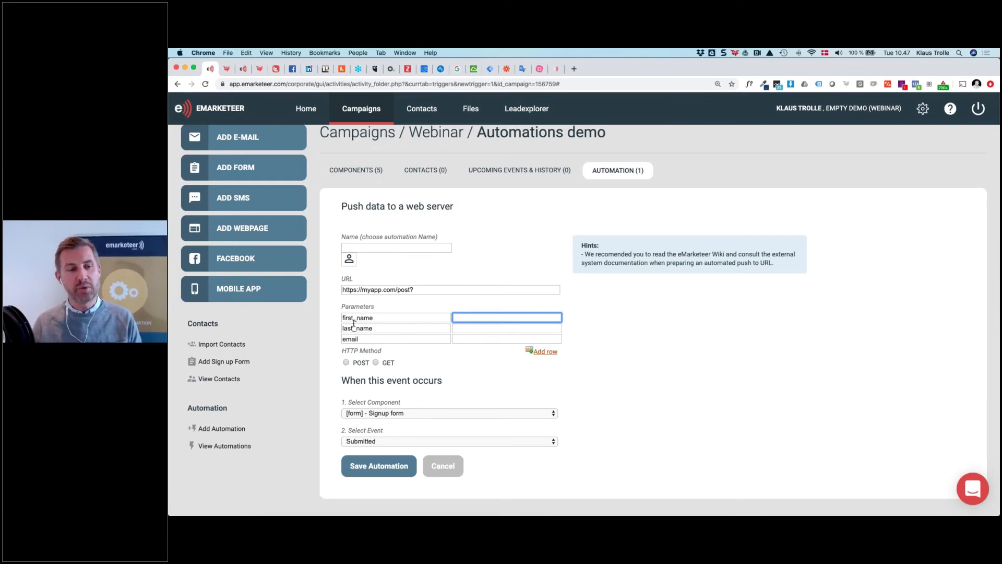
Set the parameter values to the contact's FirstName, LastName and E-mail Address tags
left_click(349, 260)
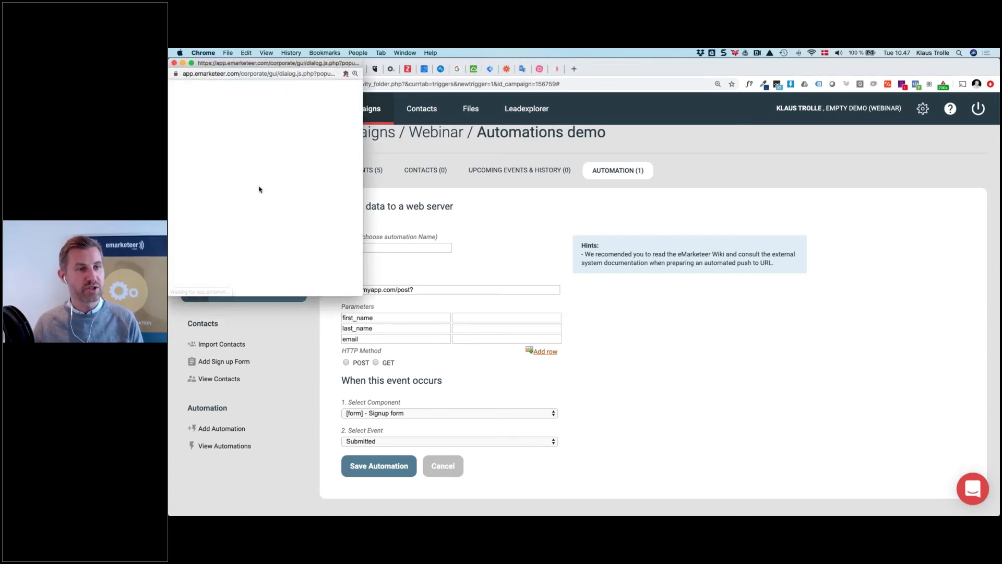
left_click(214, 130)
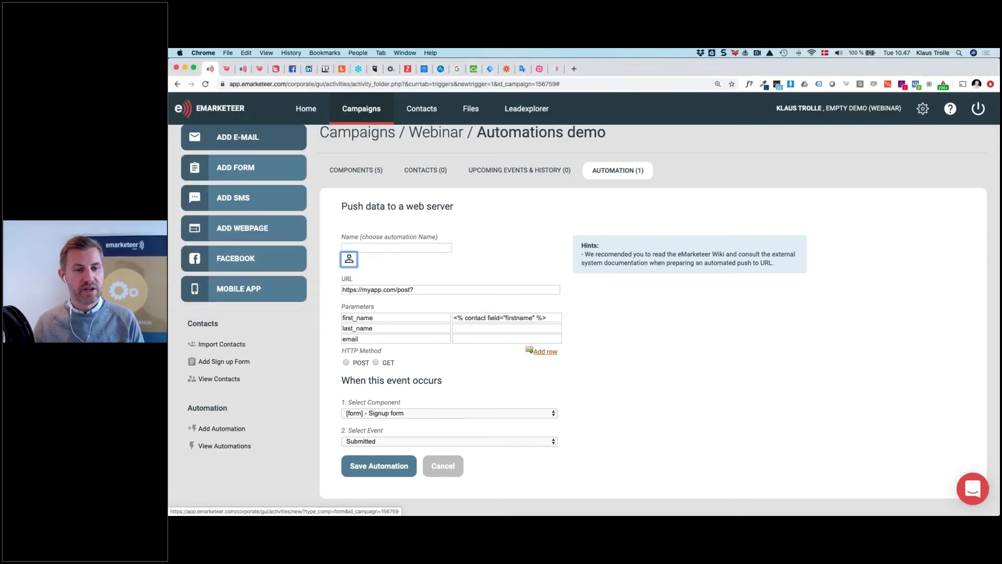
left_click(468, 327)
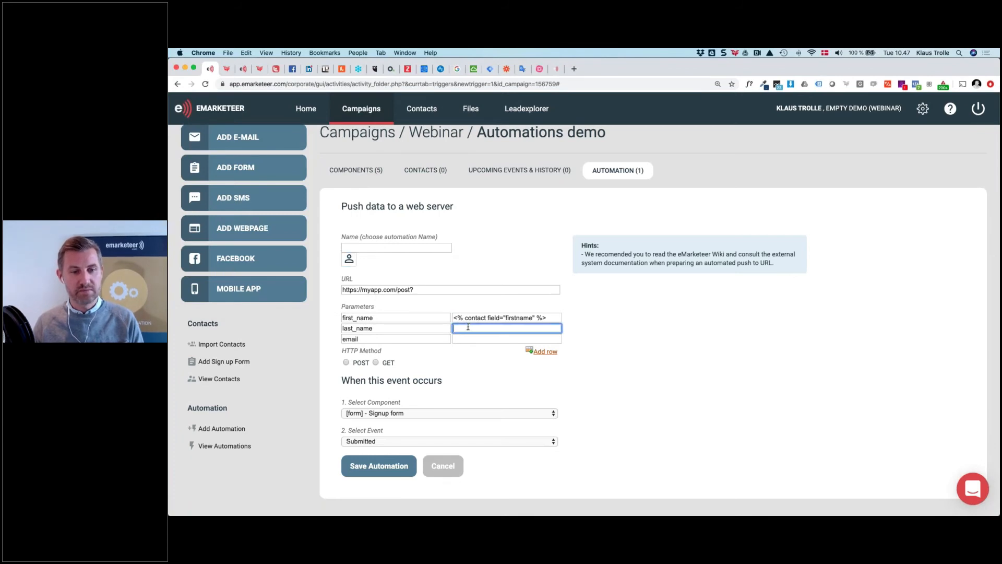
left_click(349, 259)
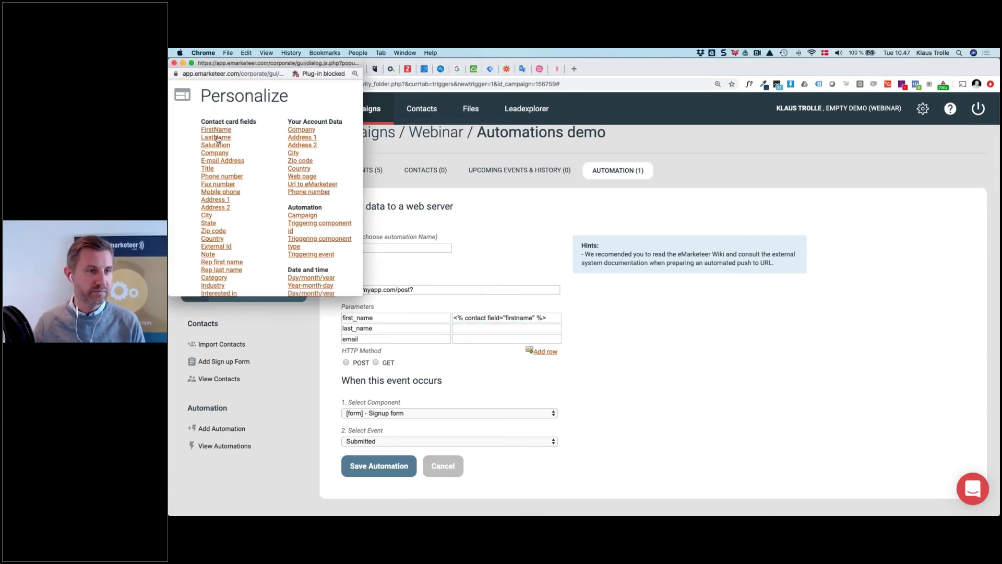
left_click(216, 137)
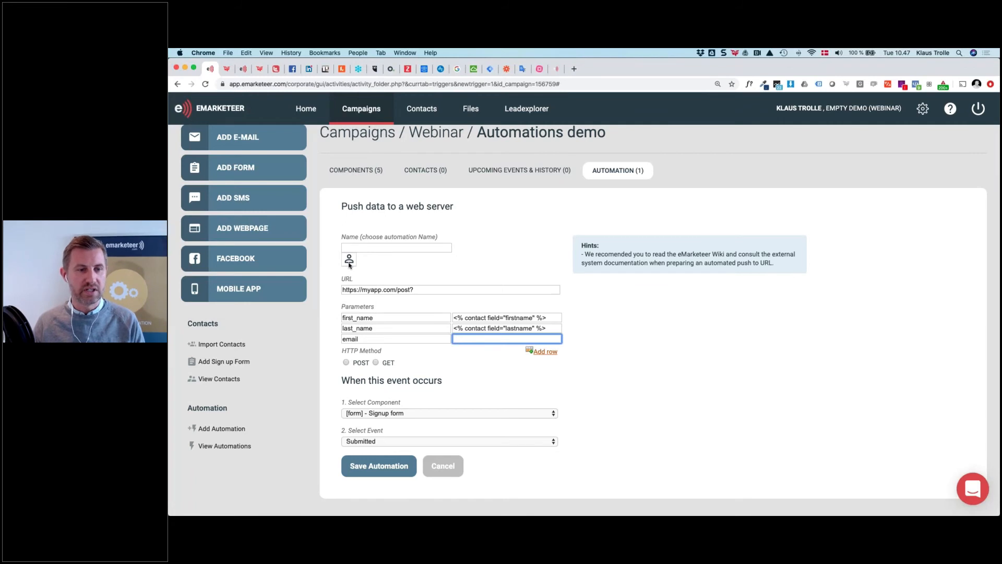
left_click(349, 263)
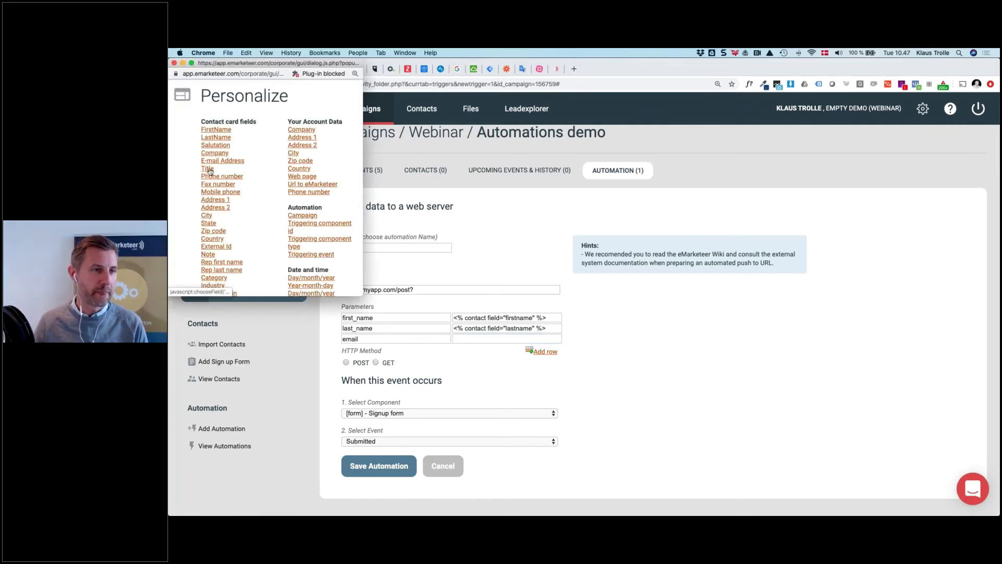
left_click(210, 161)
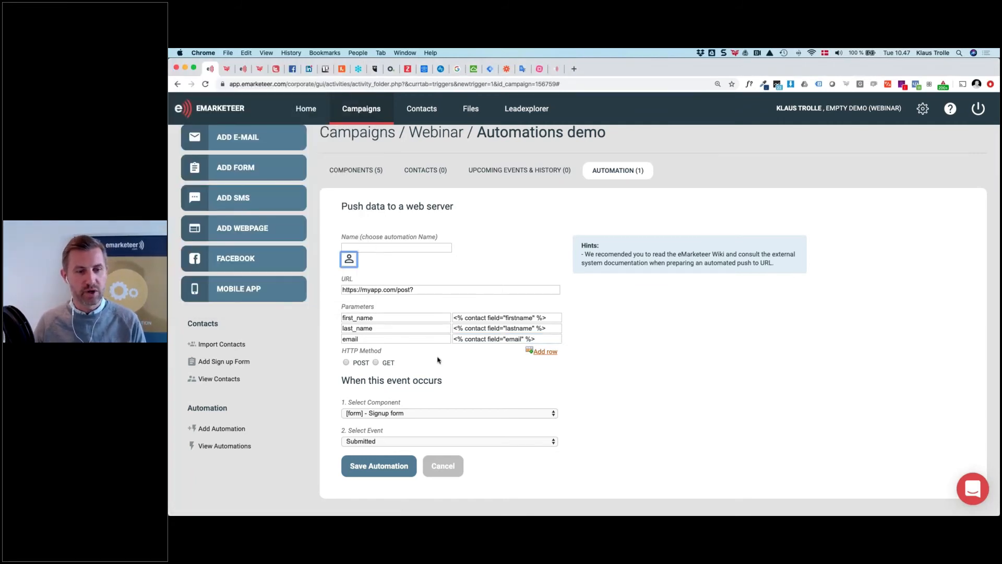
Select the POST method, then cancel the push-to-URL automation without saving
left_click(347, 363)
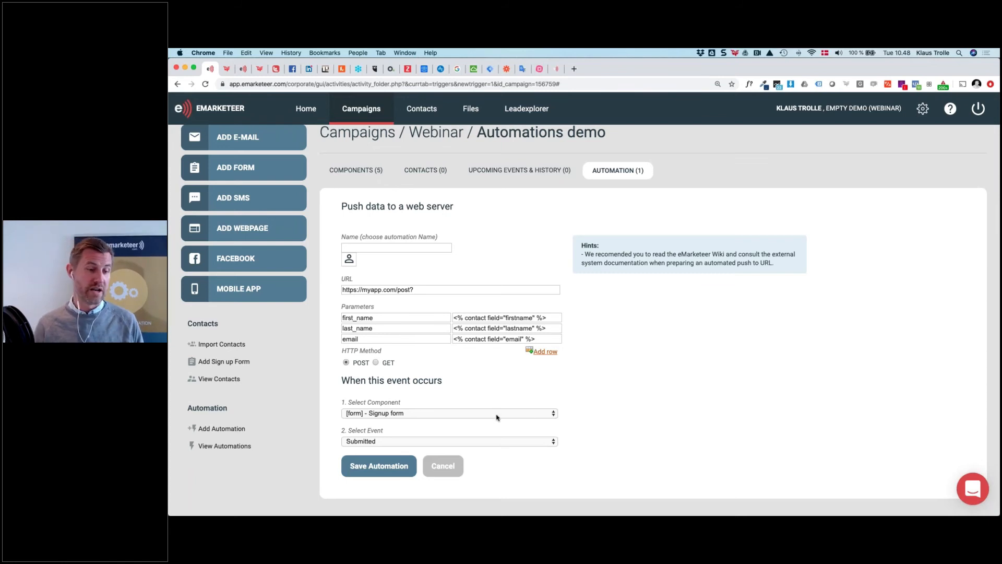
left_click(440, 468)
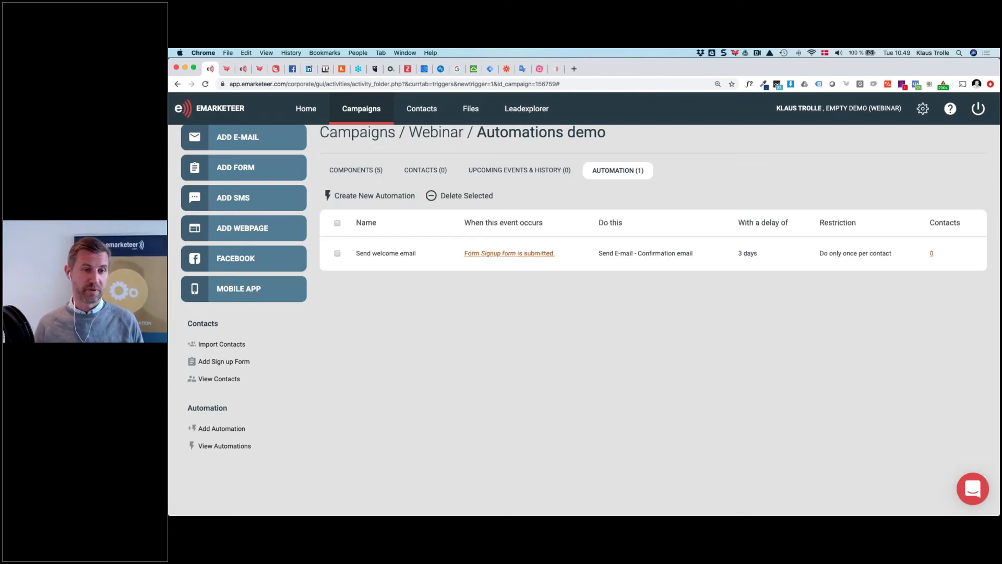
Reset the page zoom and look through the list of automation actions
left_click(226, 428)
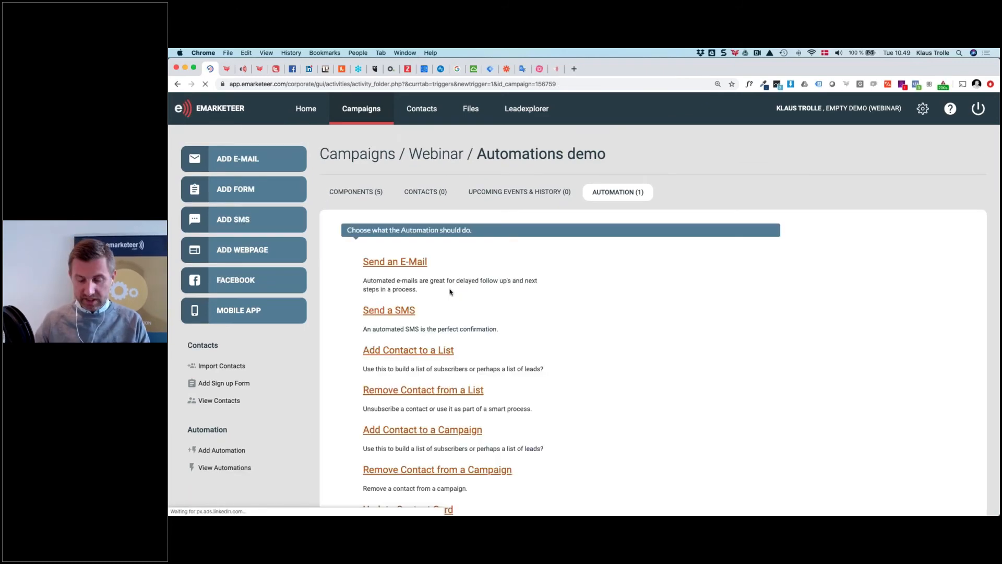
key("super+minus")
scroll(451, 292, "down", 2)
scroll(451, 293, "down", 3)
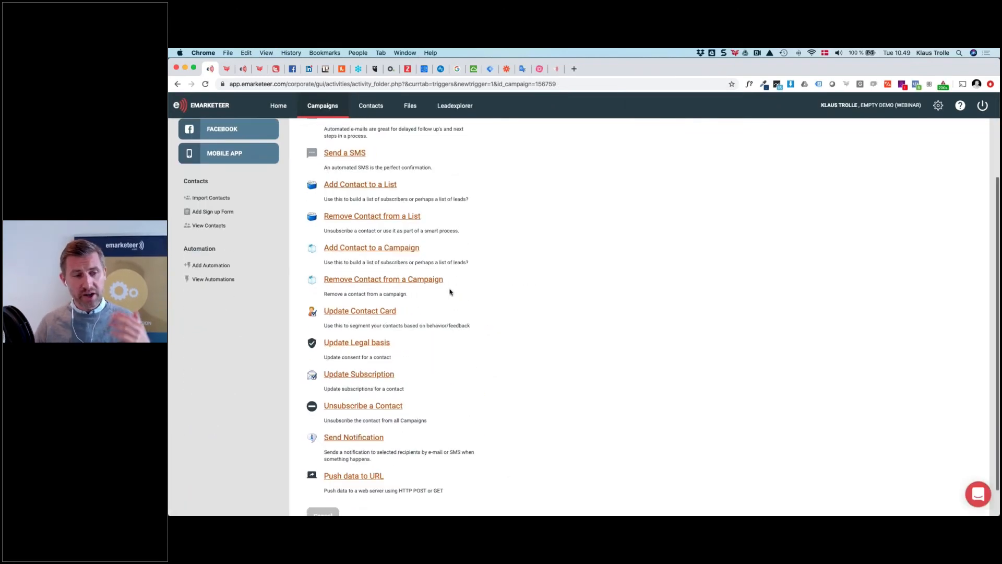
scroll(450, 291, "up", 1)
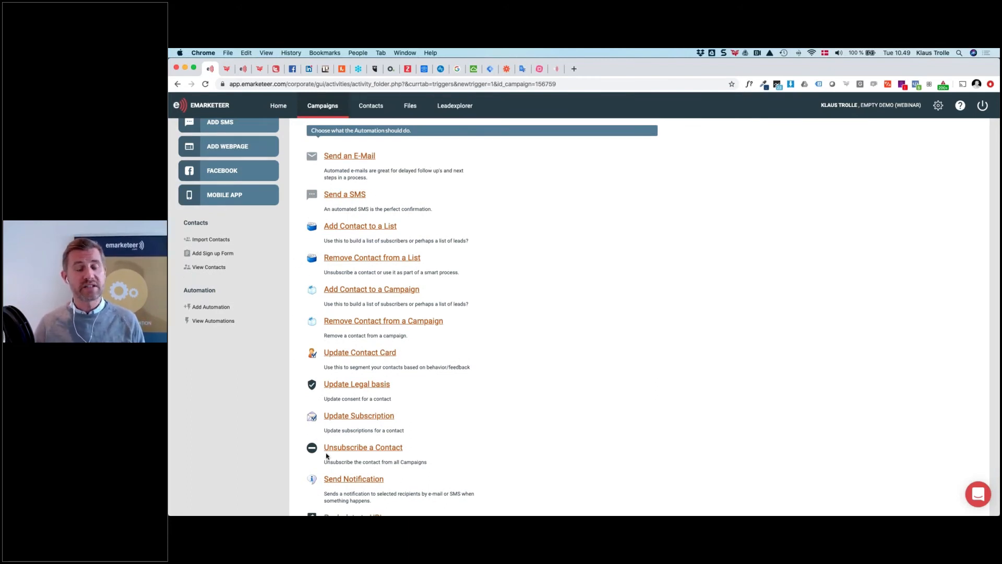
scroll(348, 472, "up", 3)
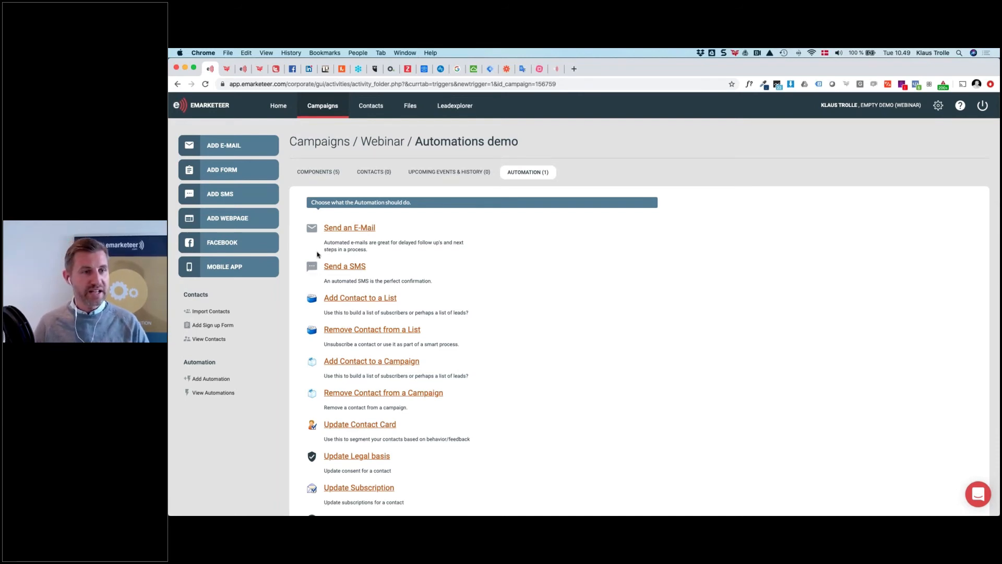
Open the Welcome flow campaign, then show PowerPoint's enlarged notification e-mail slide
left_click(322, 109)
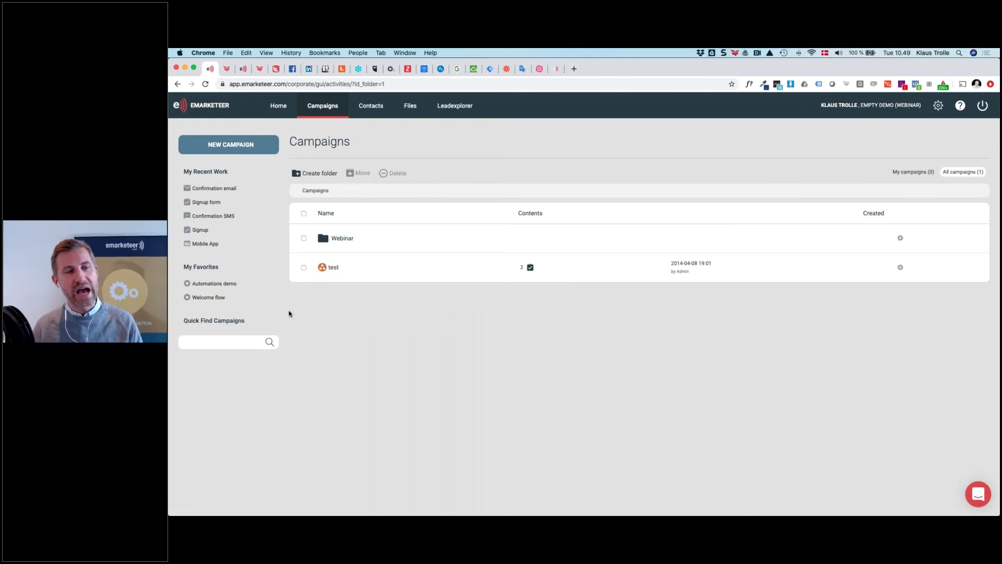
left_click(219, 298)
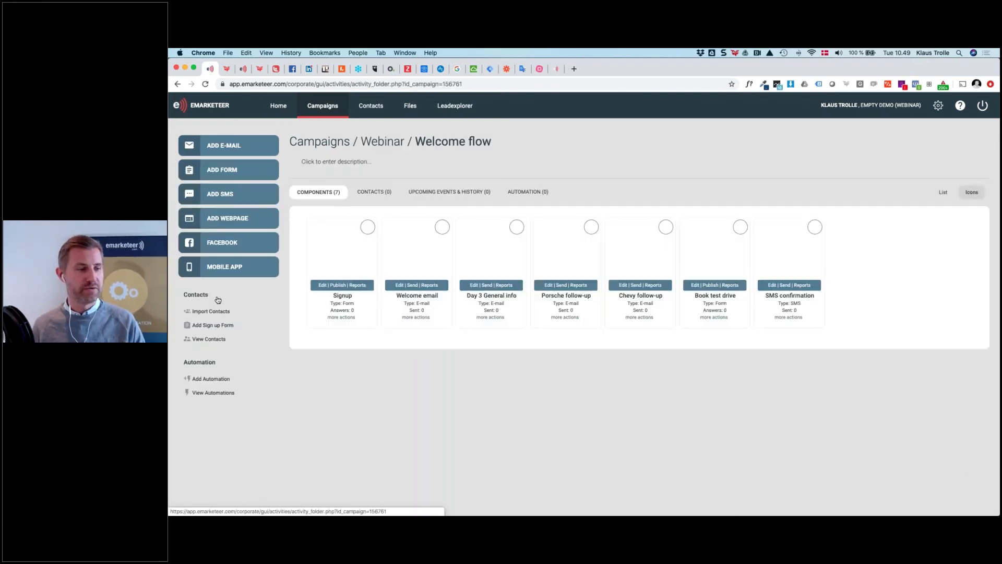
key("super+Tab")
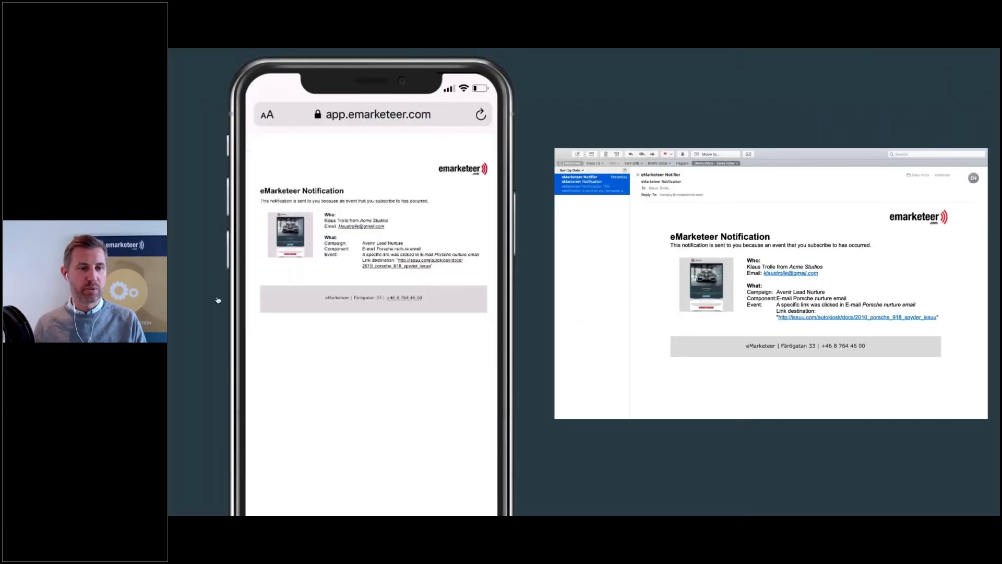
key("Right")
key("Right")
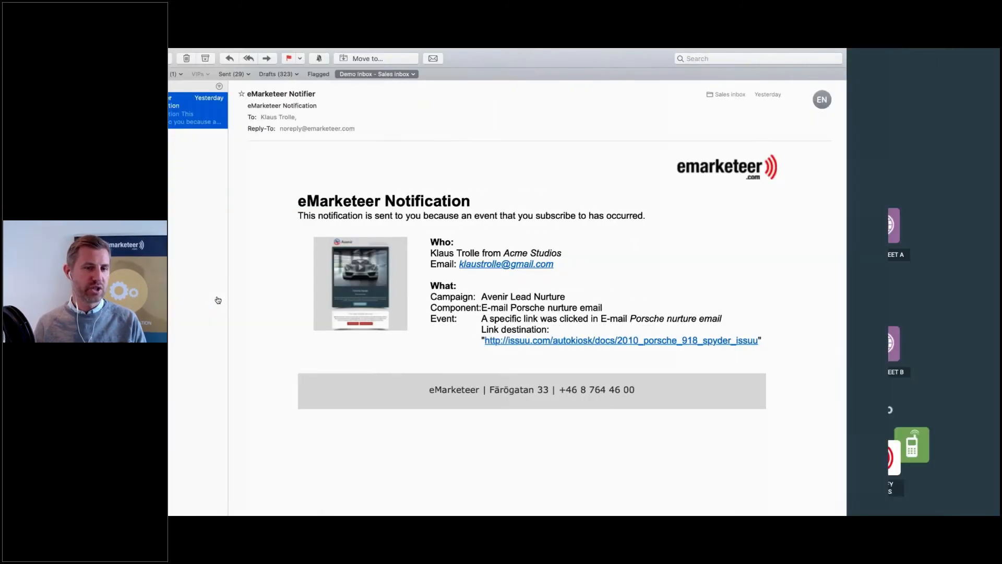
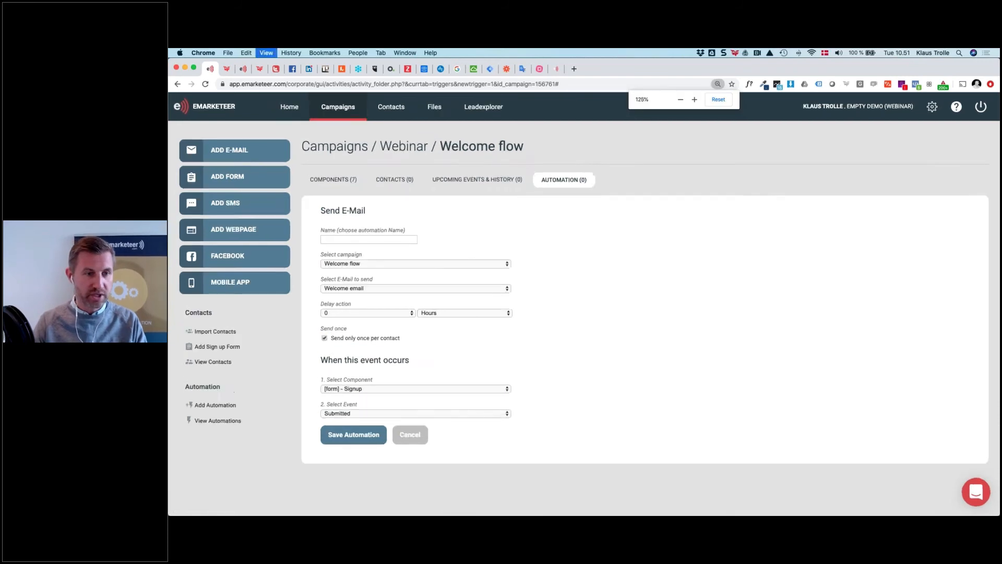
Name the automation Welcome, keep [form] - Signup as the trigger, and save it
scroll(590, 313, "down", 3)
left_click(446, 202)
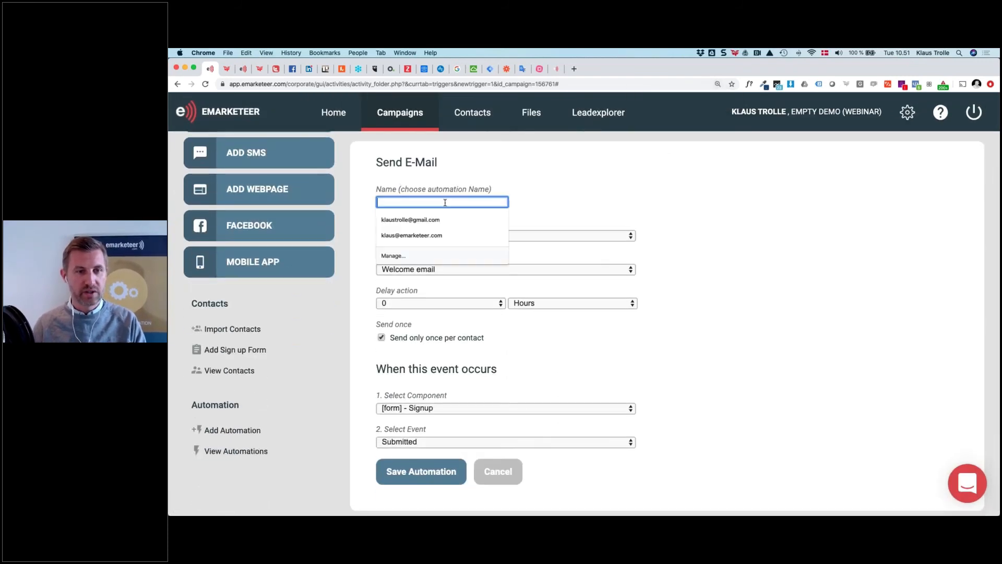
type("Welcome")
key("Tab")
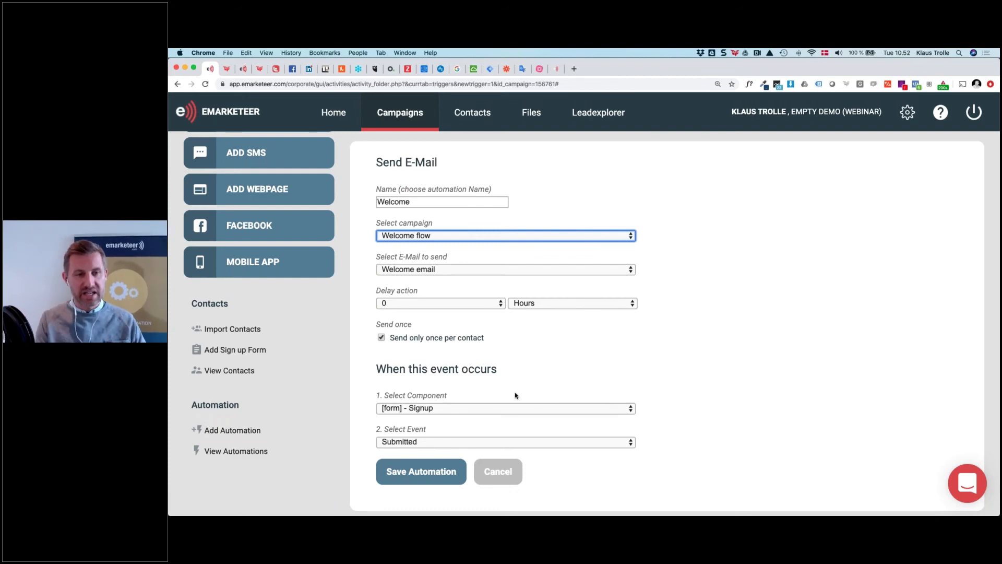
scroll(519, 364, "down", 1)
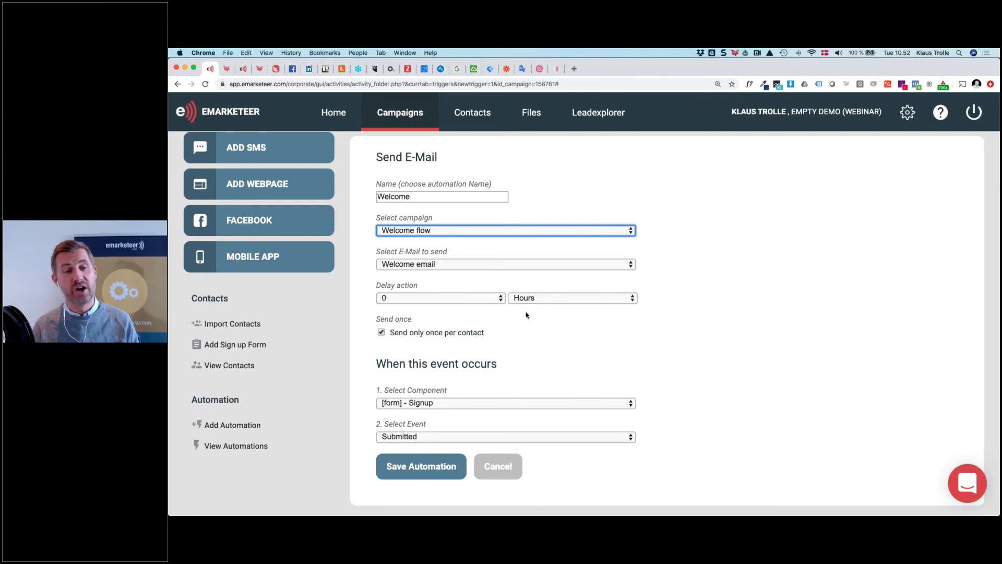
left_click(447, 404)
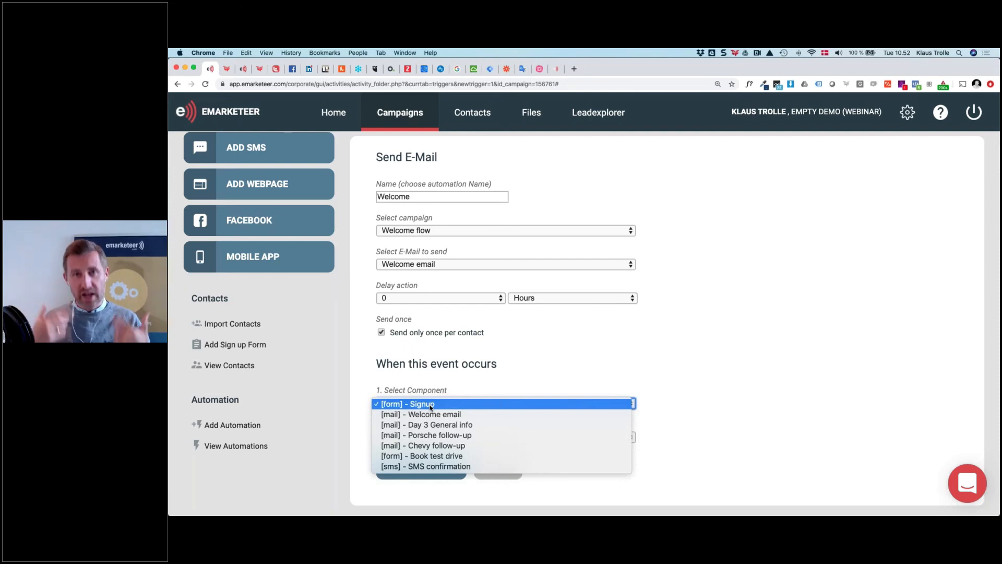
left_click(490, 377)
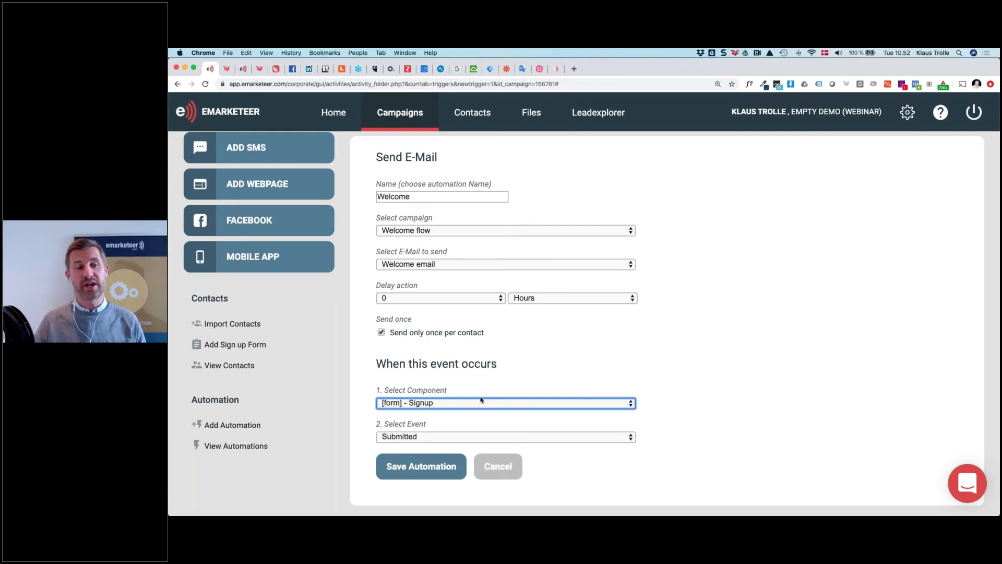
scroll(481, 400, "up", 1)
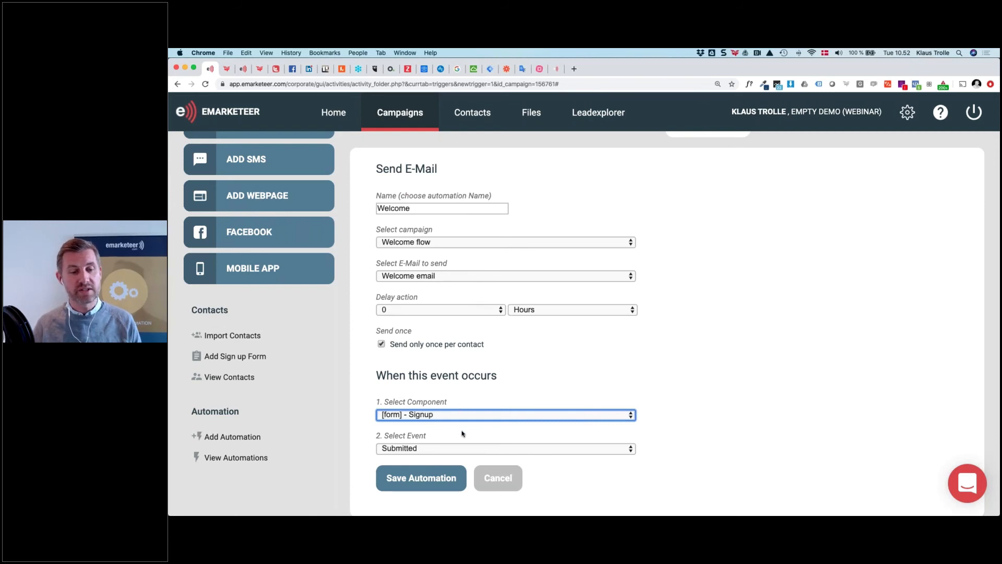
left_click(436, 485)
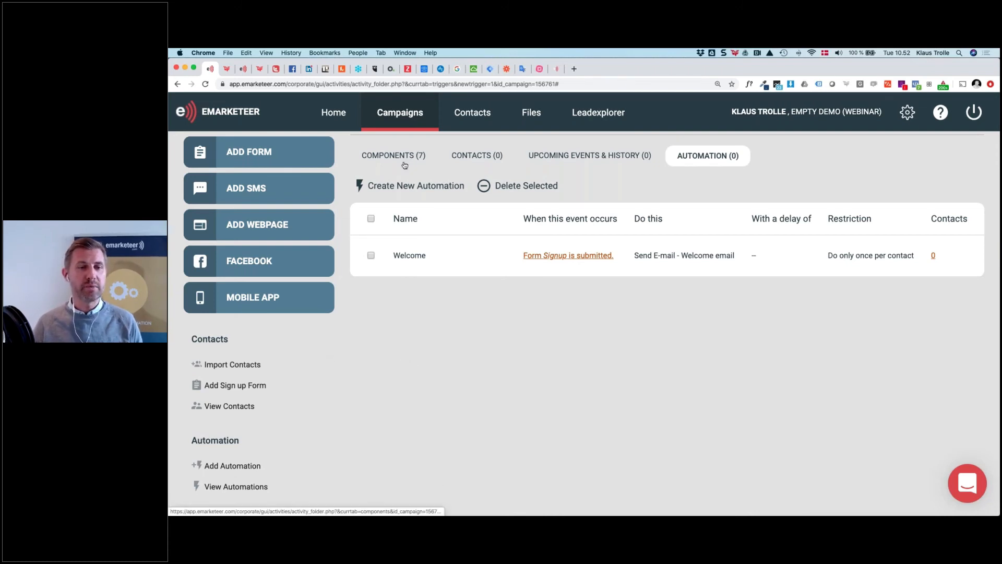
Create an Add Contact to a List automation named 'Industry news list' targeting List: Industry news
left_click(409, 186)
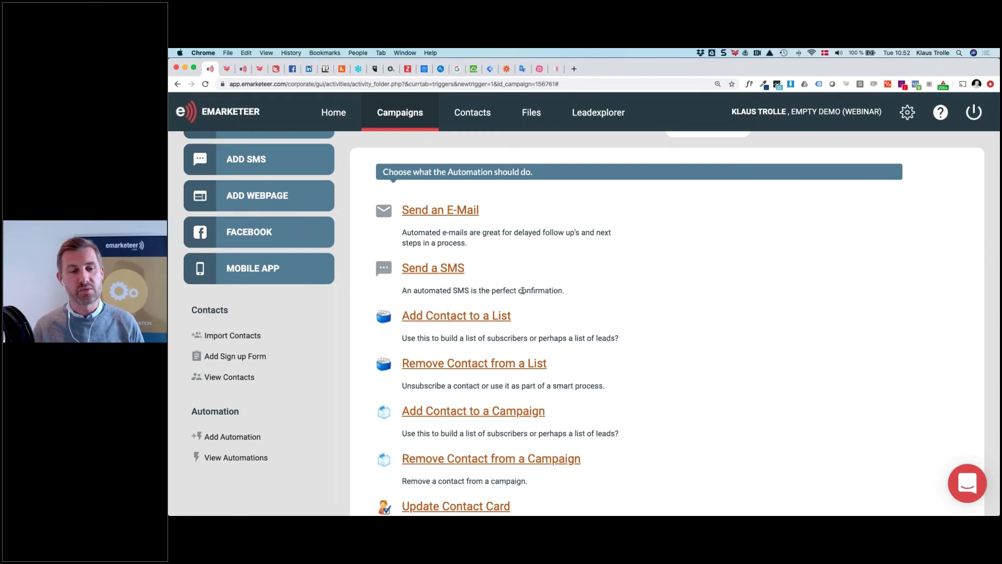
scroll(522, 290, "down", 7)
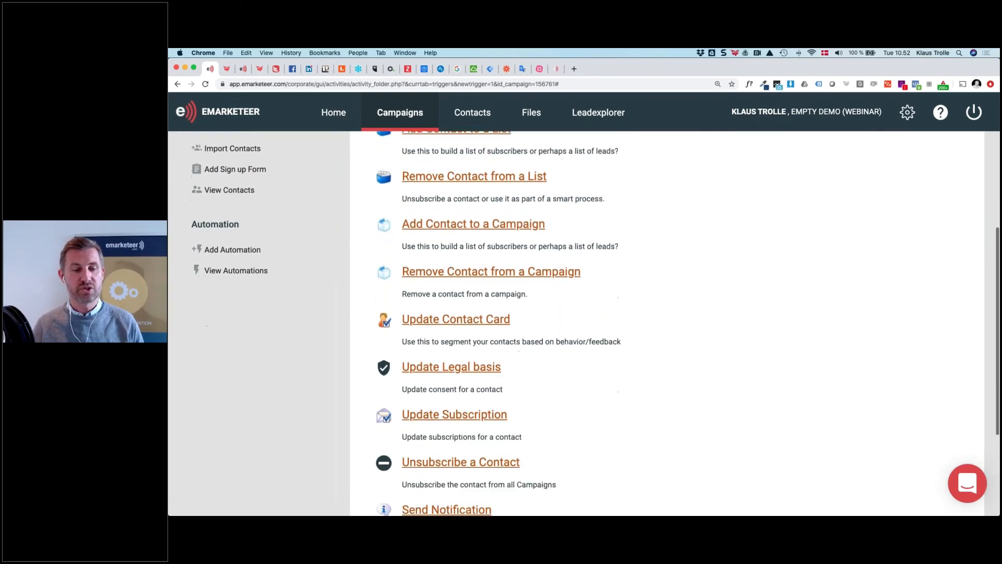
scroll(448, 193, "up", 2)
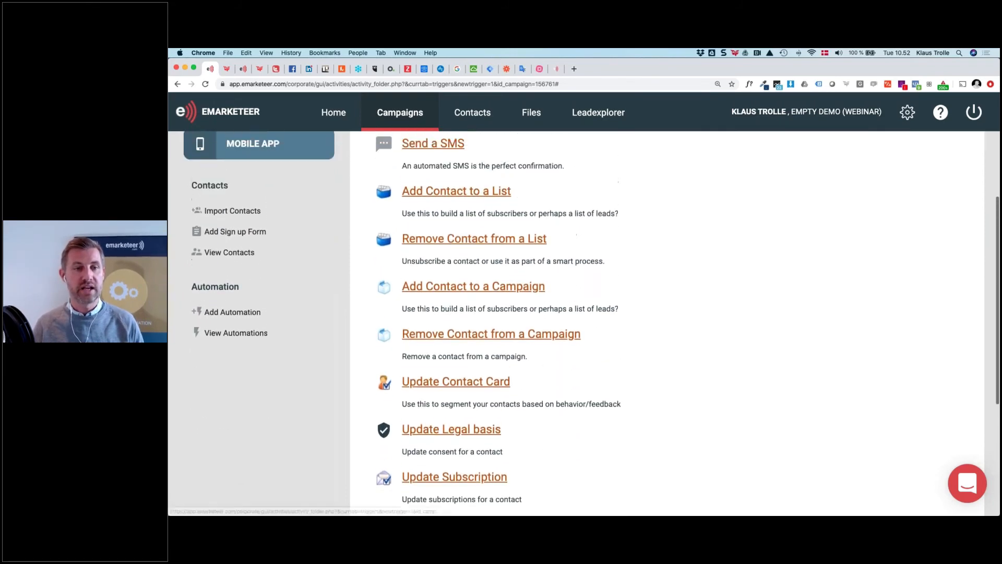
left_click(447, 193)
left_click(447, 294)
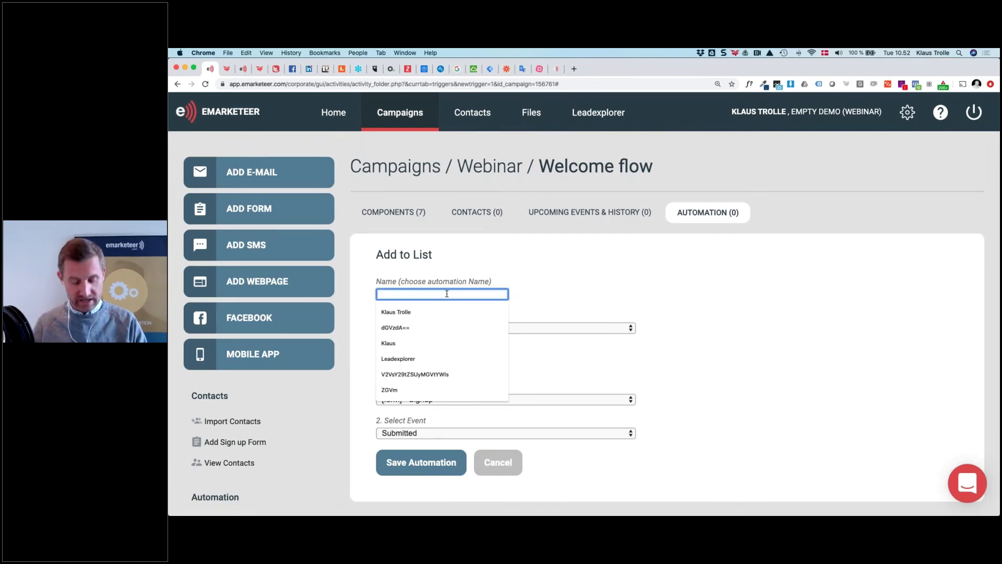
type("Indus")
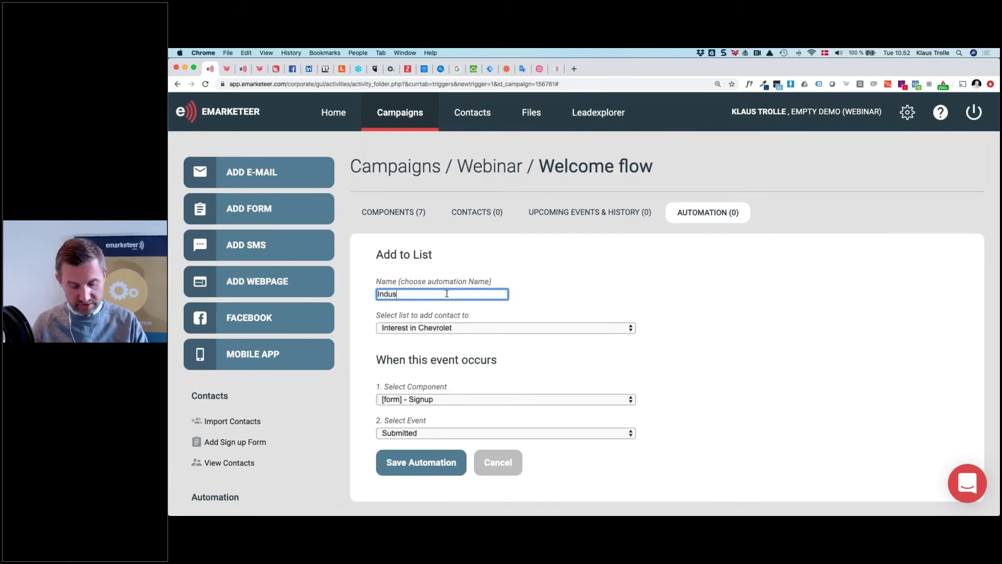
type("try news list")
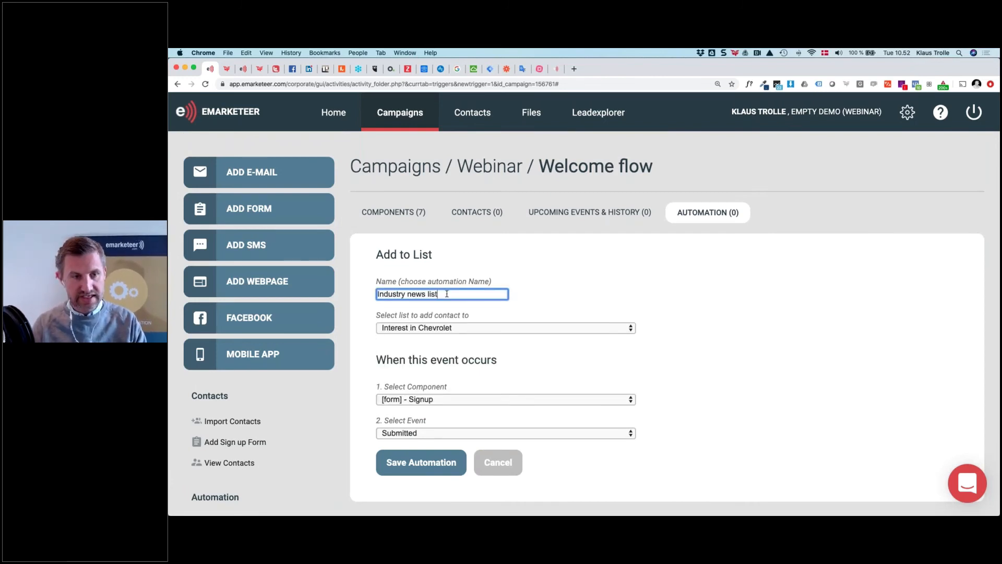
left_click(462, 328)
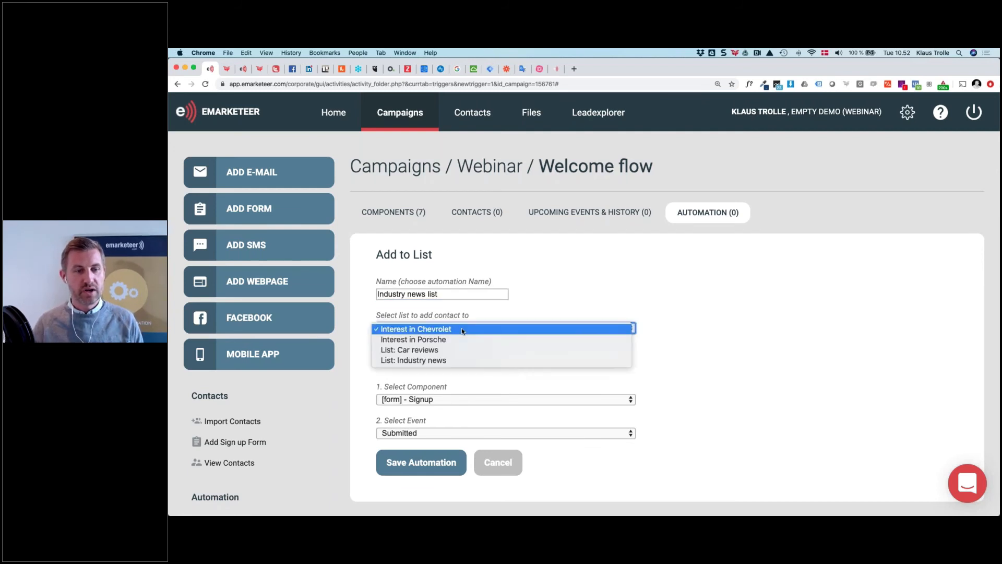
left_click(448, 361)
Trigger it on the Specific interests? answer Industry news and save the automation
scroll(424, 369, "down", 1)
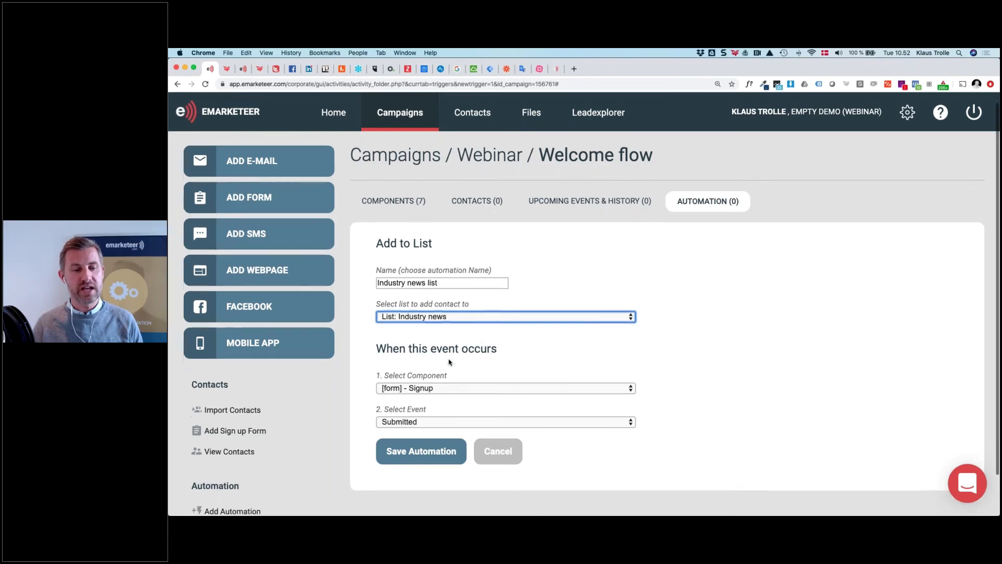
left_click(447, 402)
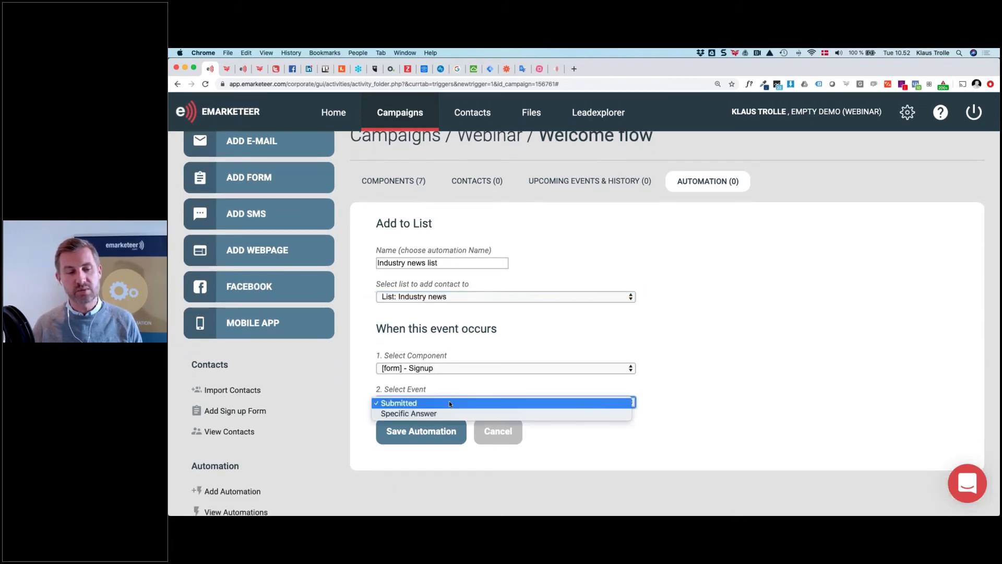
left_click(449, 413)
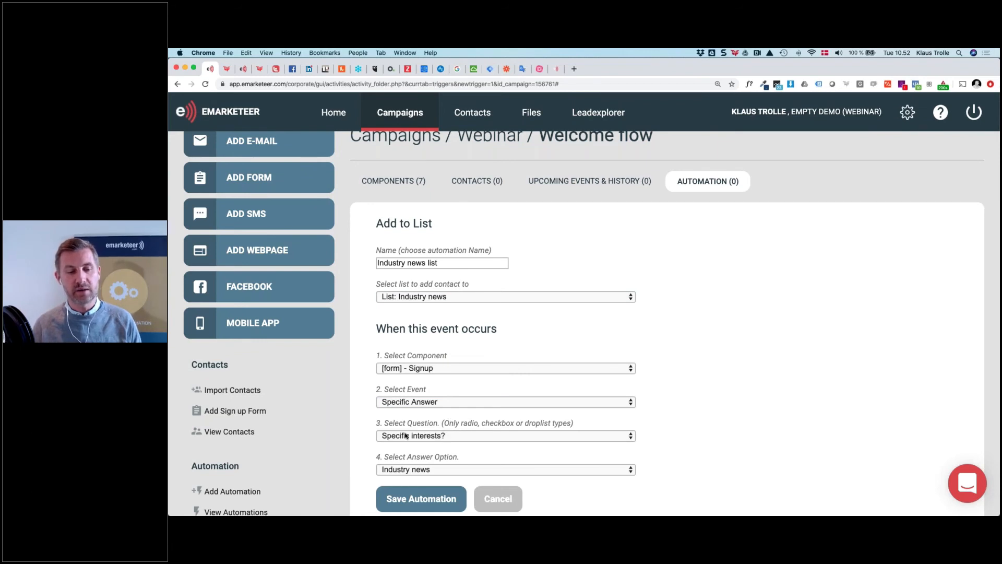
left_click(464, 435)
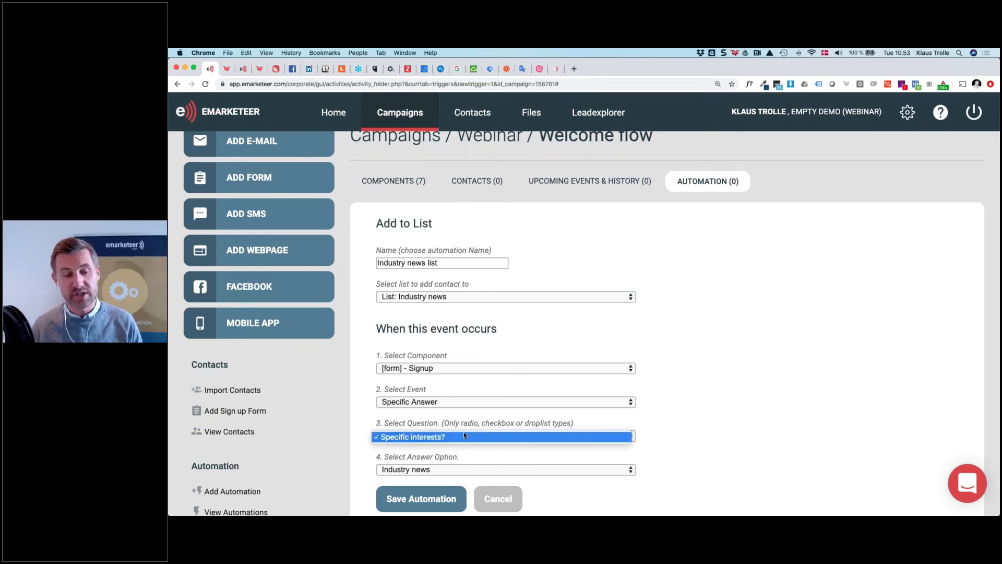
left_click(465, 435)
left_click(437, 470)
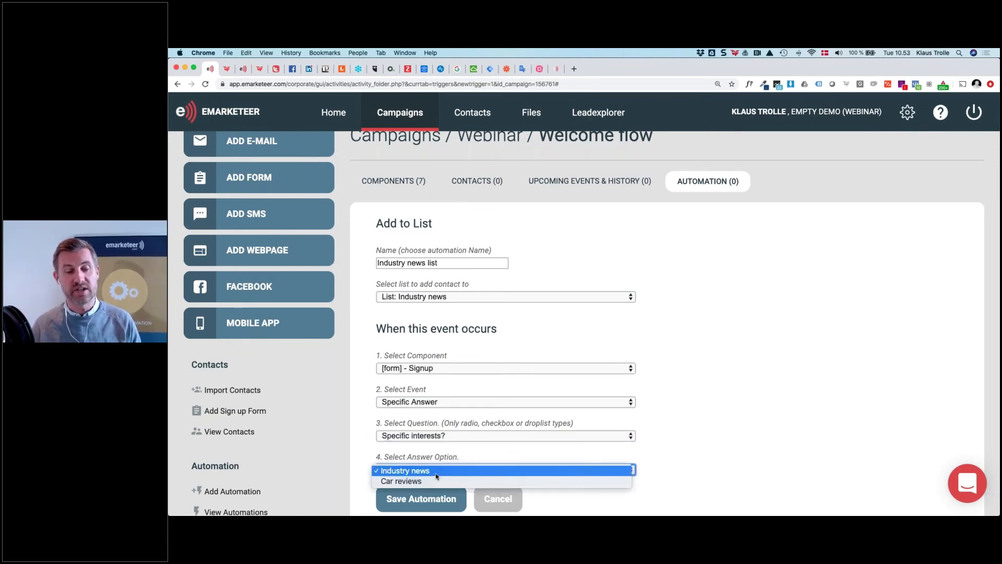
left_click(437, 471)
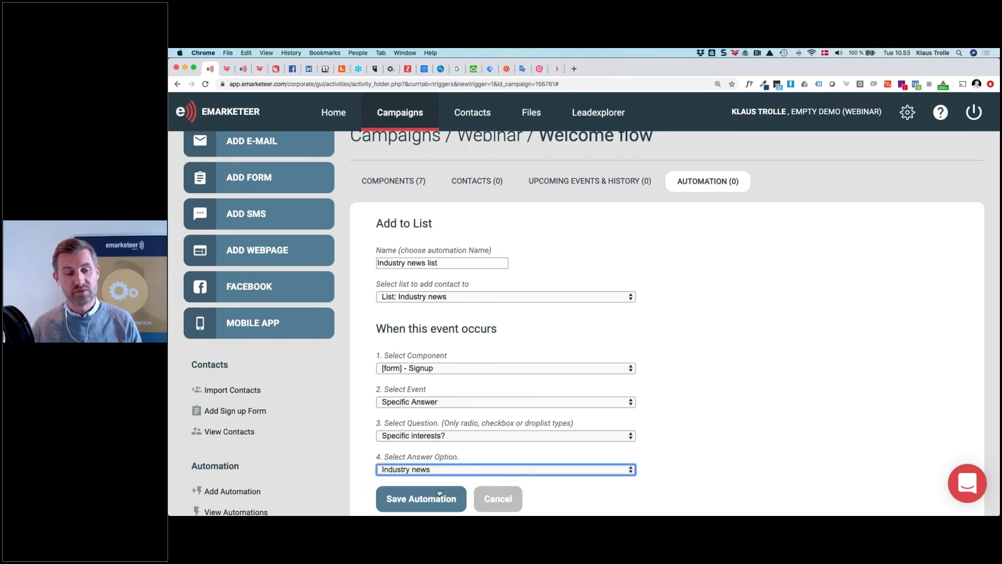
left_click(439, 497)
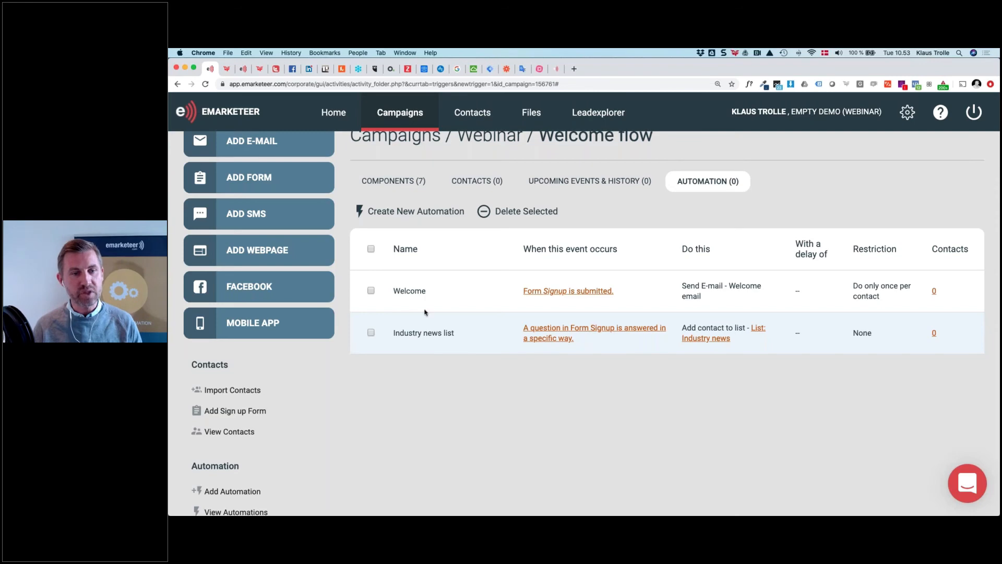
Create a Send E-Mail automation named 'Day 3 email' that sends Day 3 General info
left_click(408, 218)
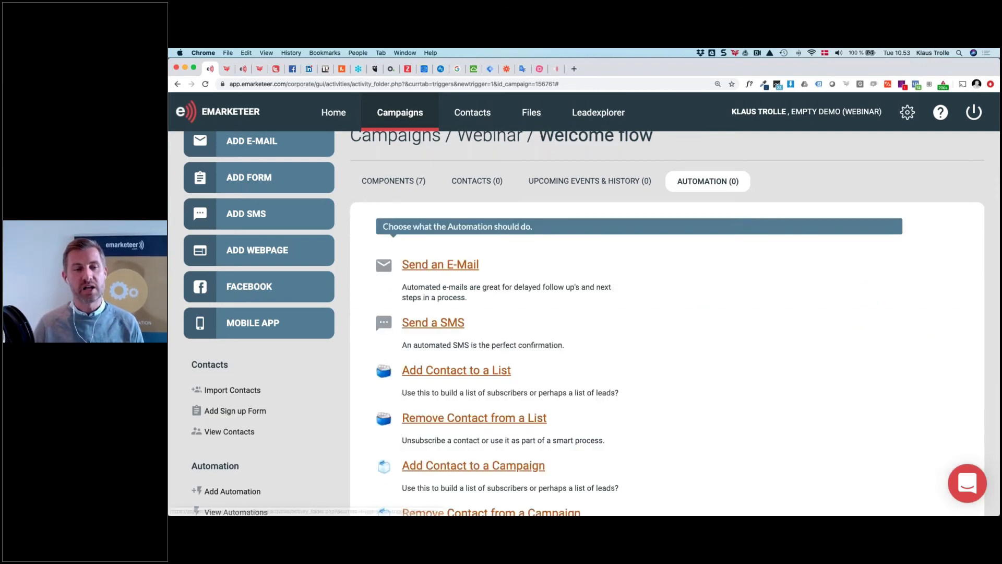
left_click(443, 266)
left_click(444, 294)
type("Day 3 email")
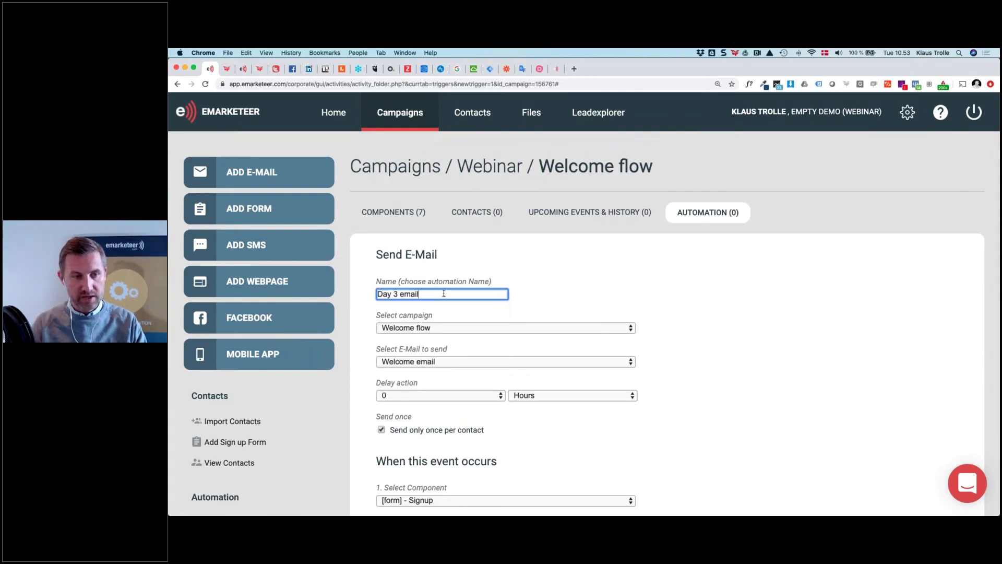
key("Tab")
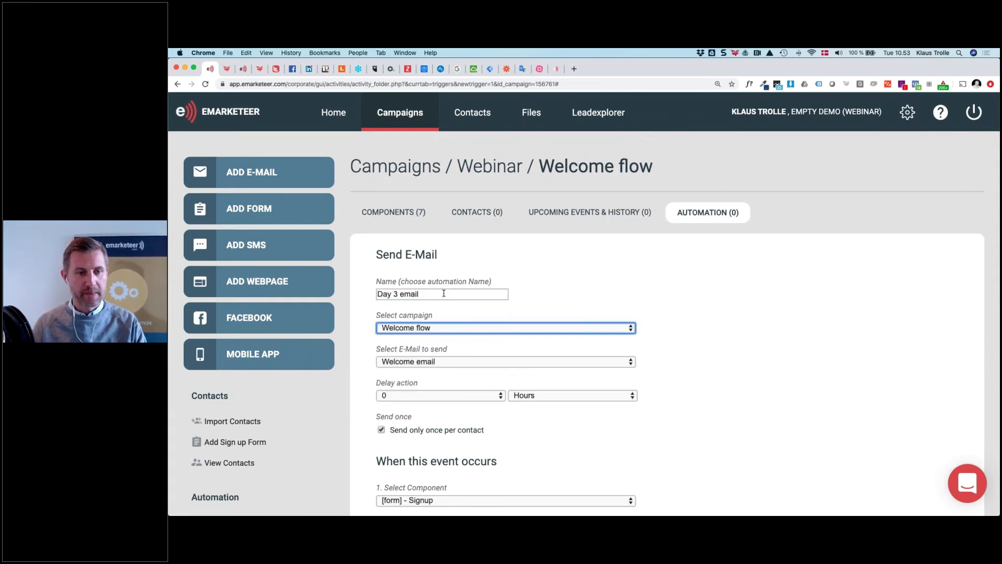
left_click(448, 361)
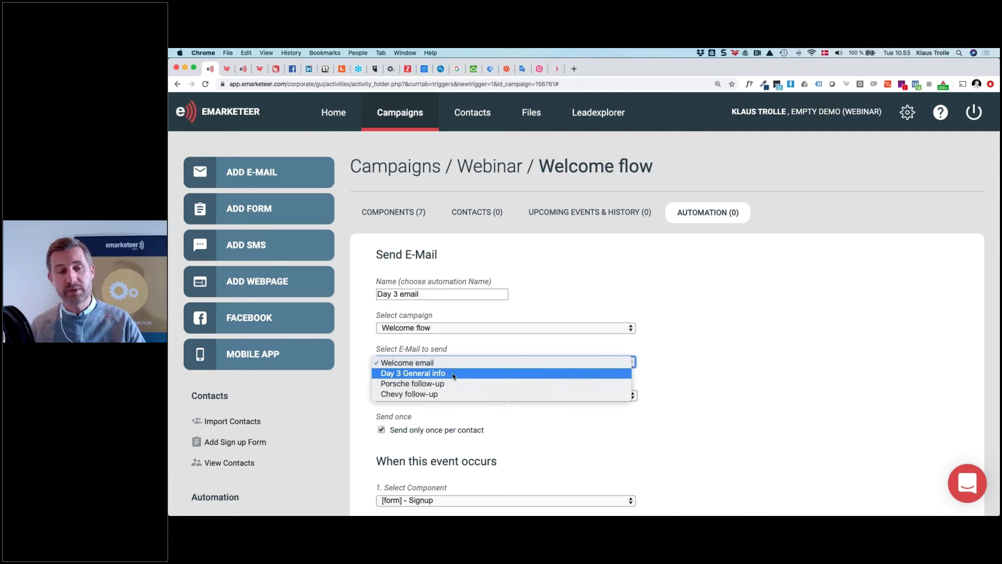
left_click(452, 373)
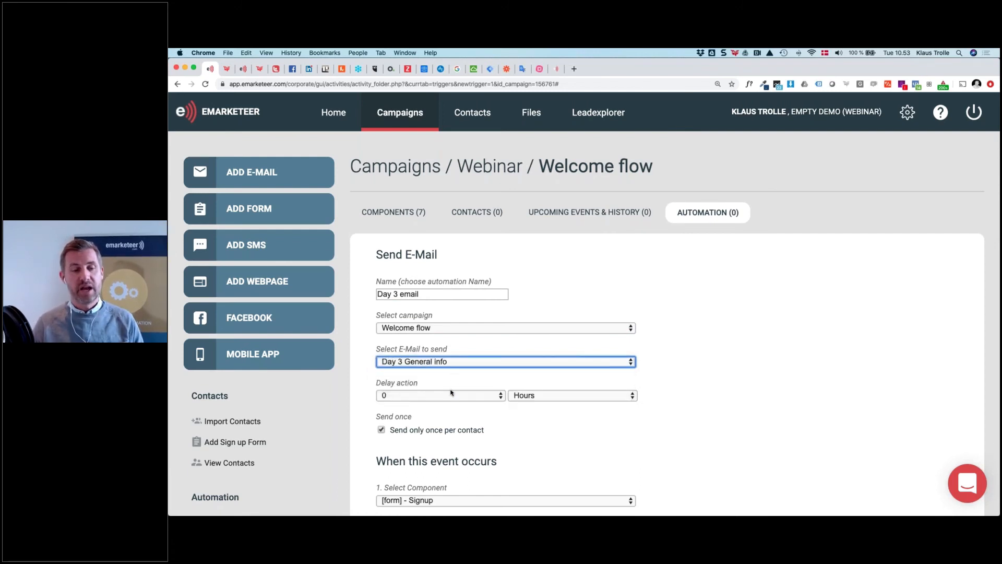
Set the send delay to 3 days and save the Day 3 email automation
left_click(452, 396)
left_click(458, 425)
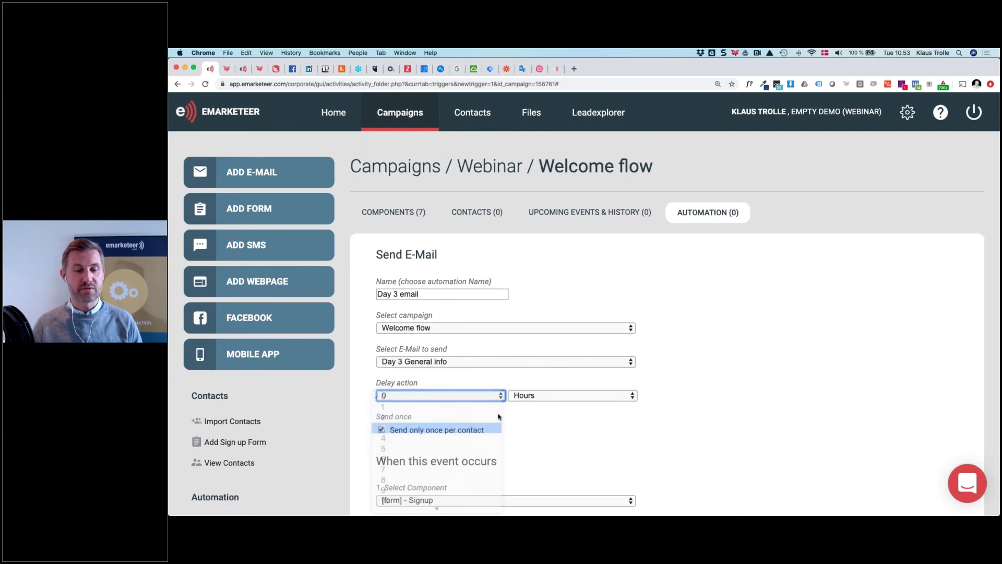
left_click(539, 400)
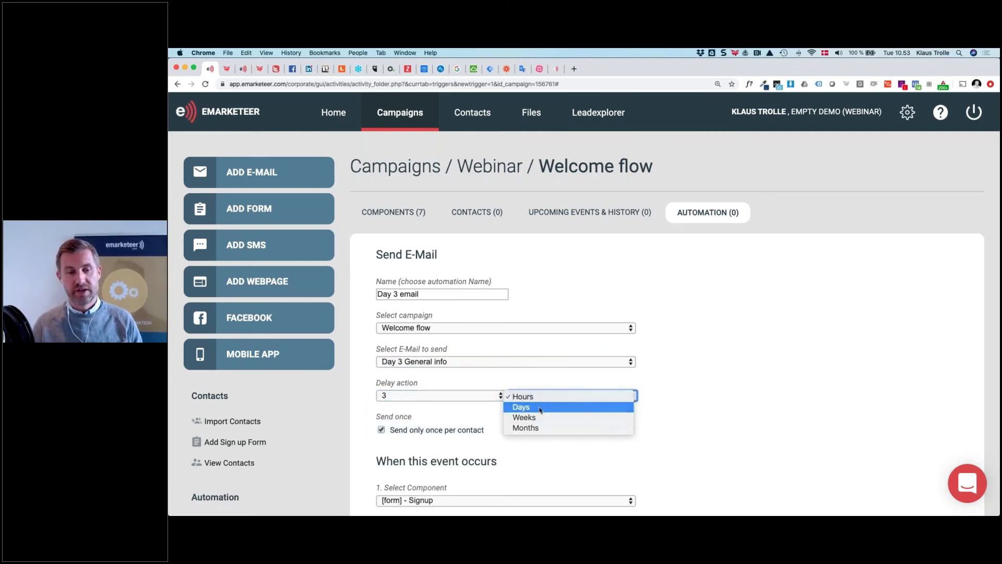
left_click(540, 407)
scroll(539, 409, "down", 2)
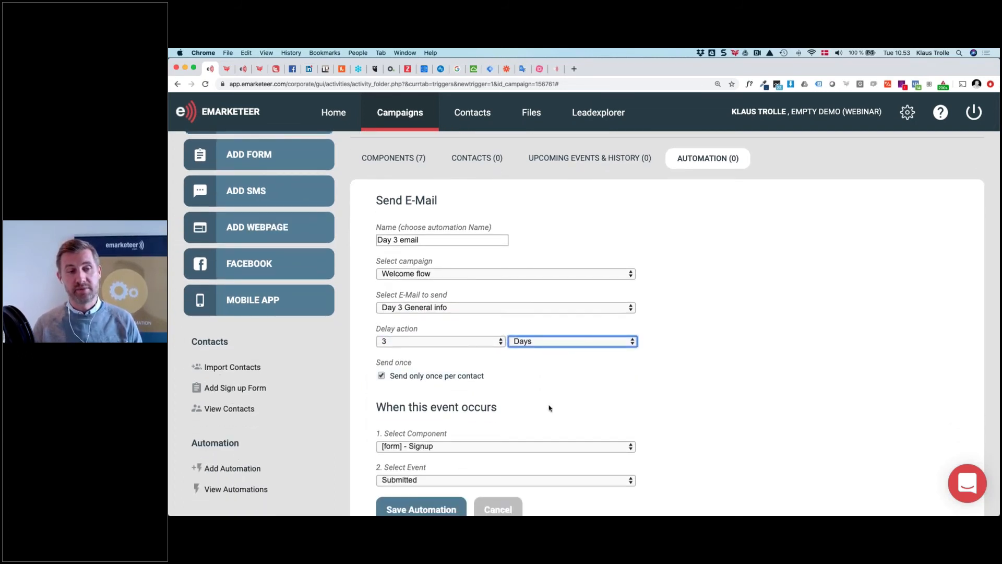
scroll(579, 394, "up", 1)
scroll(579, 394, "up", 3)
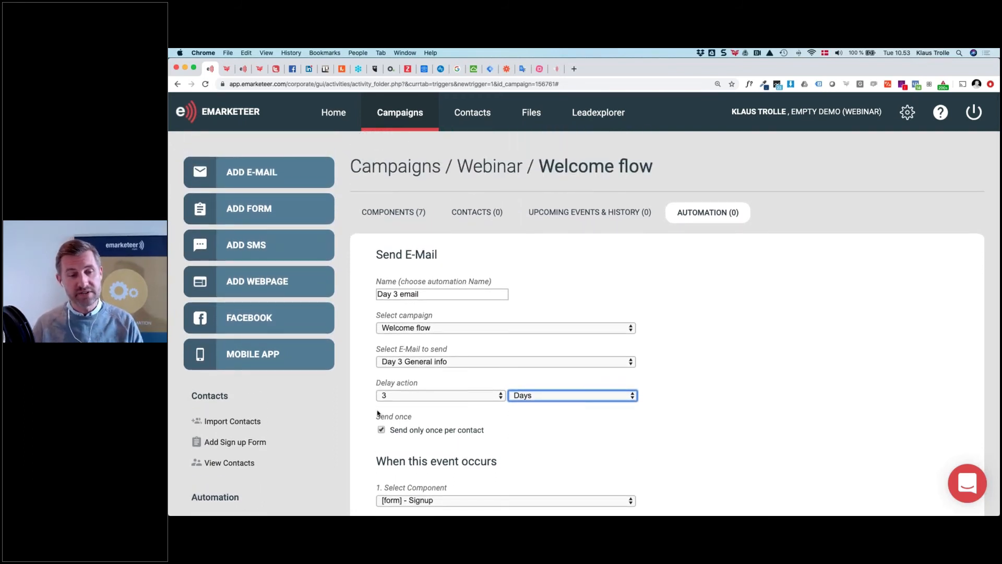
scroll(572, 417, "down", 5)
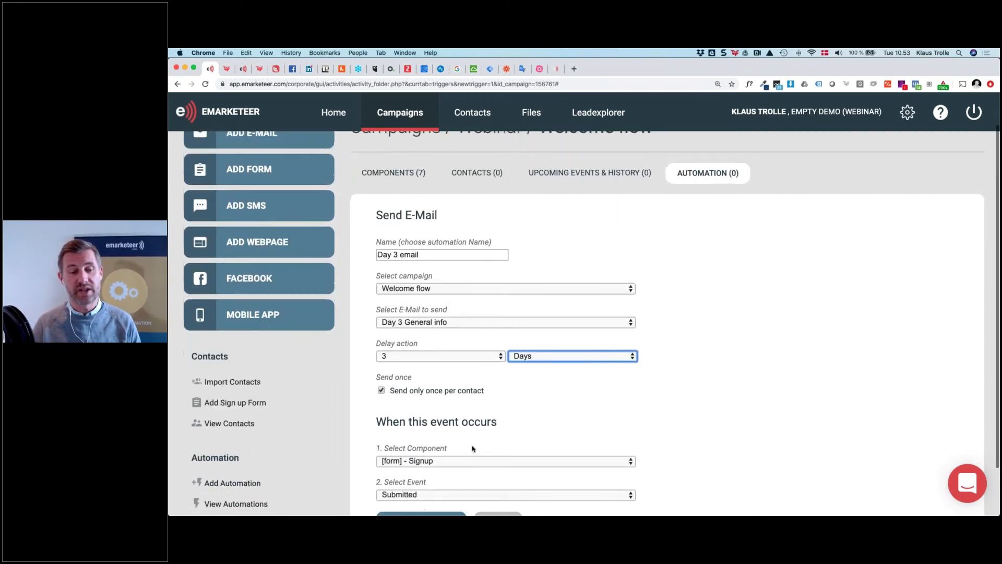
left_click(436, 490)
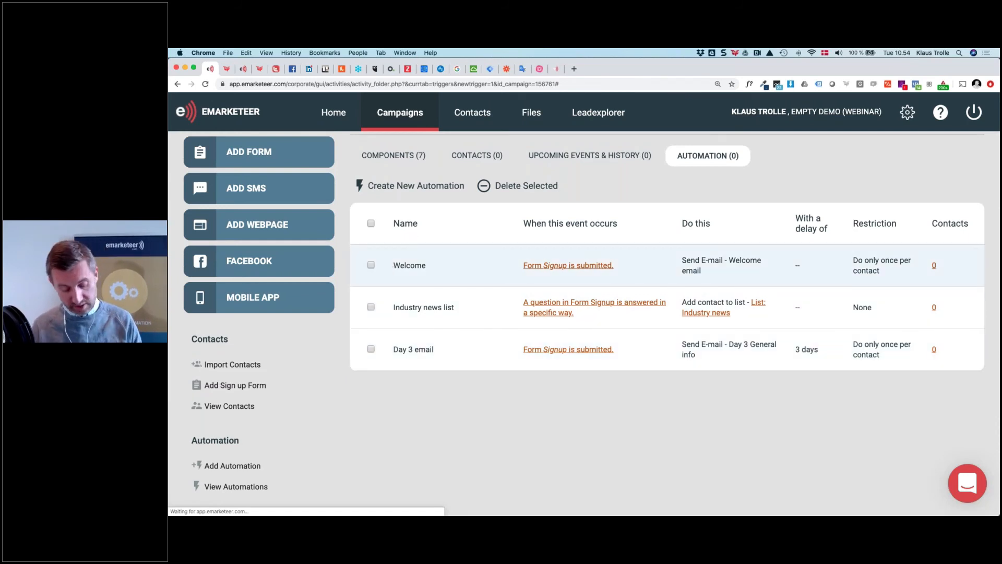
key("super+Tab")
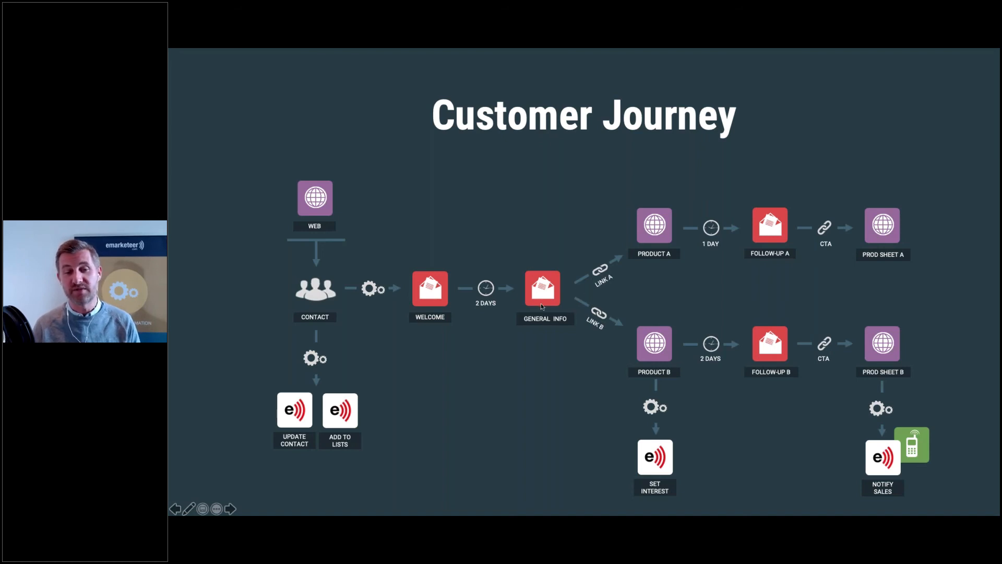
key("super+Tab")
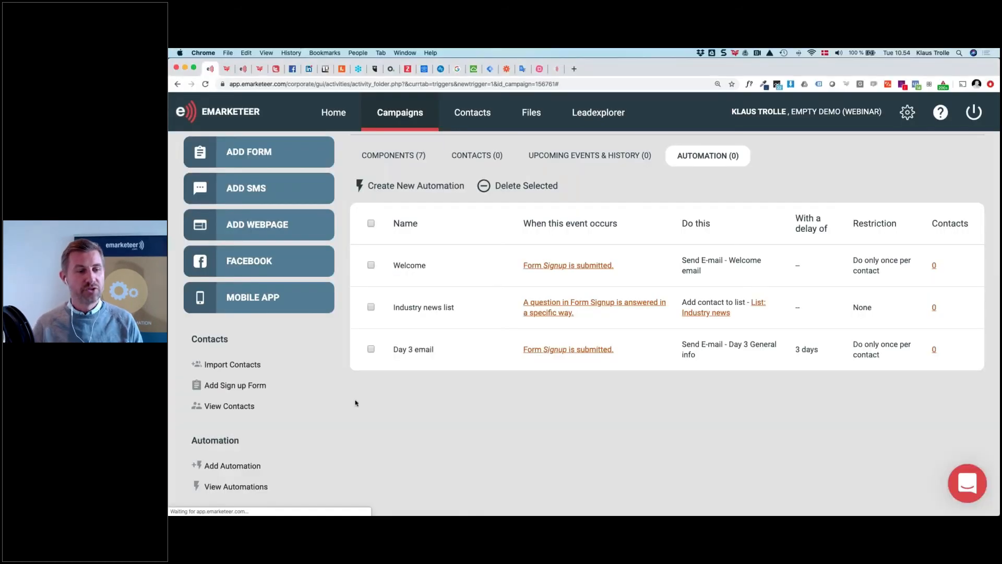
Add a Send E-Mail automation named 'Porsche follow-up' that sends the Porsche follow-up e-mail
left_click(232, 466)
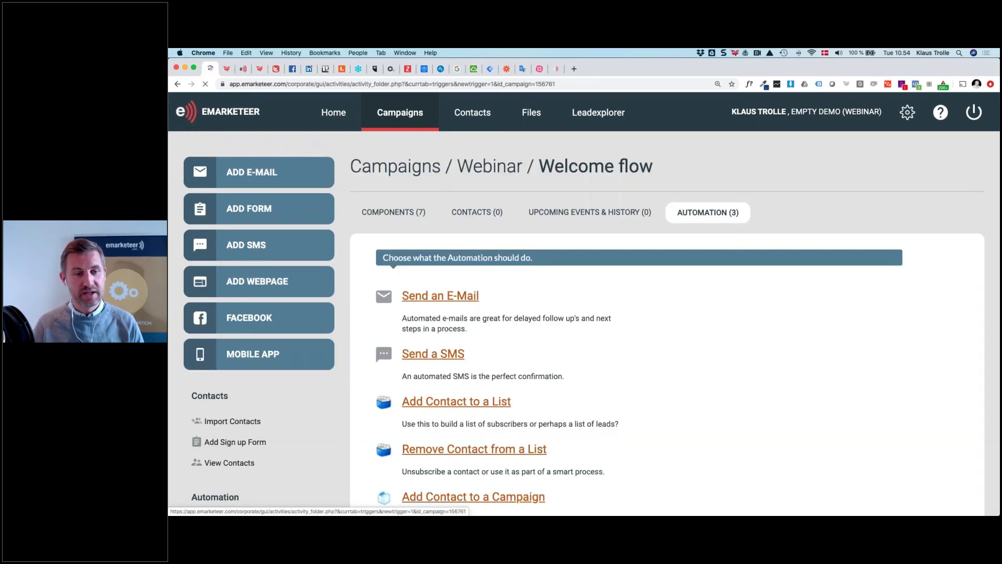
scroll(576, 323, "down", 2)
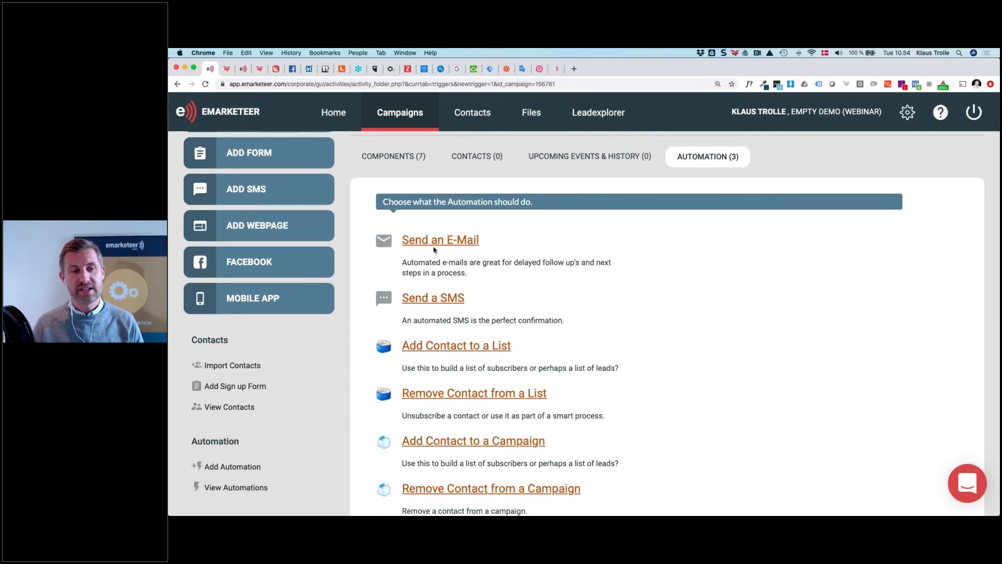
left_click(440, 239)
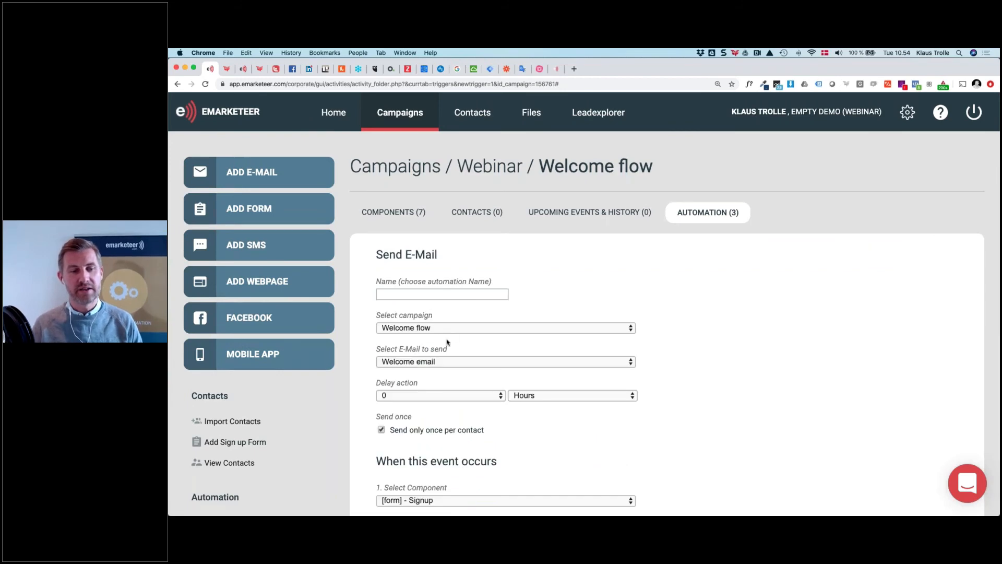
left_click(430, 295)
type("Porsch")
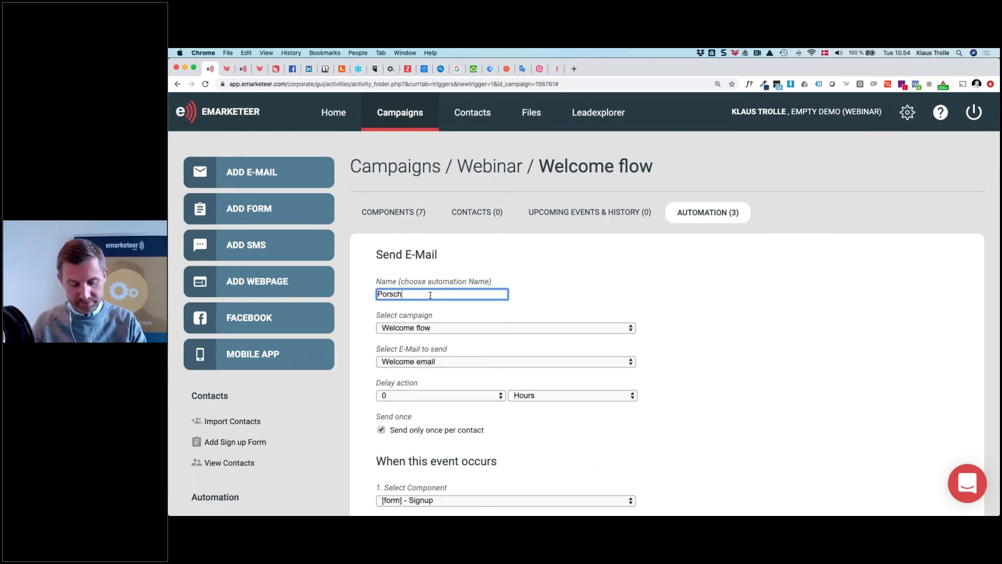
type("e follow-up")
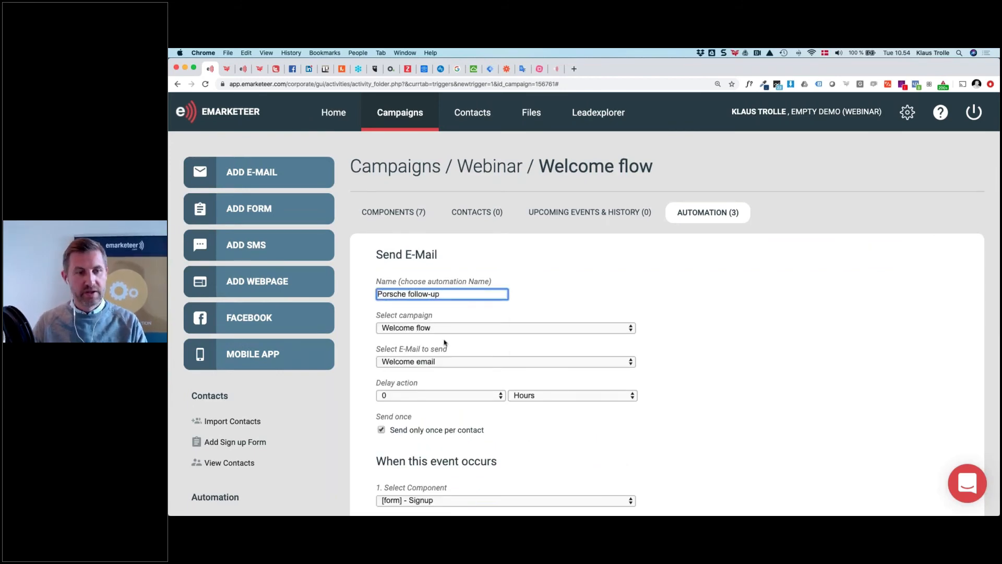
left_click(439, 365)
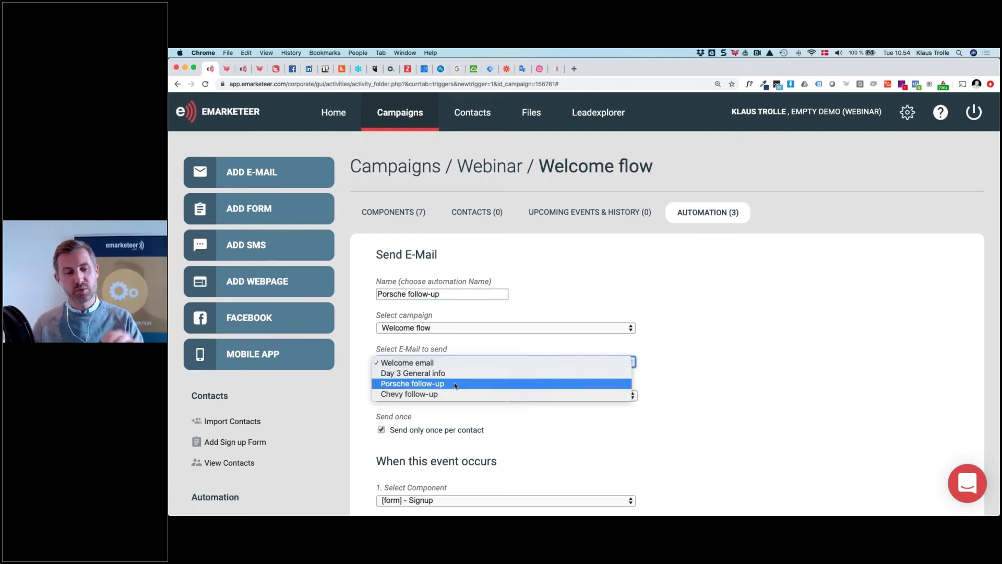
left_click(455, 384)
Set the send delay to 2 days
scroll(456, 386, "down", 2)
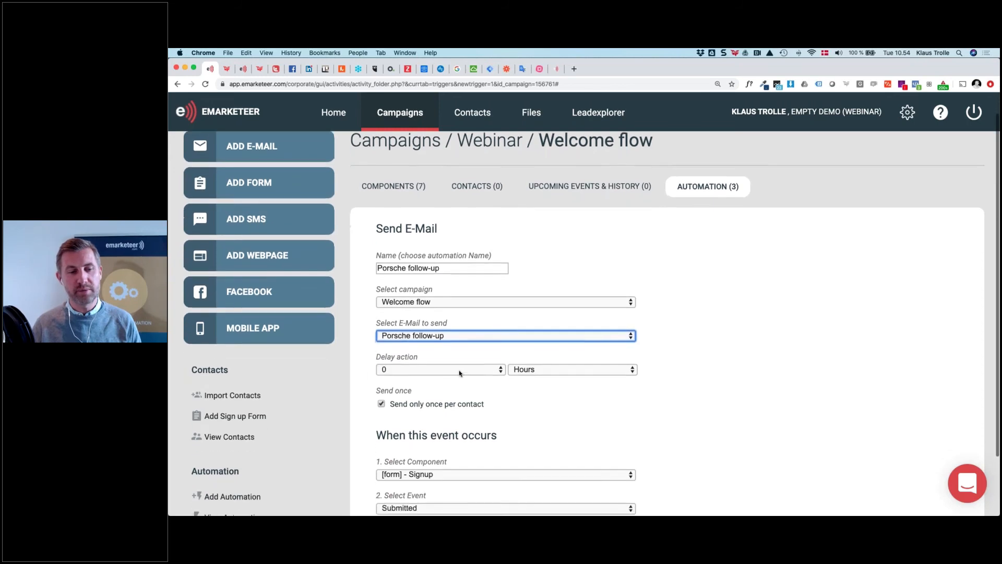
left_click(461, 370)
left_click(462, 391)
left_click(539, 369)
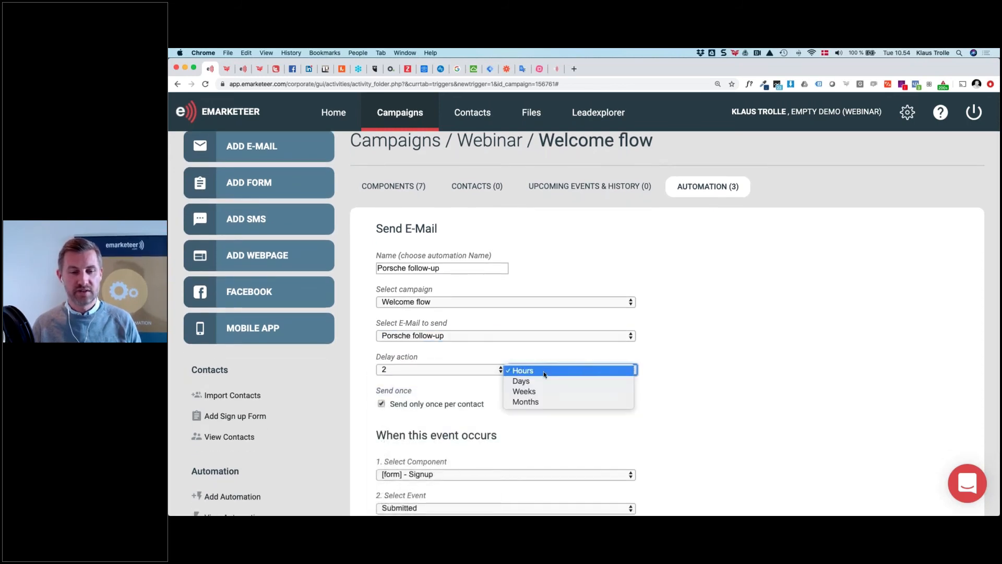
left_click(543, 379)
Trigger it when the porsche link in Day 3 General info is clicked, then save
scroll(544, 380, "down", 3)
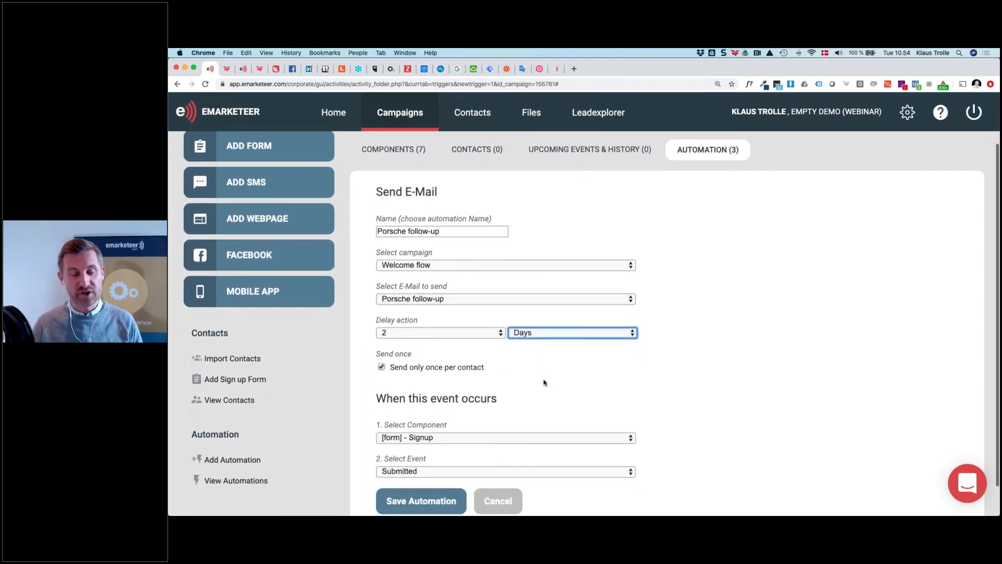
left_click(520, 417)
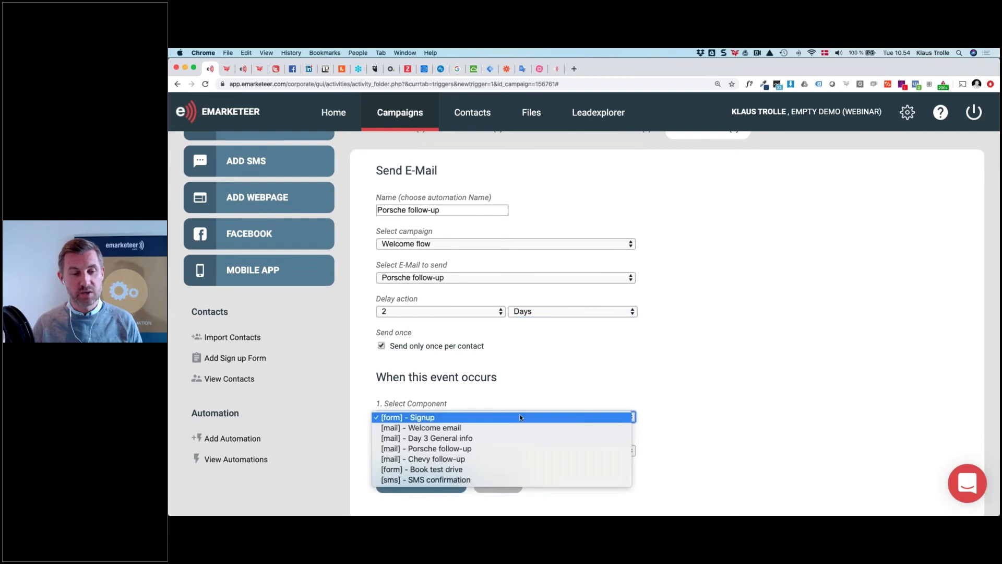
left_click(466, 439)
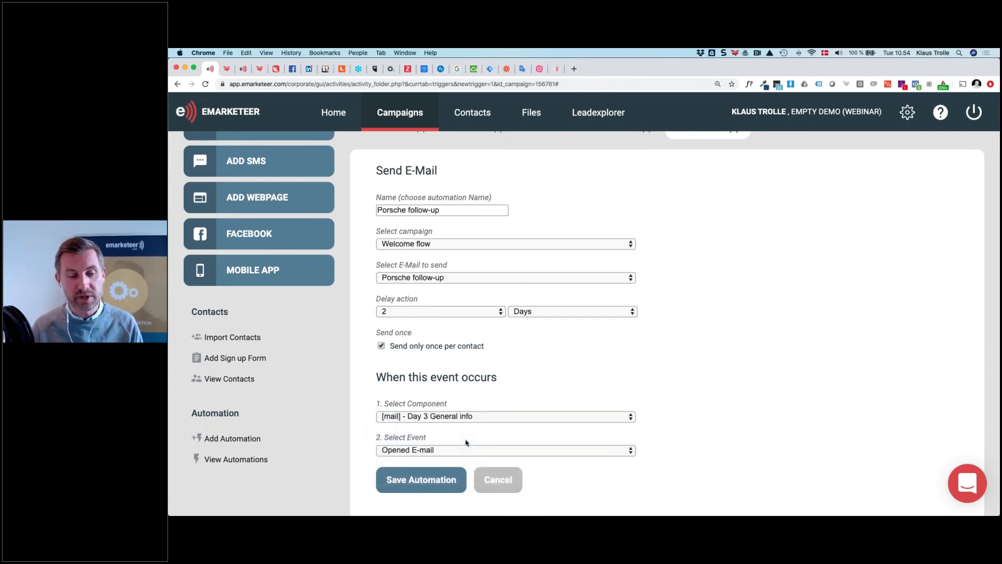
scroll(466, 443, "down", 1)
left_click(467, 439)
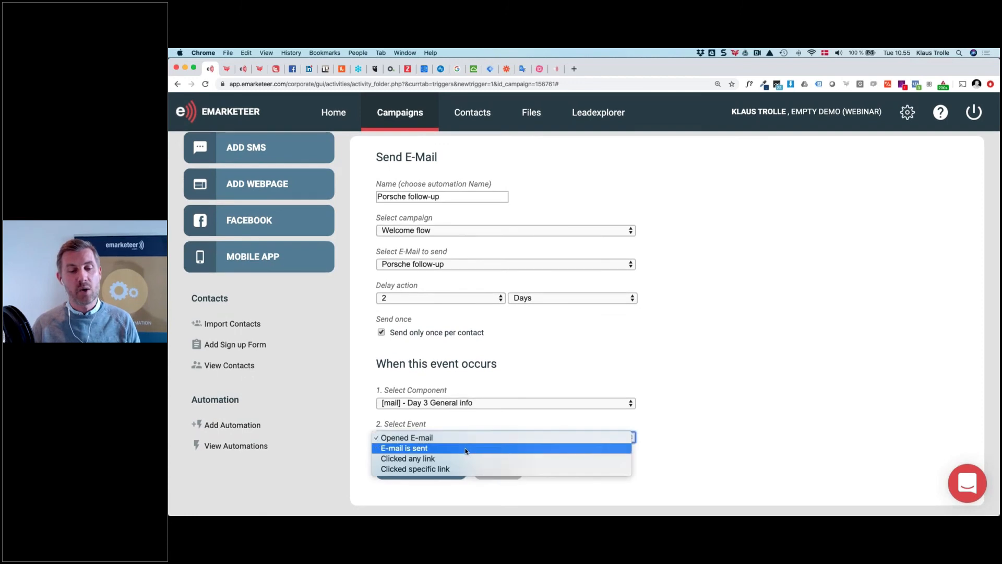
left_click(468, 468)
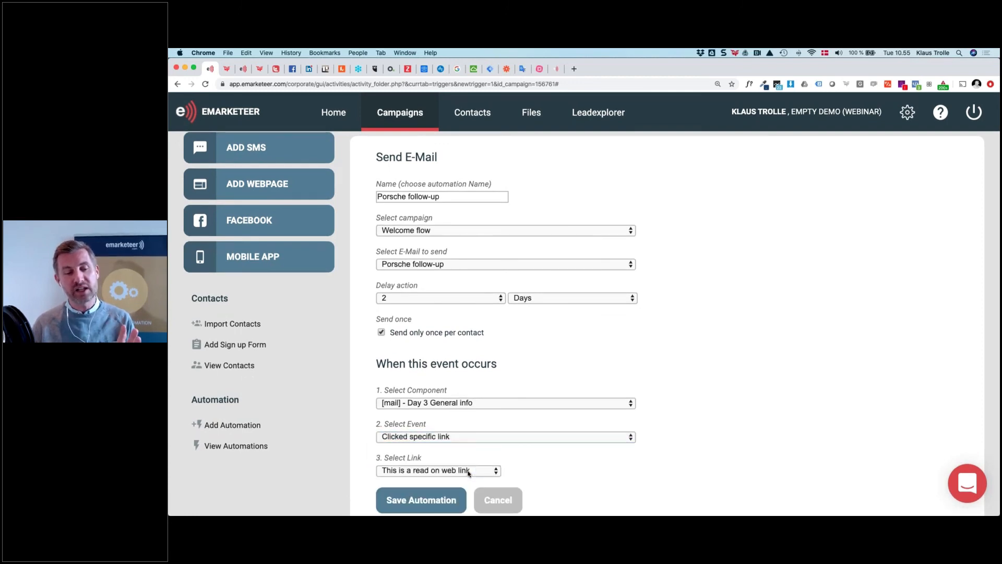
scroll(468, 473, "down", 1)
left_click(467, 452)
left_click(468, 472)
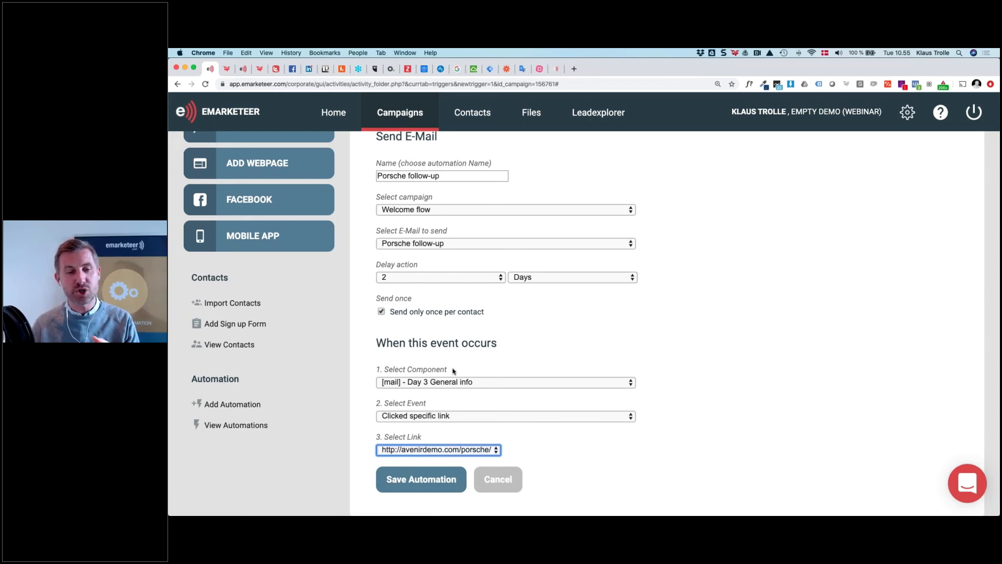
scroll(452, 370, "up", 2)
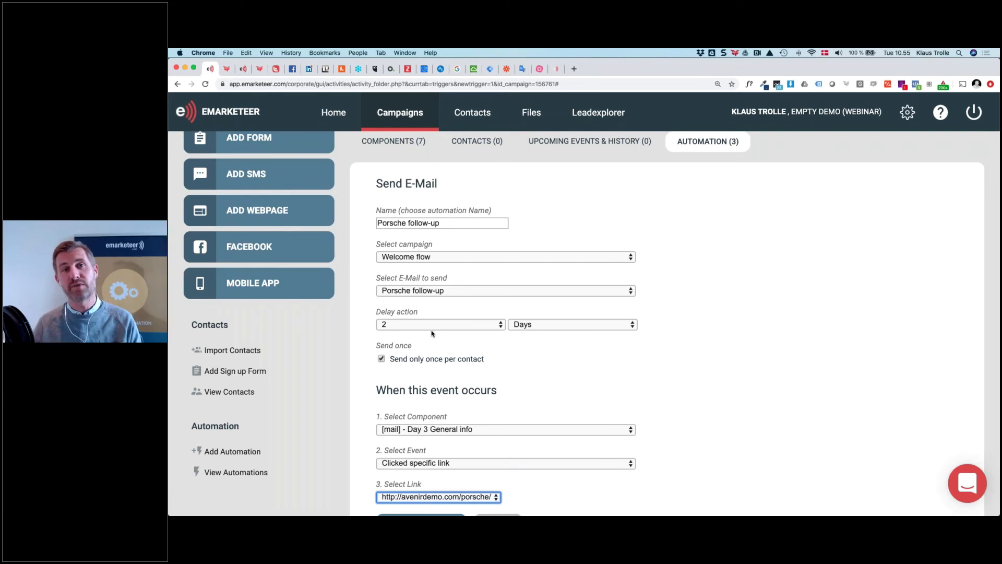
scroll(432, 332, "down", 3)
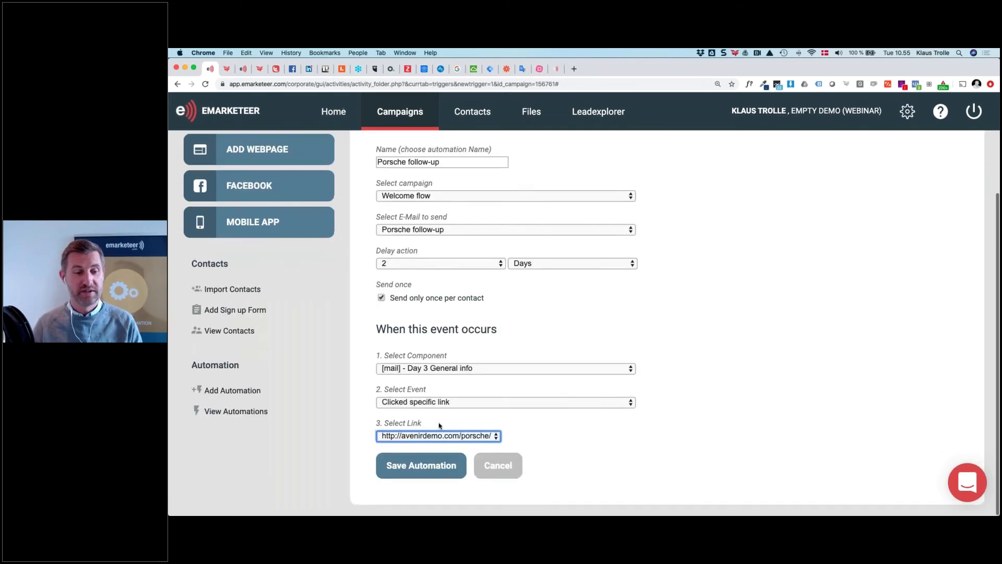
left_click(441, 468)
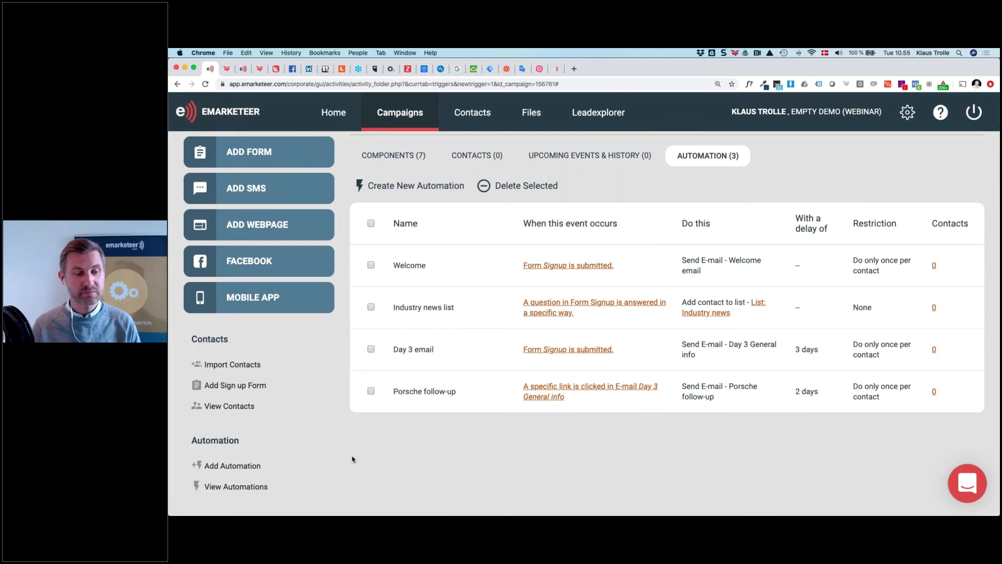
Add an Update Contact Card automation 'Set interest in Porsche' setting Interested in Porsche to true
left_click(243, 471)
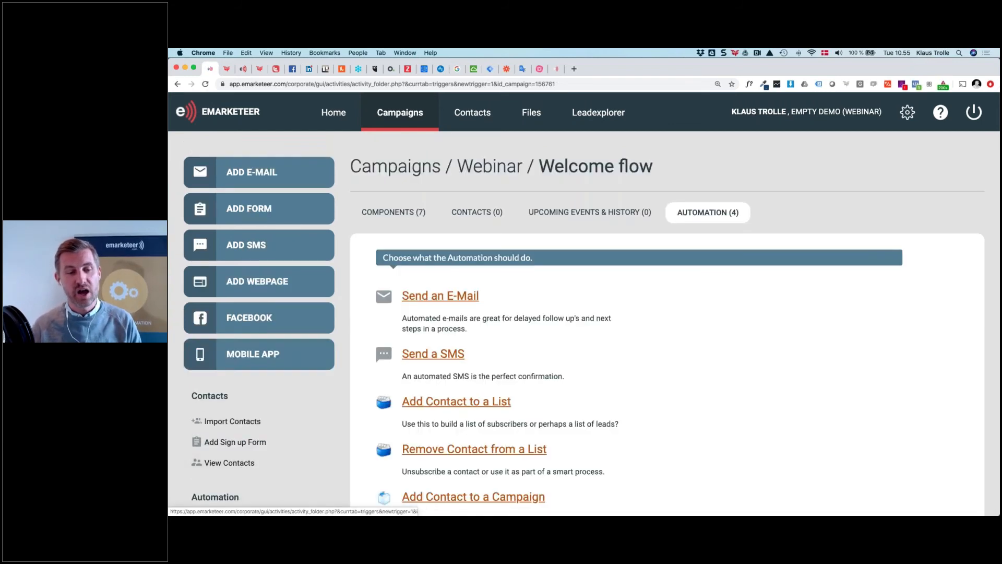
scroll(470, 375, "down", 3)
scroll(412, 360, "down", 2)
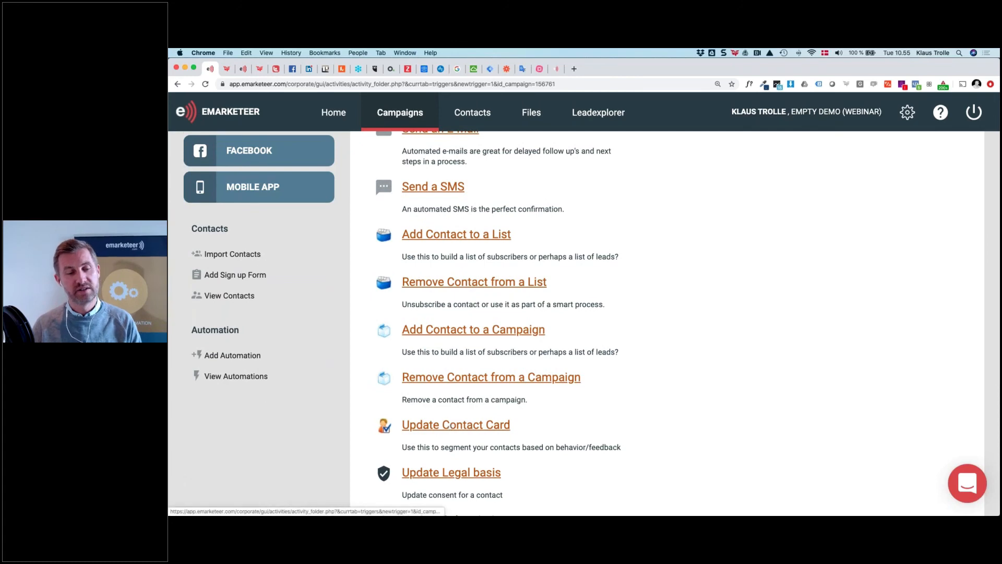
left_click(413, 359)
left_click(413, 326)
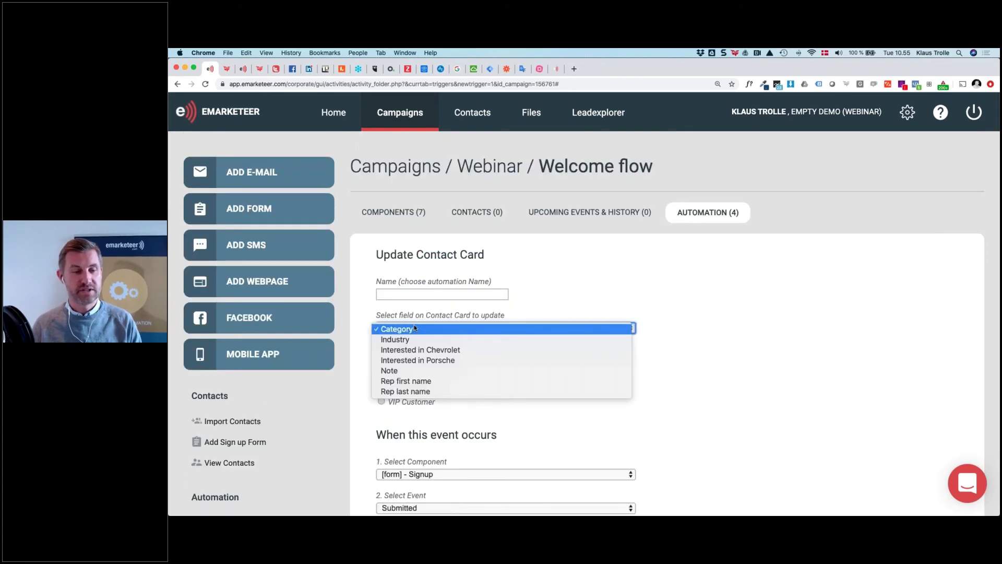
left_click(433, 360)
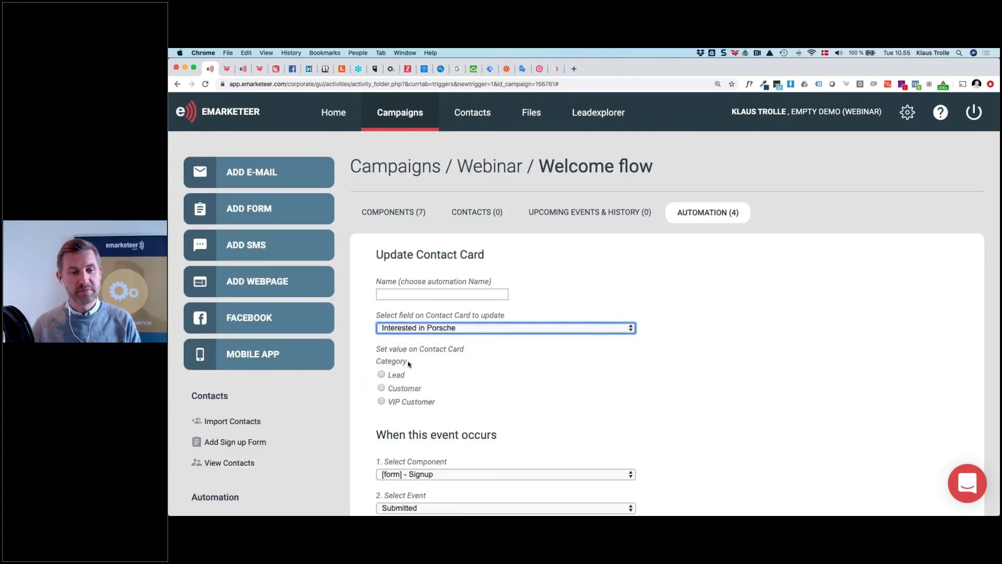
left_click(382, 362)
scroll(382, 364, "down", 2)
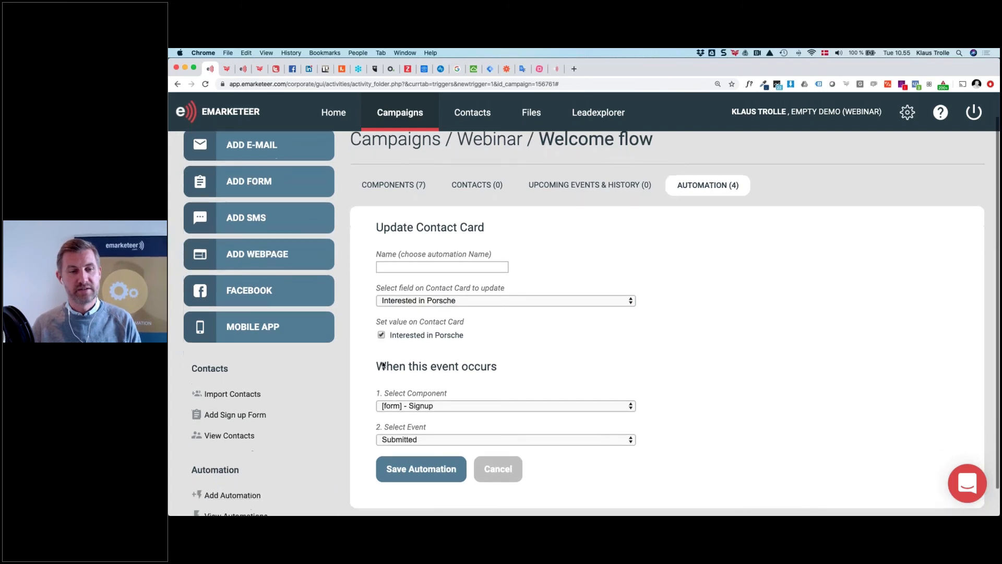
left_click(416, 251)
type("S")
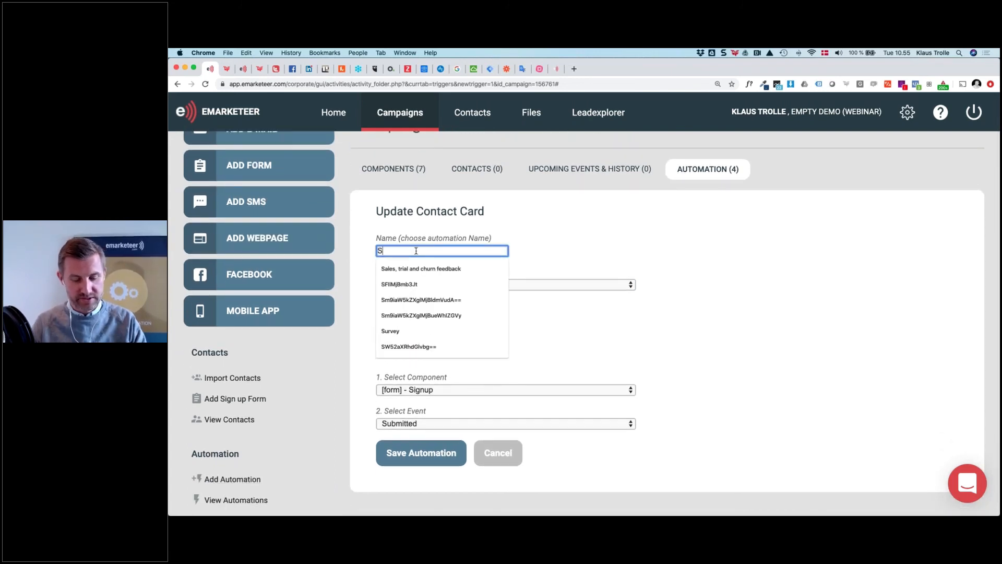
type("et interest in Porsche")
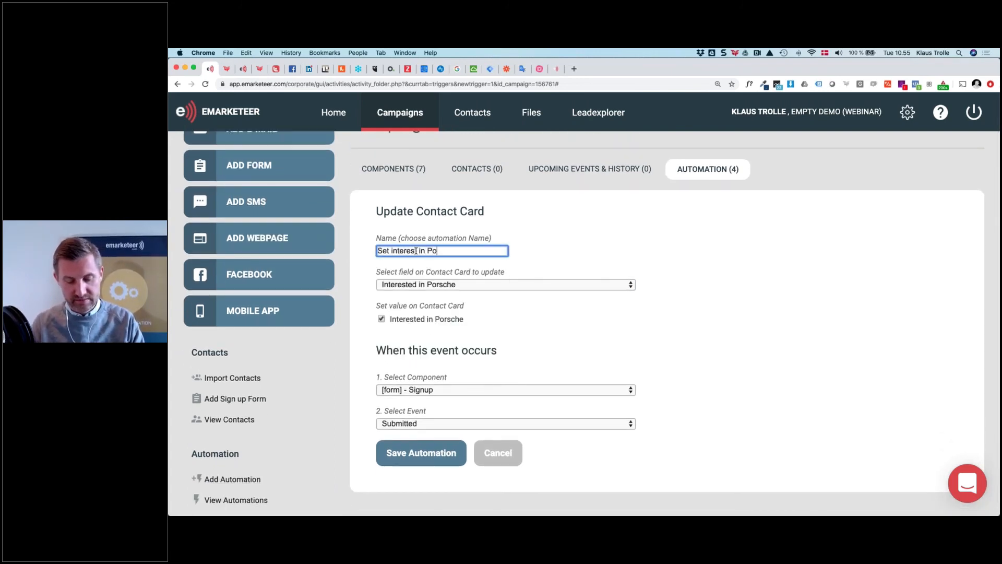
Trigger it on the porsche link clicked in Day 3 General info, then save
left_click(442, 391)
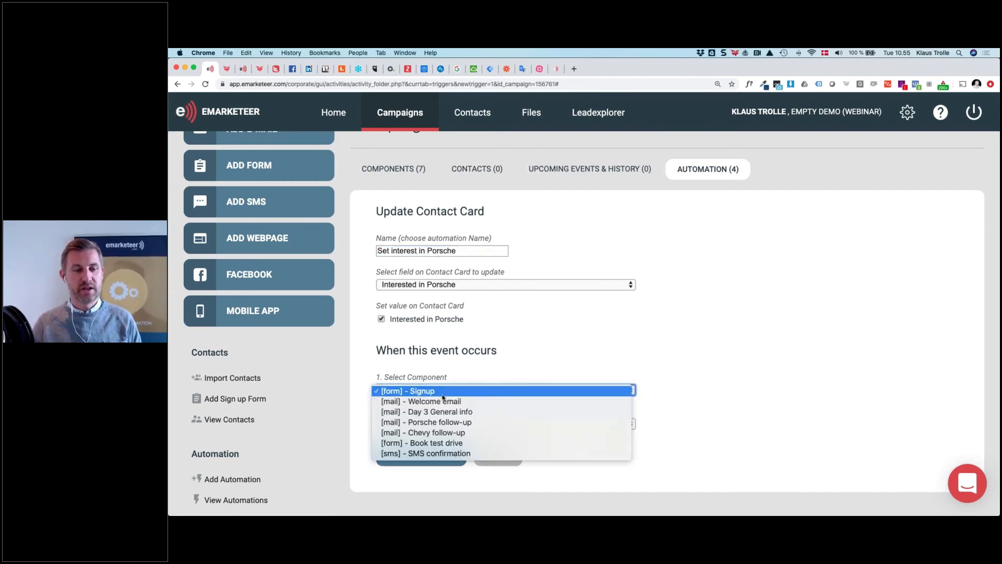
left_click(467, 412)
scroll(467, 413, "down", 1)
left_click(467, 411)
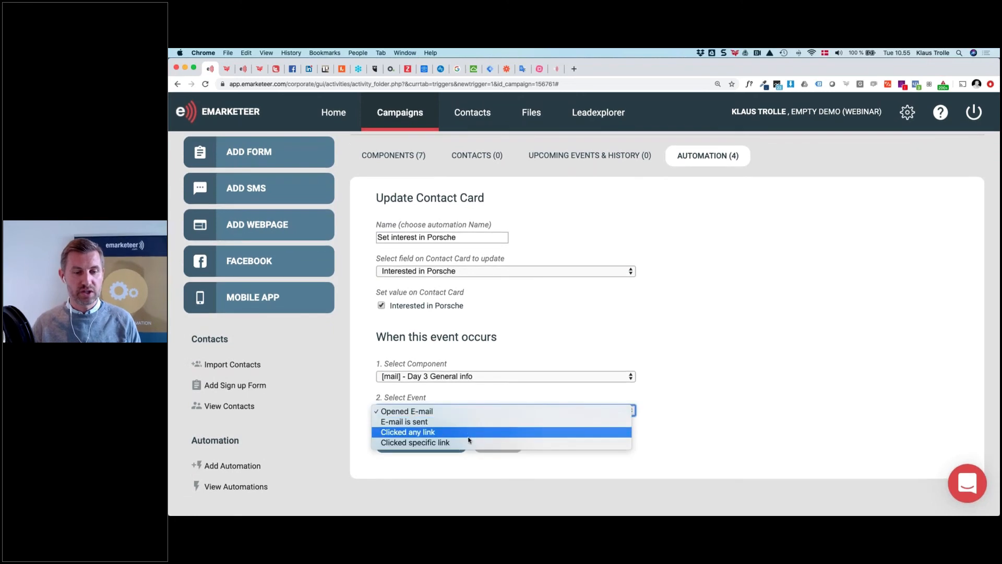
left_click(468, 442)
left_click(468, 444)
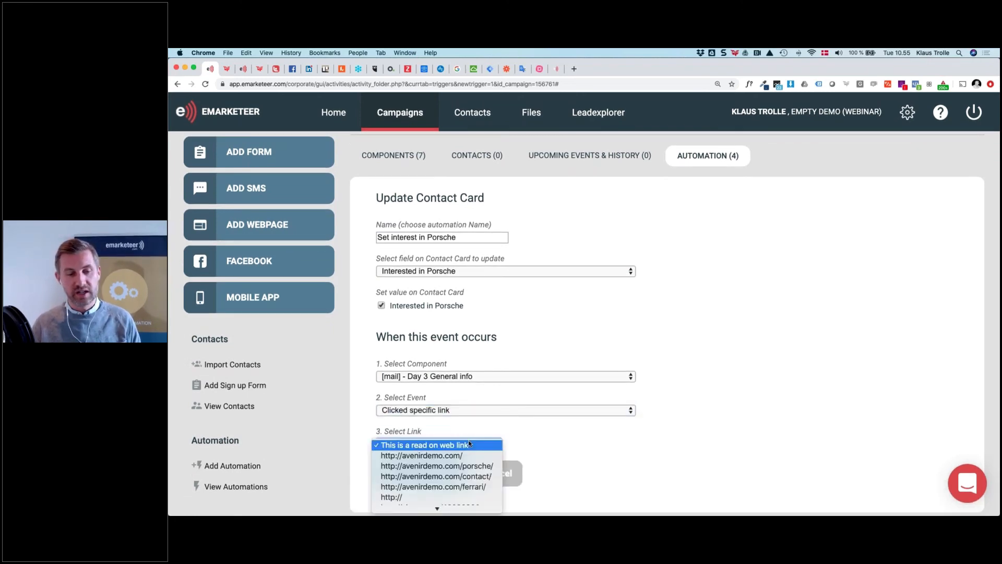
left_click(475, 466)
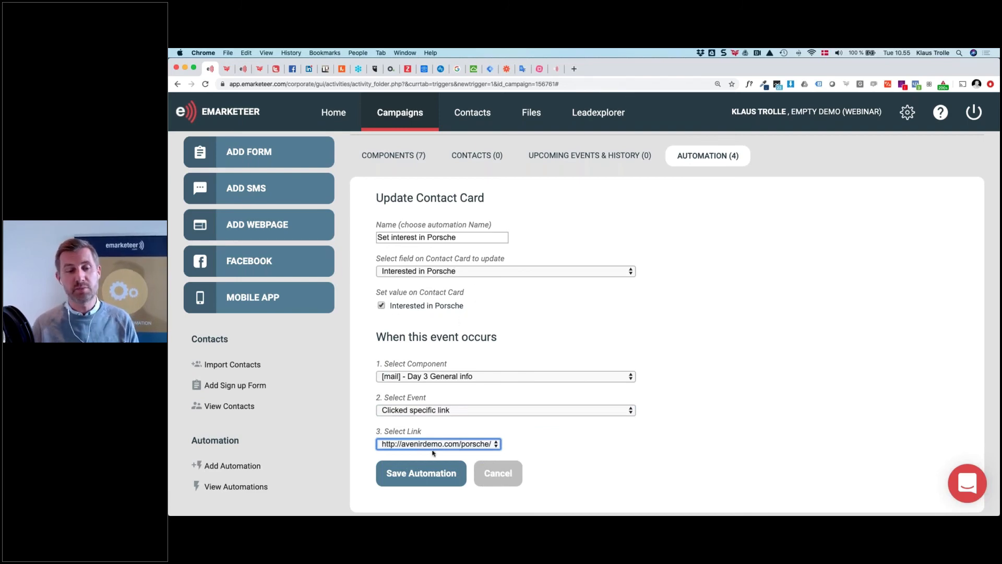
left_click(433, 473)
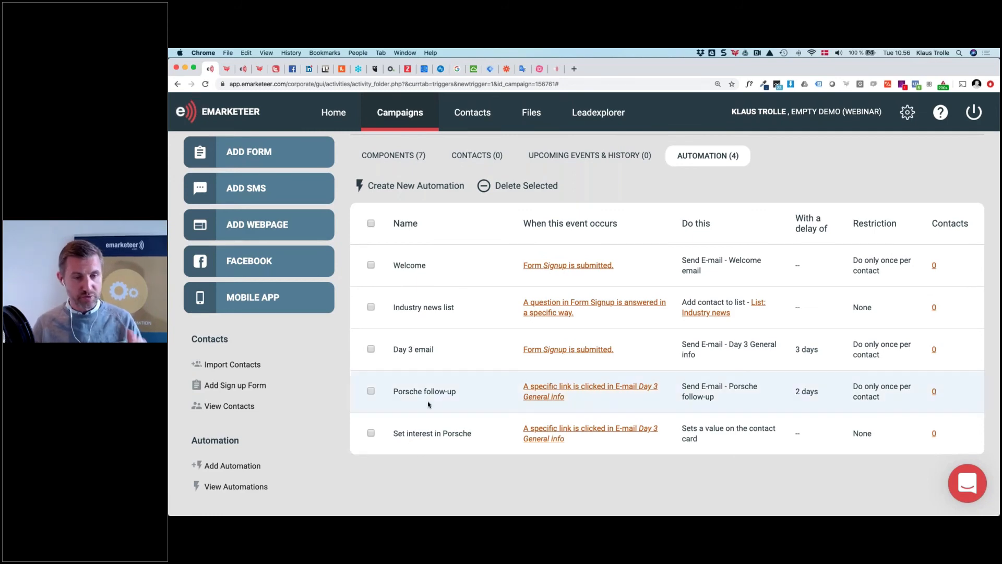
key("super+Tab")
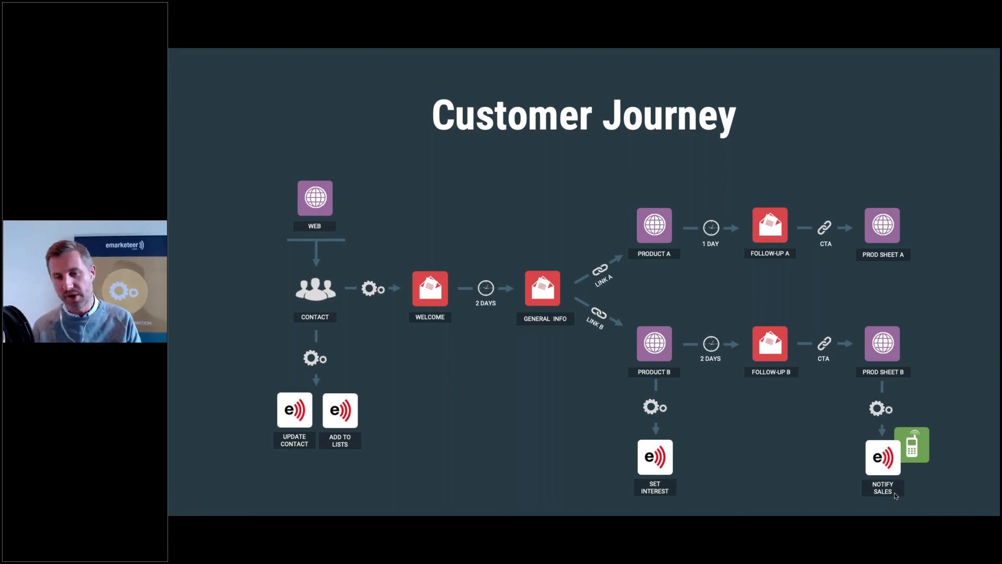
key("super+Tab")
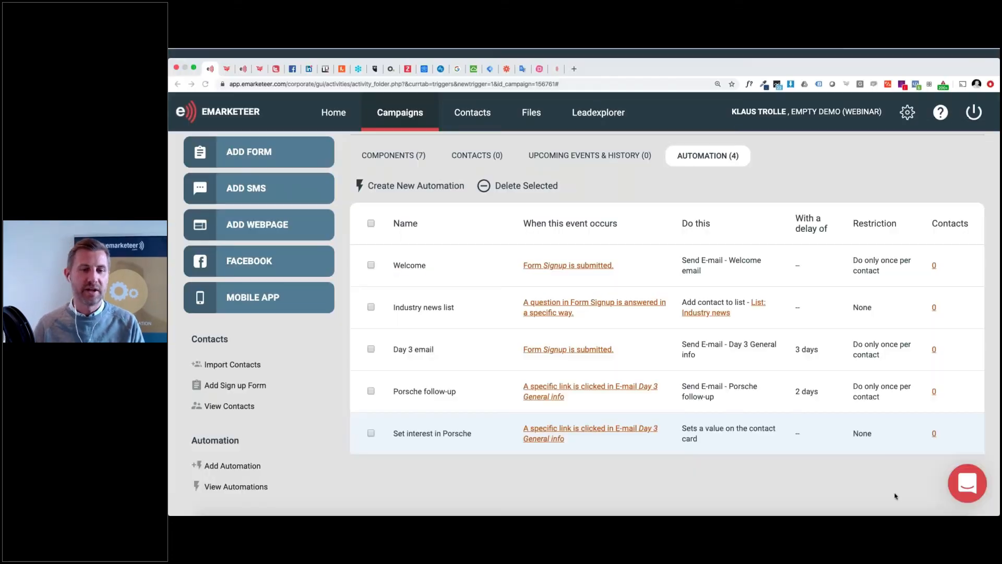
Add a Send Notification automation named 'Book test drive' addressed to the sales e-mail address
left_click(271, 470)
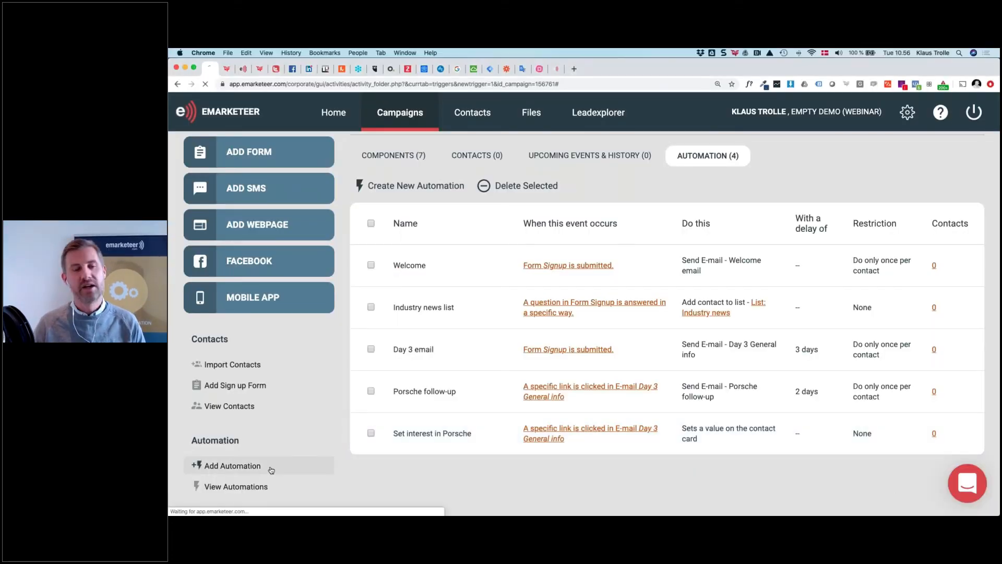
scroll(584, 323, "down", 9)
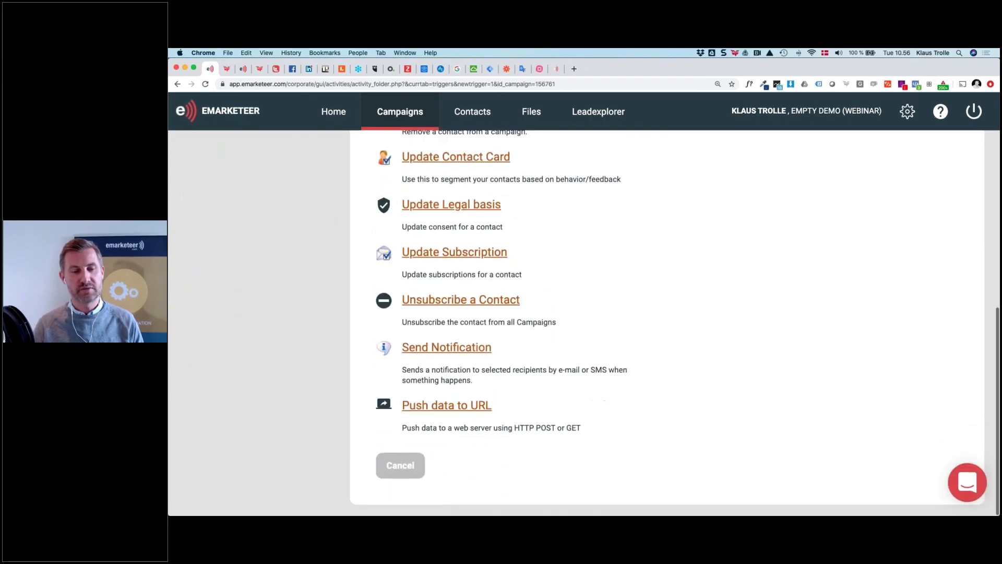
left_click(437, 349)
left_click(522, 338)
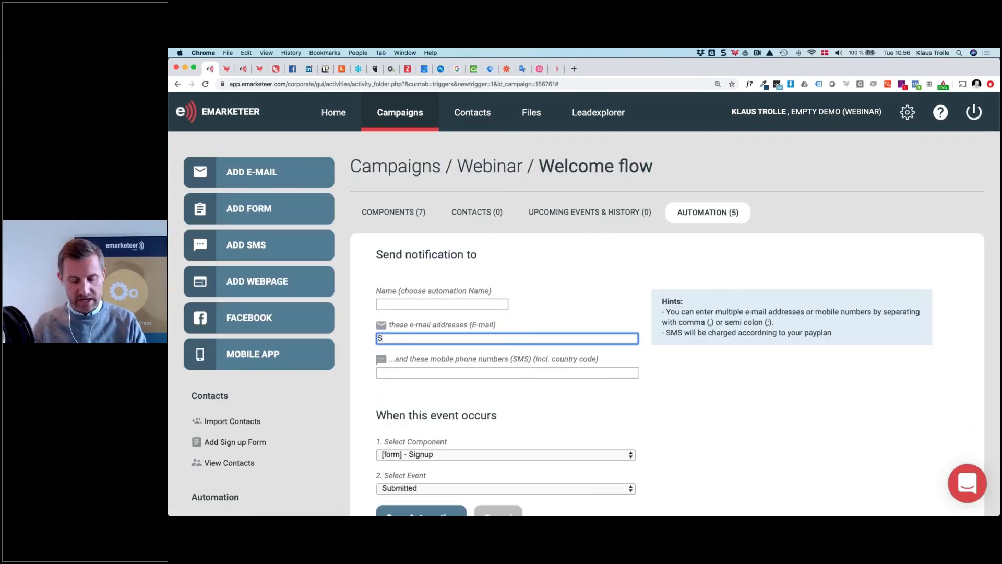
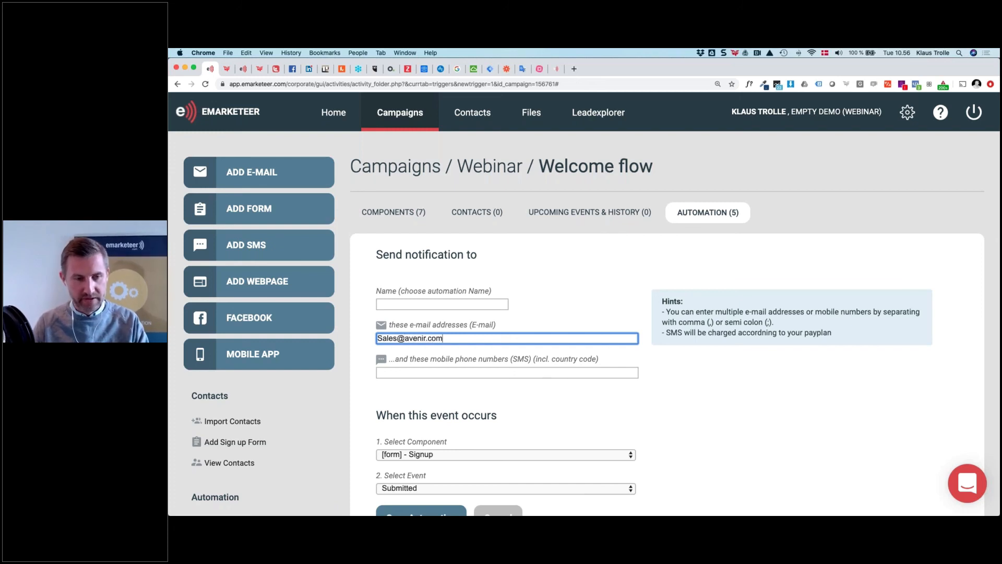
key("shift+Tab")
type("Bo")
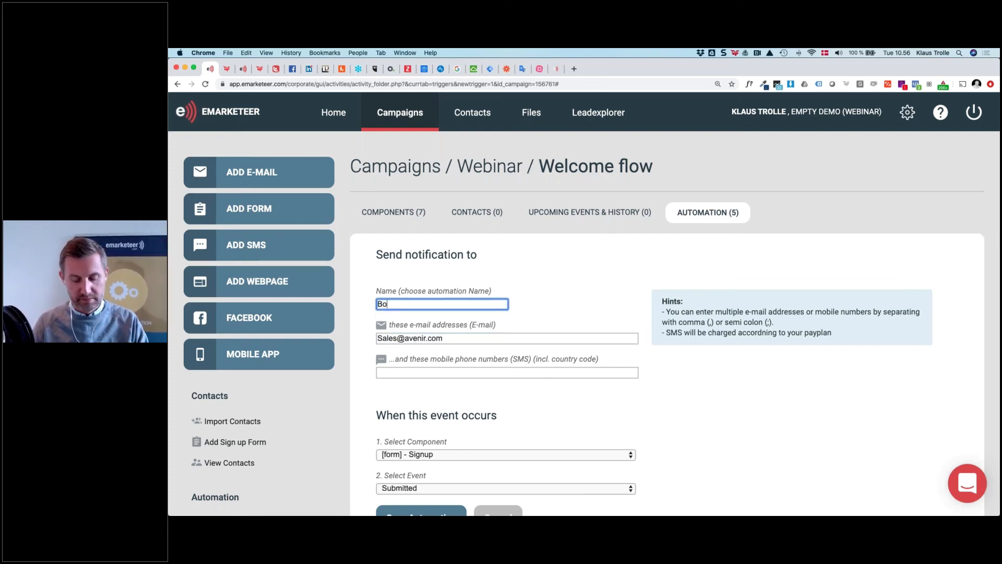
type("ok test drive")
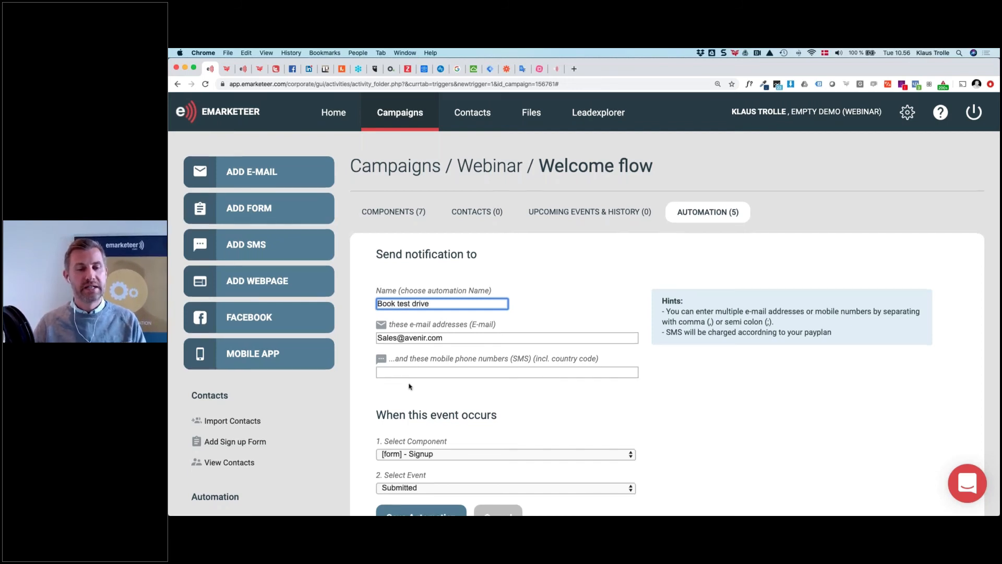
Trigger it when any link in the Porsche follow-up e-mail is clicked, then save
scroll(410, 386, "down", 2)
scroll(410, 387, "down", 1)
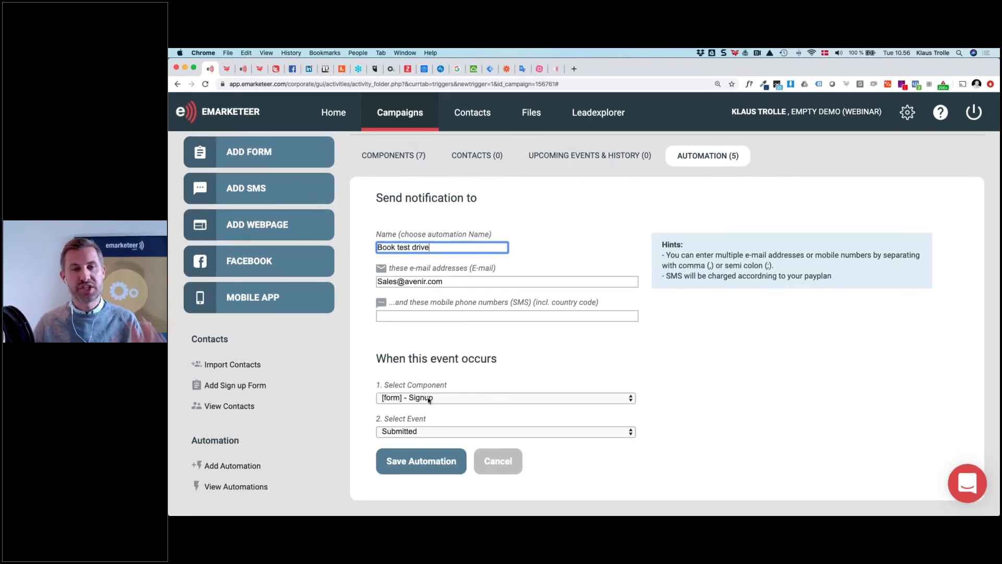
left_click(428, 399)
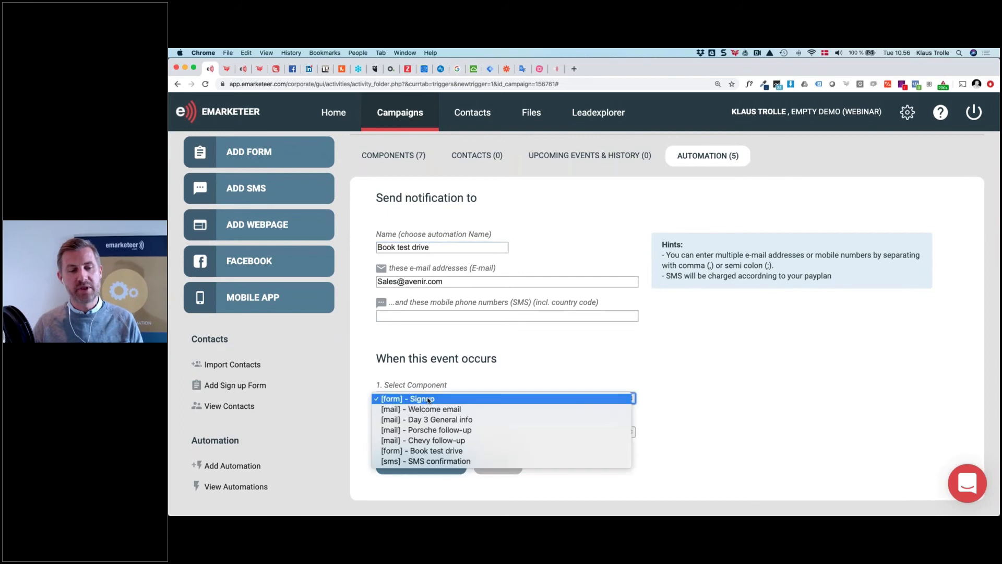
left_click(466, 430)
left_click(466, 433)
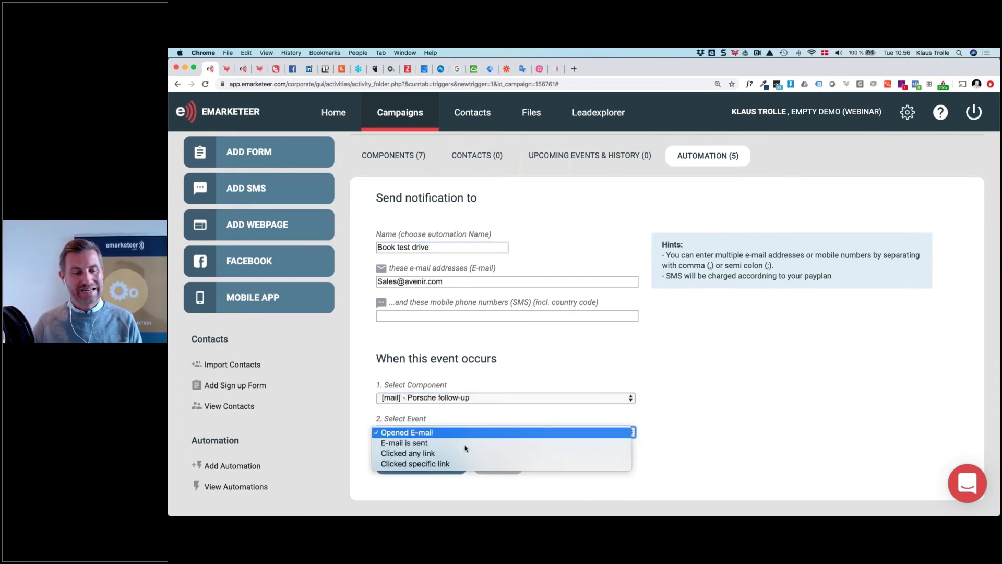
left_click(470, 464)
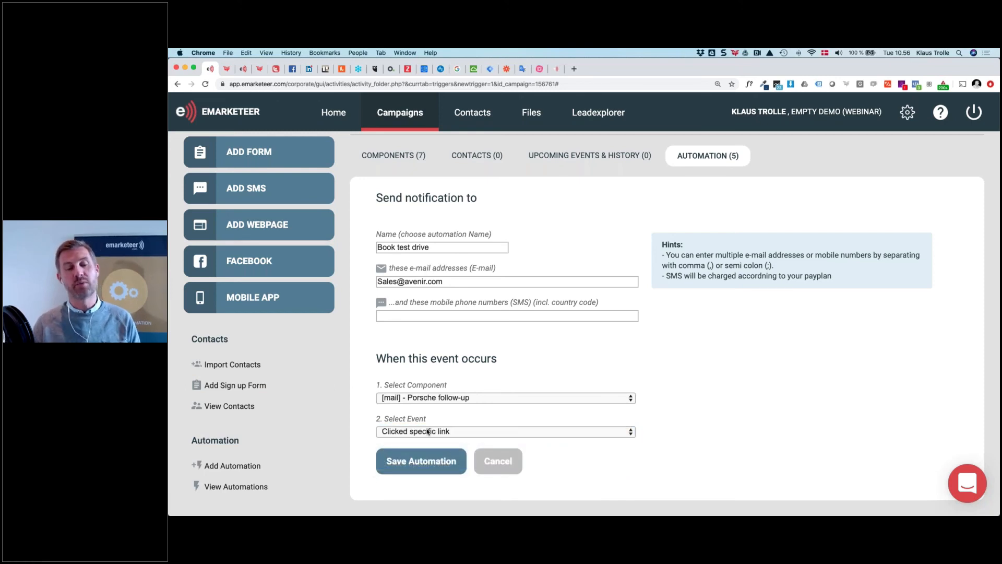
left_click(438, 432)
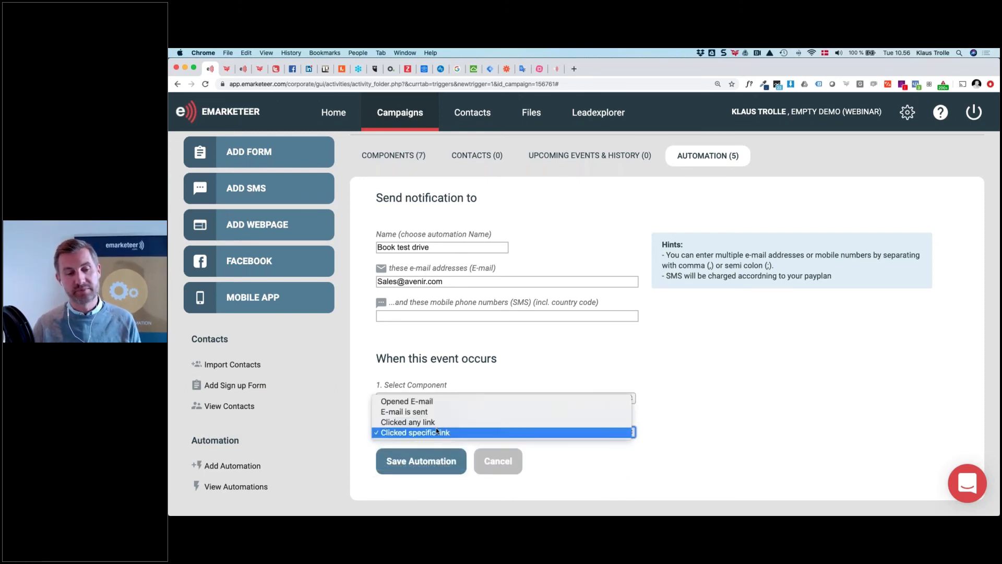
left_click(436, 421)
left_click(433, 461)
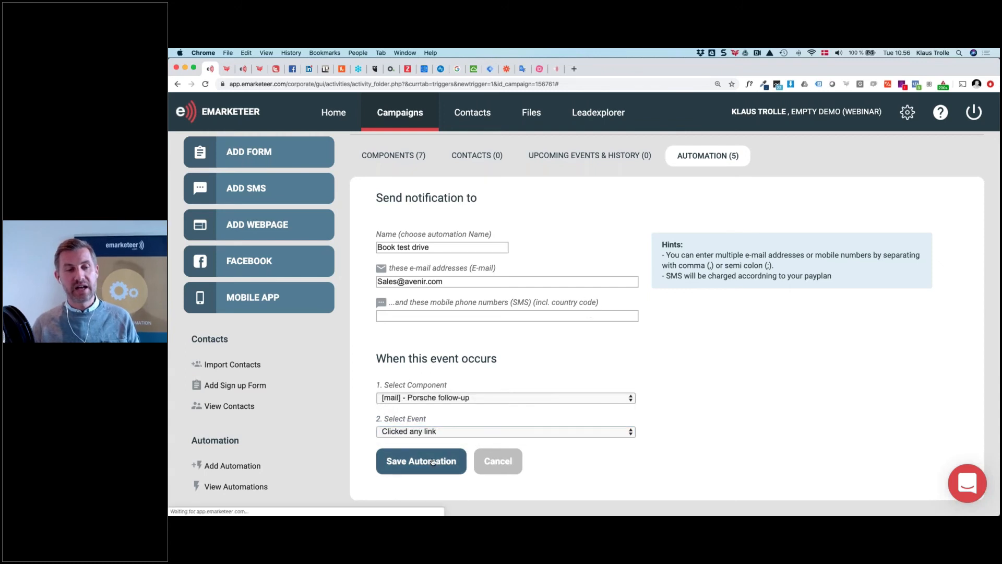
scroll(502, 457, "down", 1)
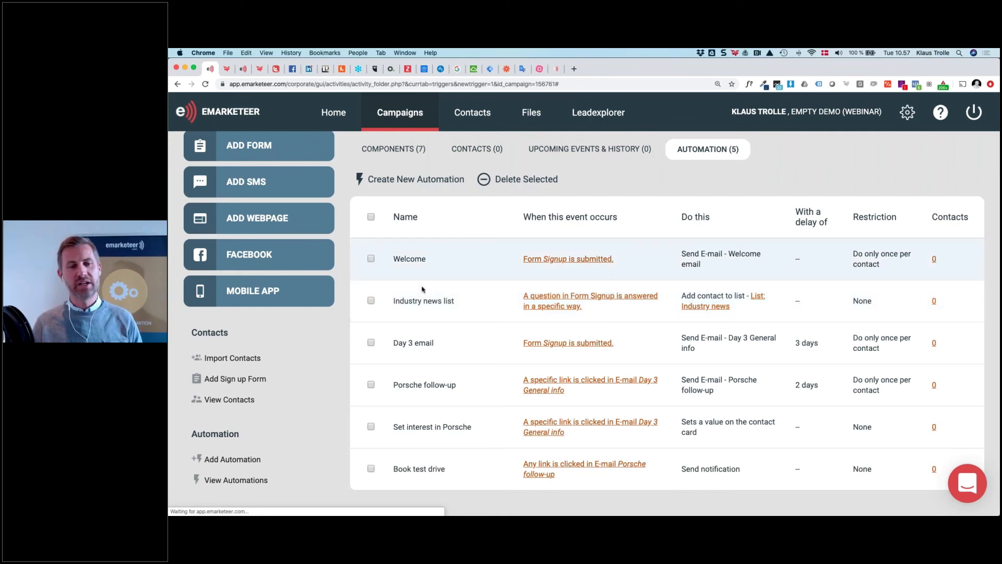
Leave the eMarketeer automation list and bring up the PowerPoint Customer Journey slide
left_click(571, 344)
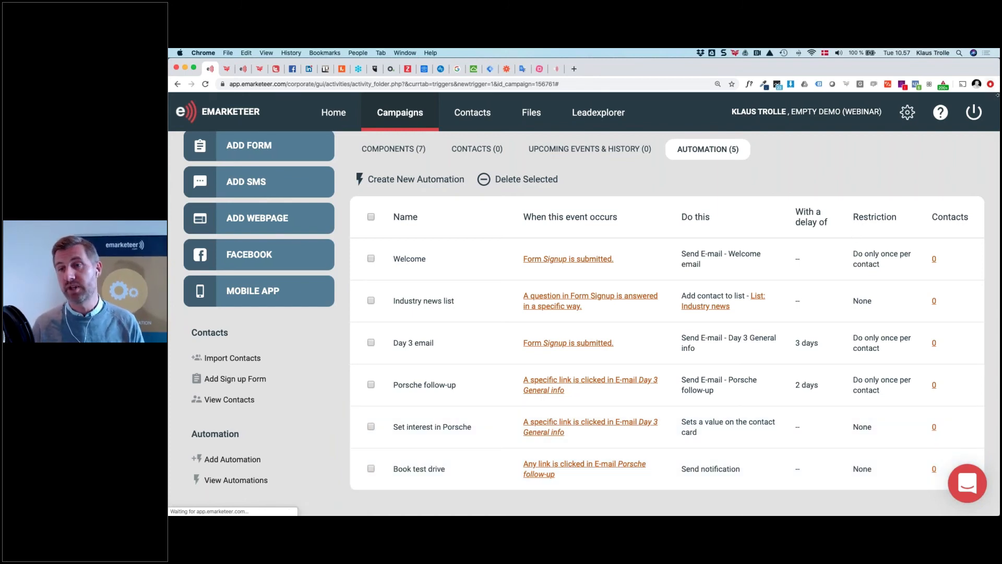
left_click(997, 110)
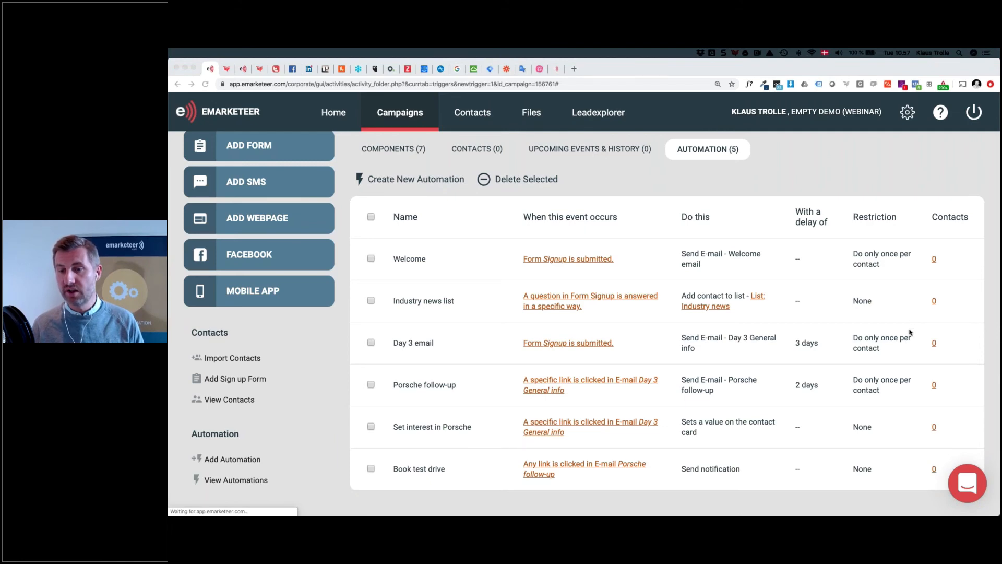
key("super+Tab")
key("super+Tab")
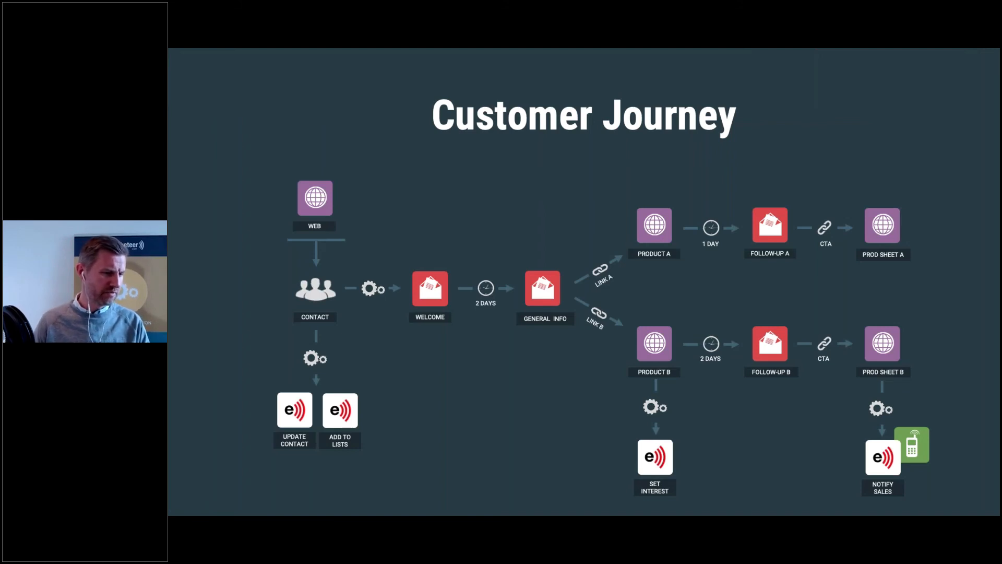
Advance to the Q&A slide, exit the slideshow, and return to Chrome's automation list
key("Right")
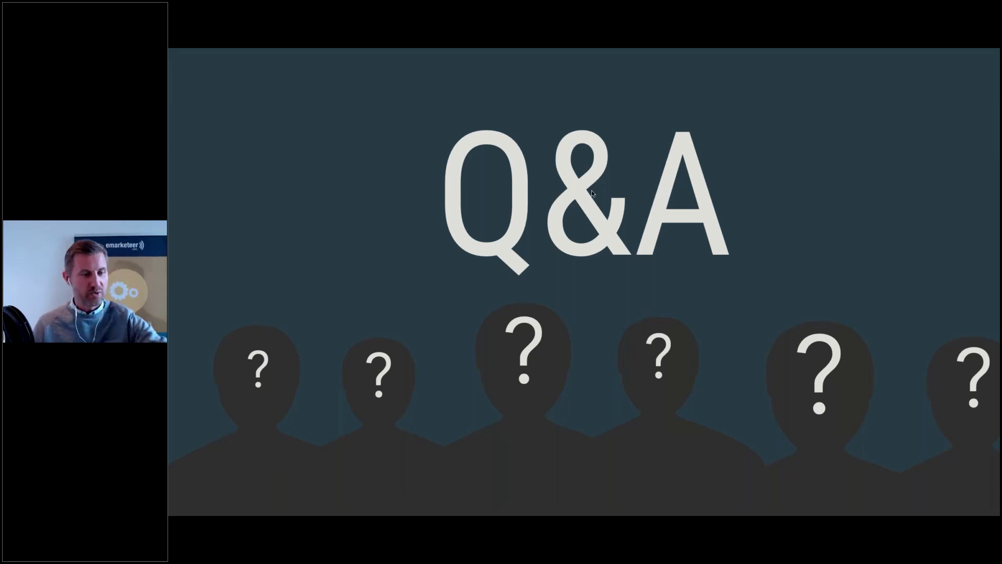
key("Escape")
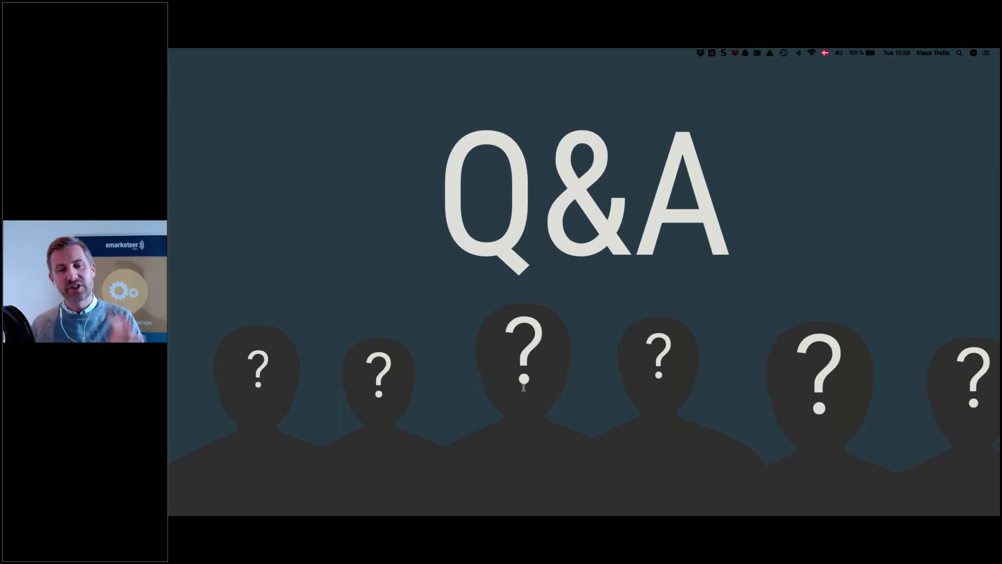
key("super+Tab")
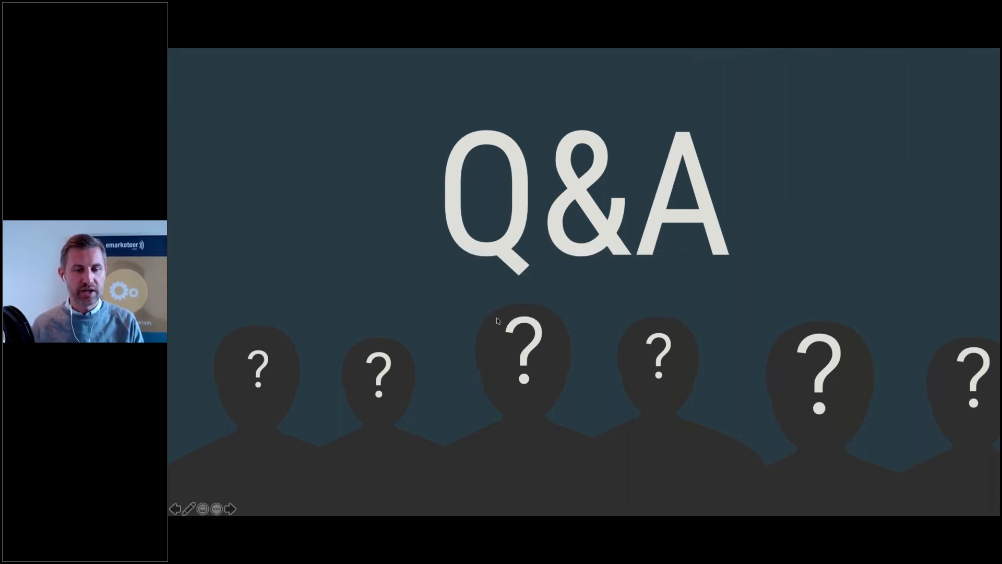
key("super+Tab")
key("super+Tab")
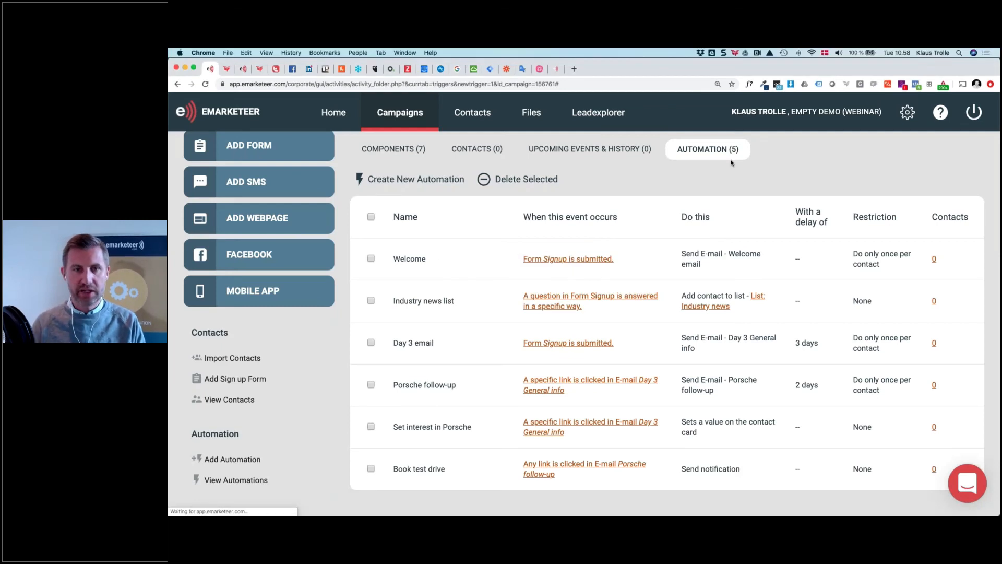
Reset the zoom, open the Interest in Chevrolet list, and dismiss the make-a-selection warning
key("super+0")
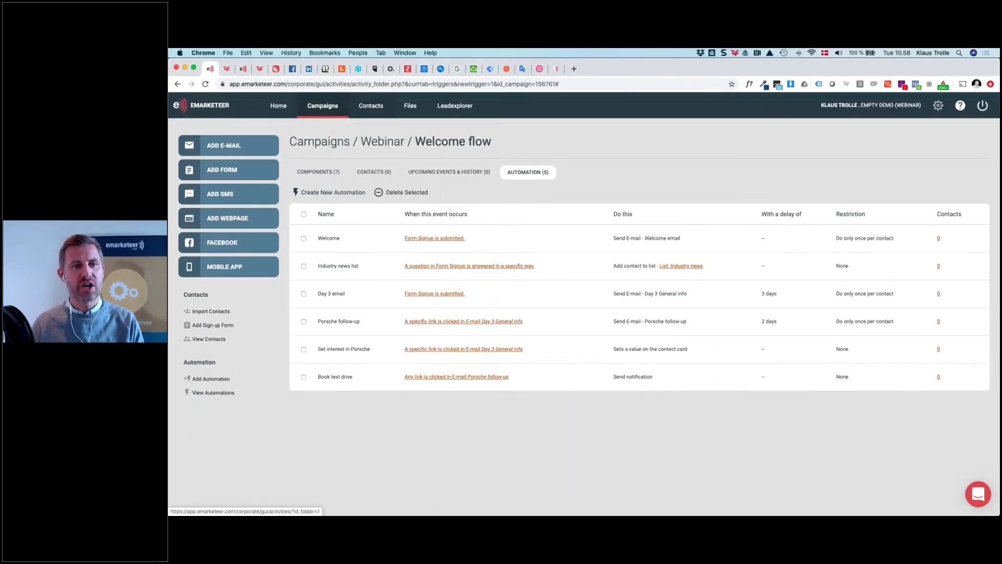
left_click(373, 107)
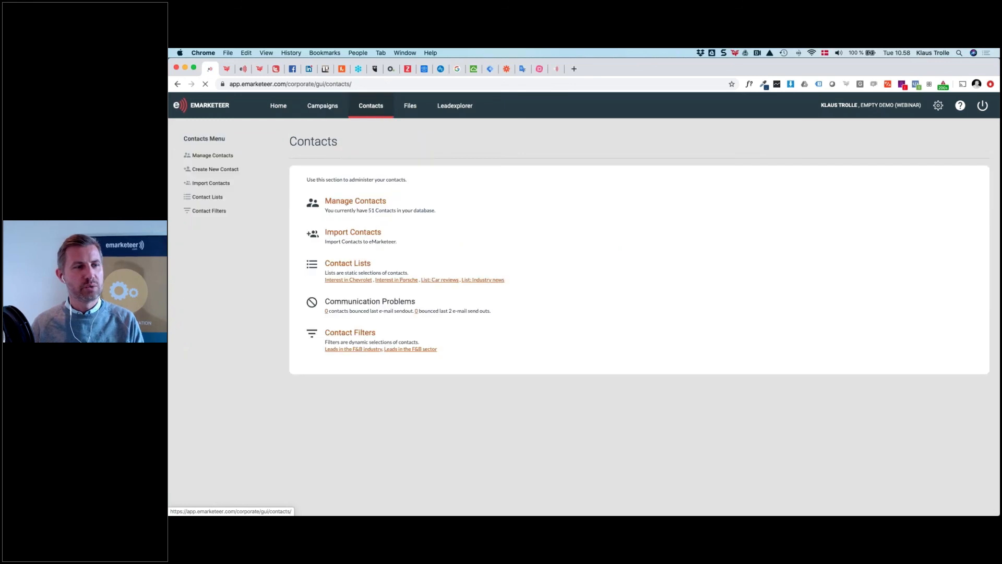
left_click(213, 198)
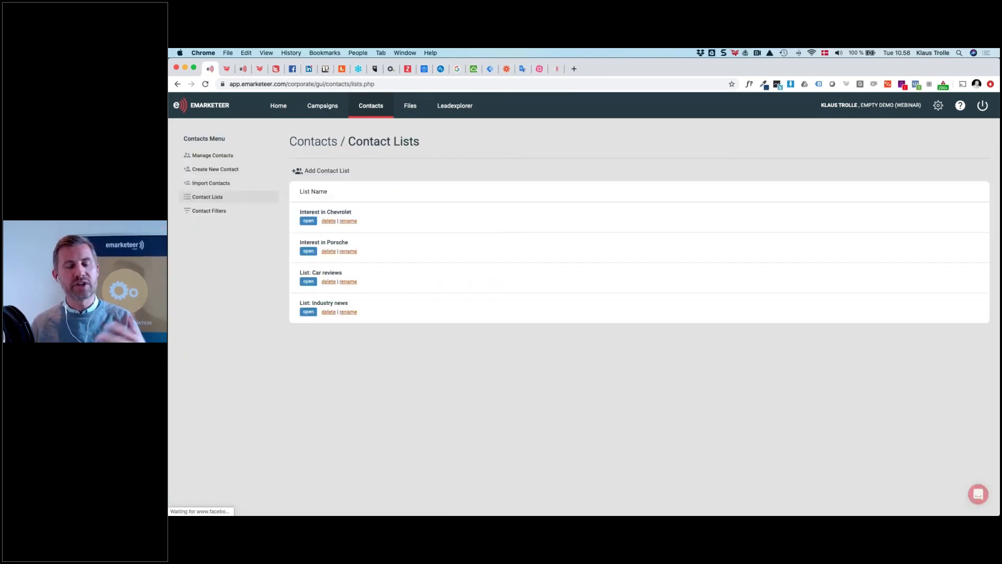
left_click(308, 221)
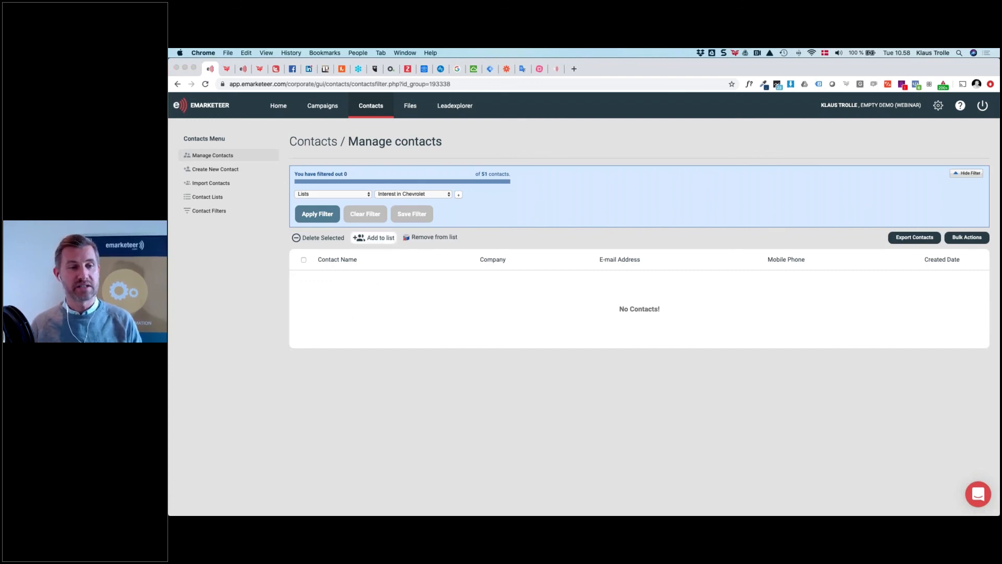
left_click(375, 240)
left_click(658, 132)
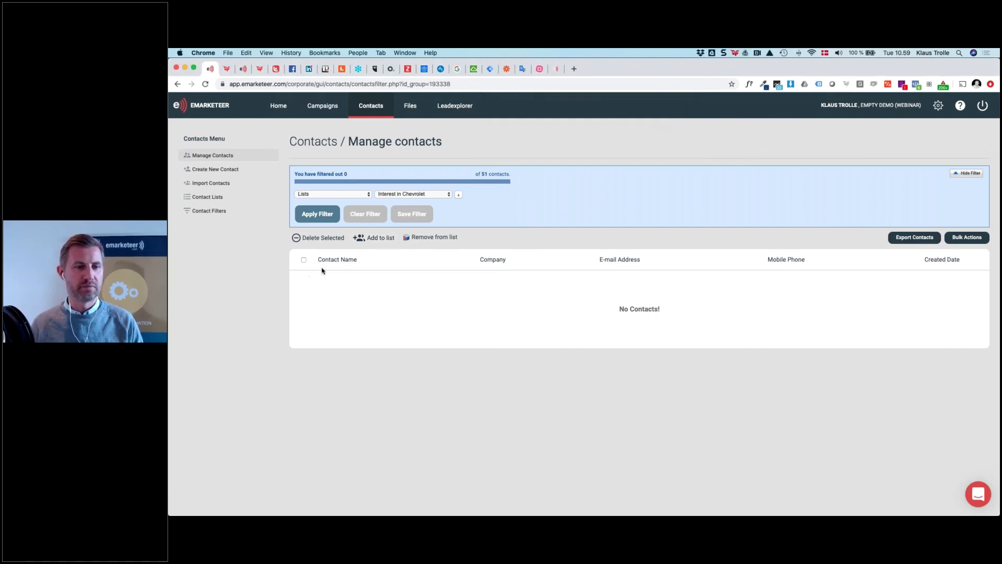
Filter the managed contacts by List: Car reviews, which shows no matching contacts
left_click(396, 194)
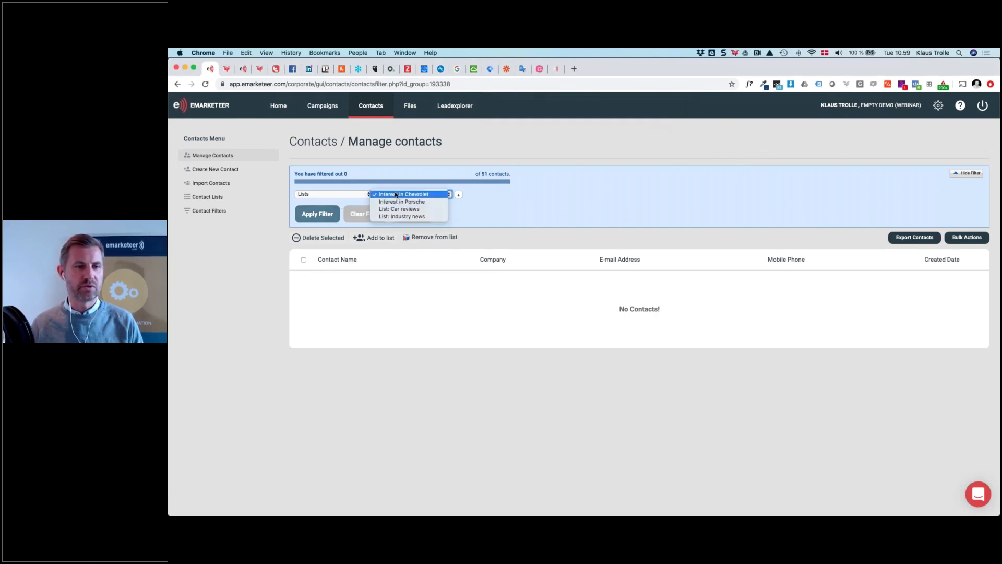
left_click(481, 203)
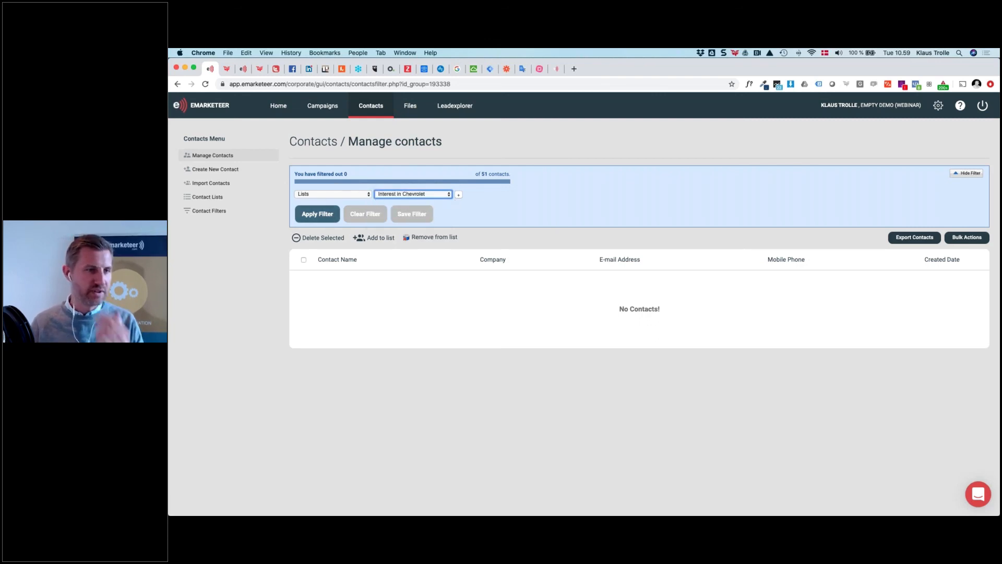
left_click(217, 197)
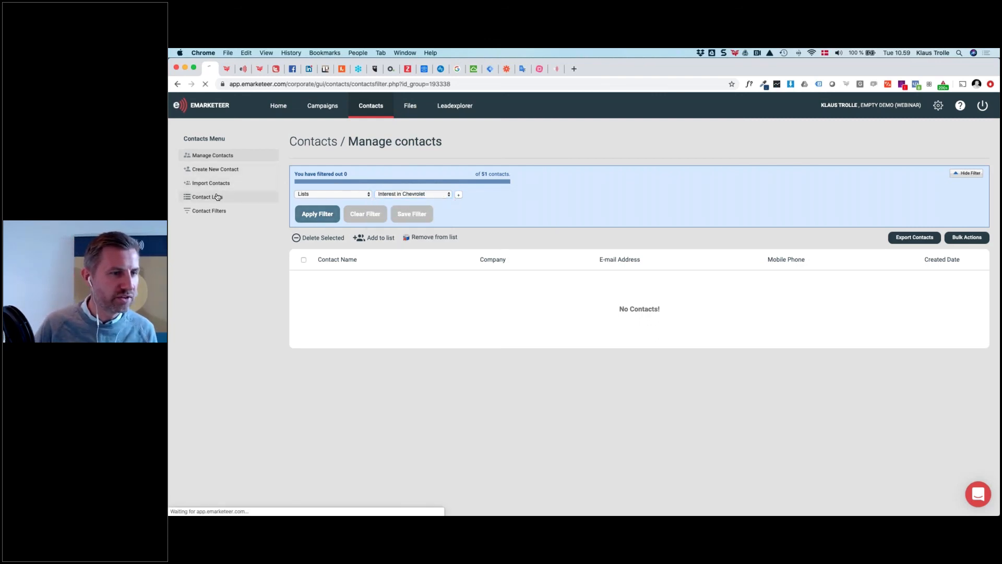
left_click(309, 281)
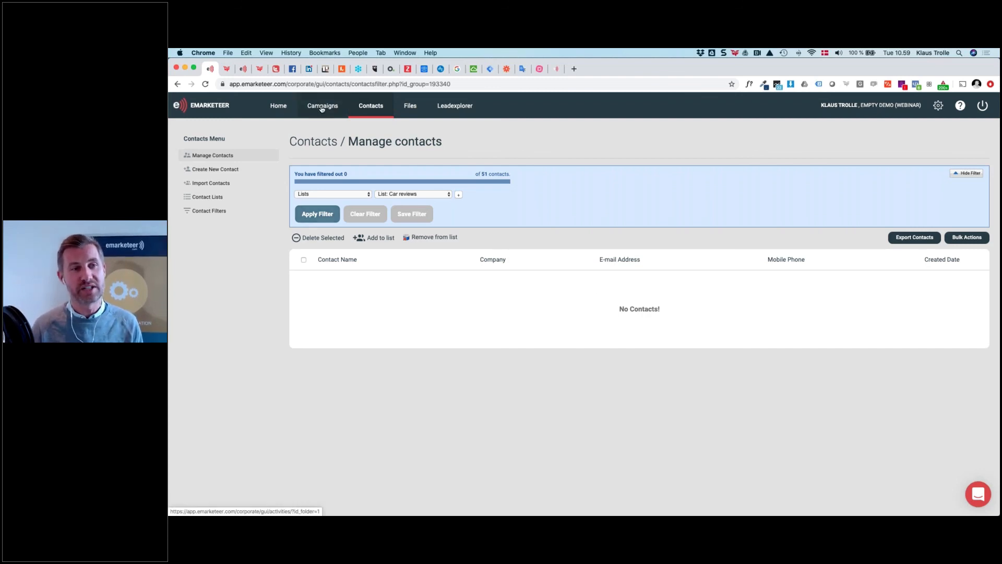
Preview Contact List recipients for Automations demo's Confirmation email, then return to the Contacts overview
left_click(323, 107)
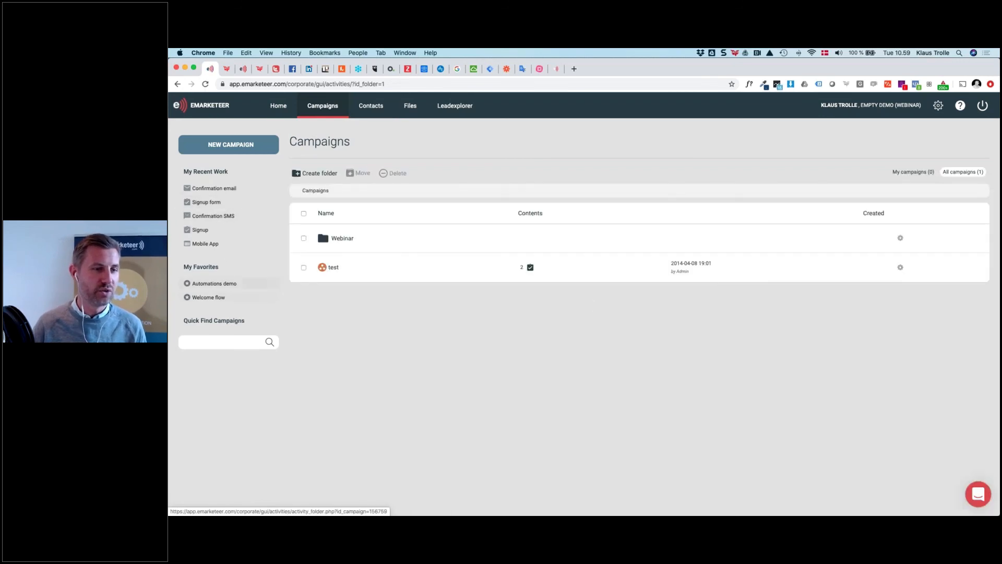
left_click(218, 284)
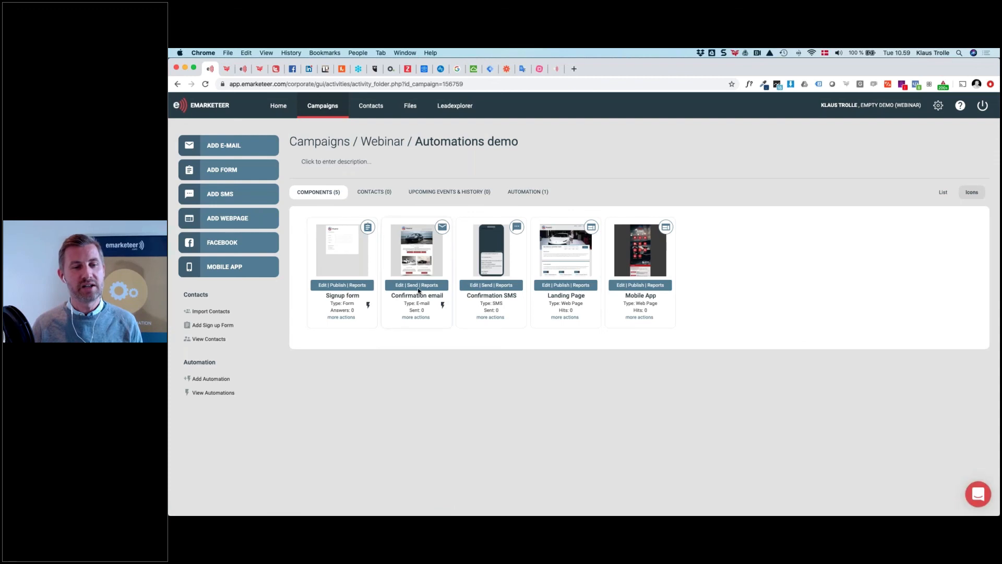
left_click(416, 286)
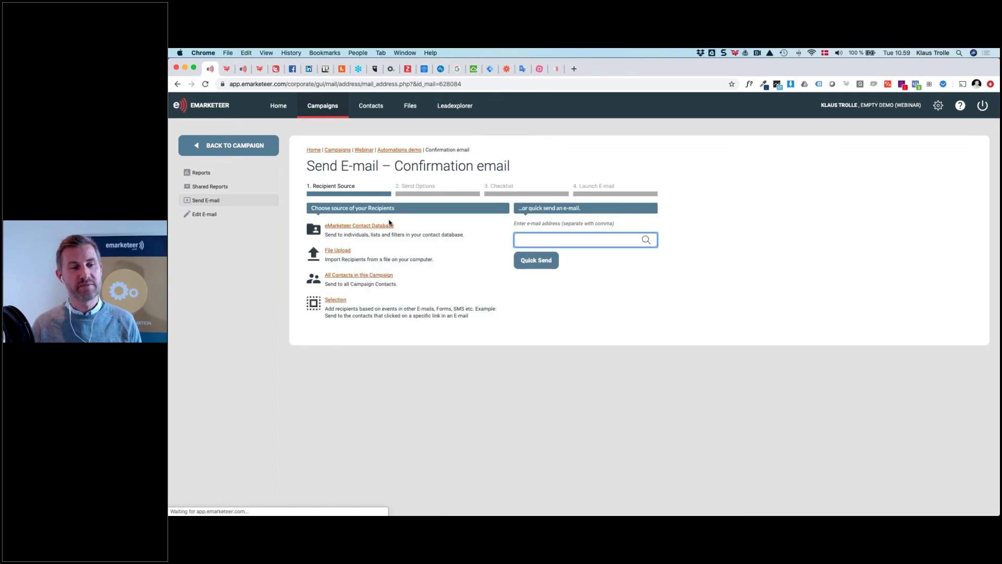
key("super+plus")
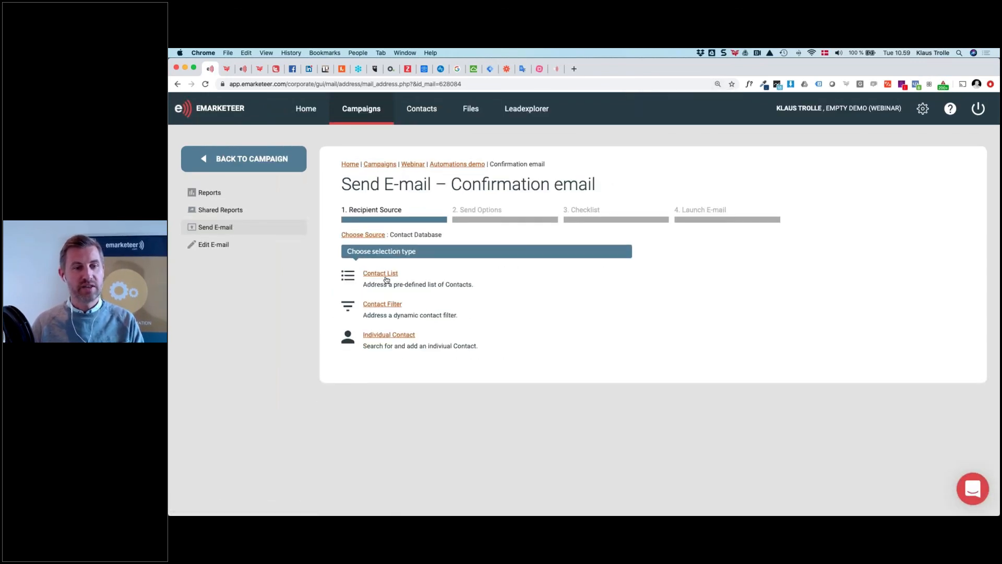
left_click(373, 273)
left_click(386, 272)
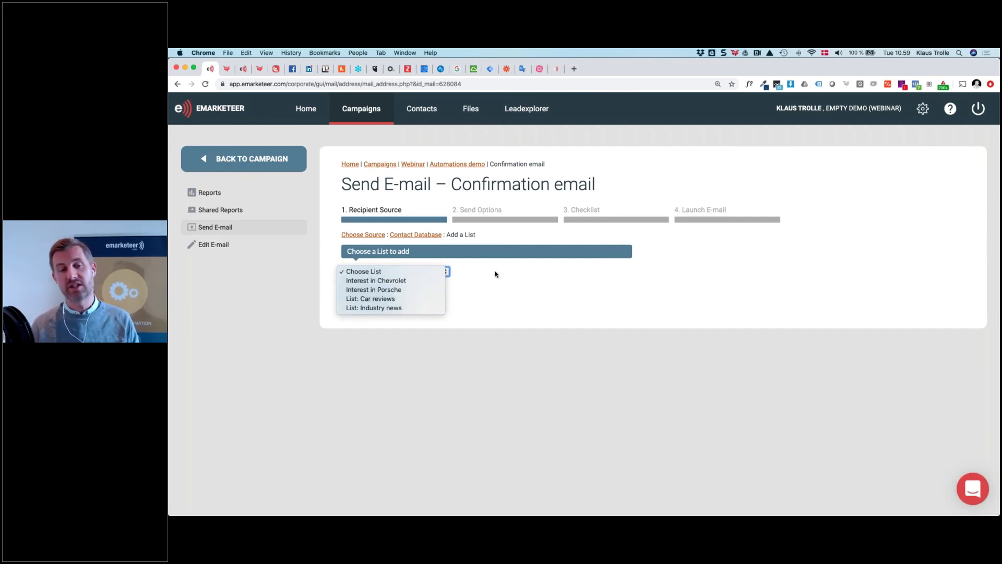
left_click(656, 364)
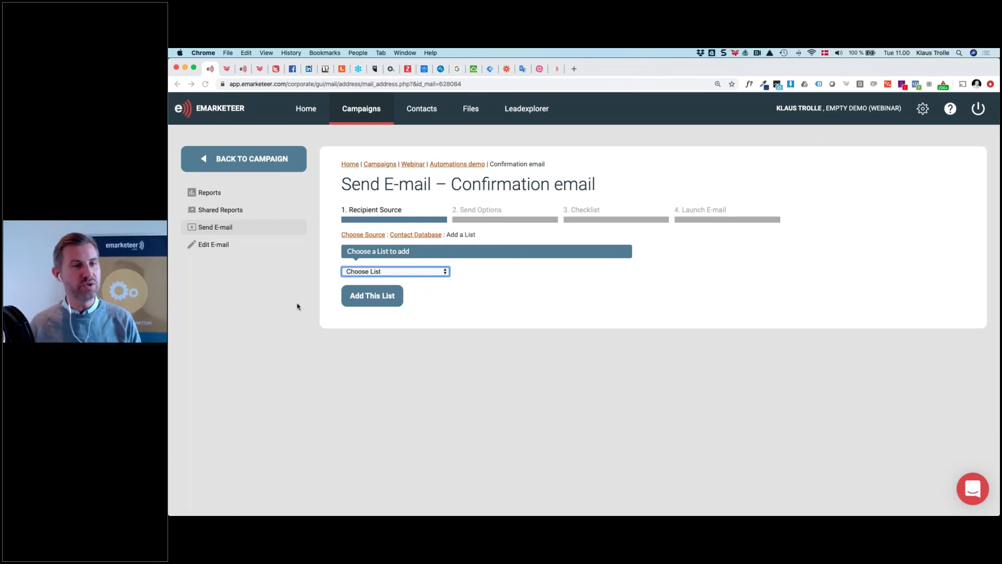
left_click(429, 113)
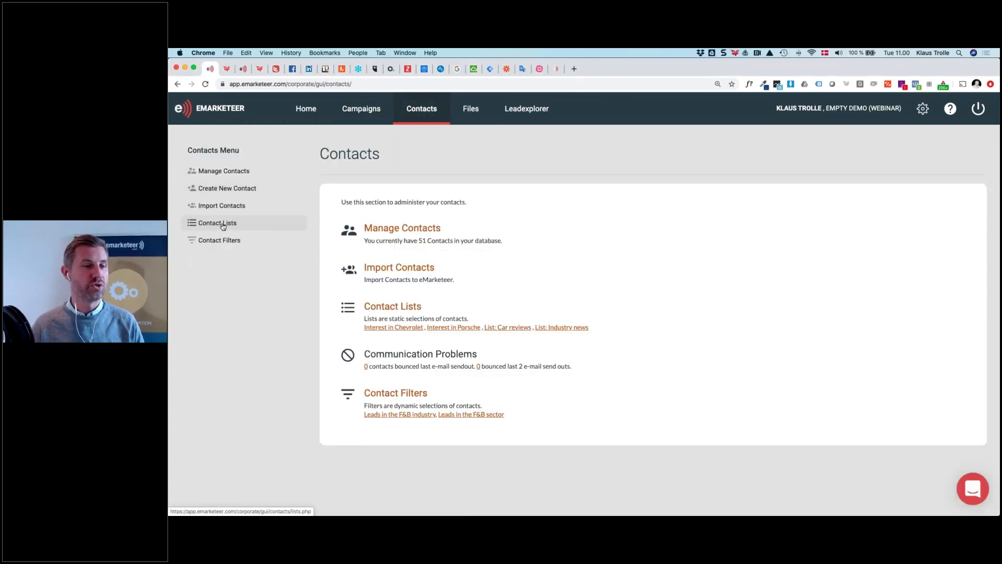
Add a fifth contact list named 'New contact list' from the Contact Lists page
left_click(230, 223)
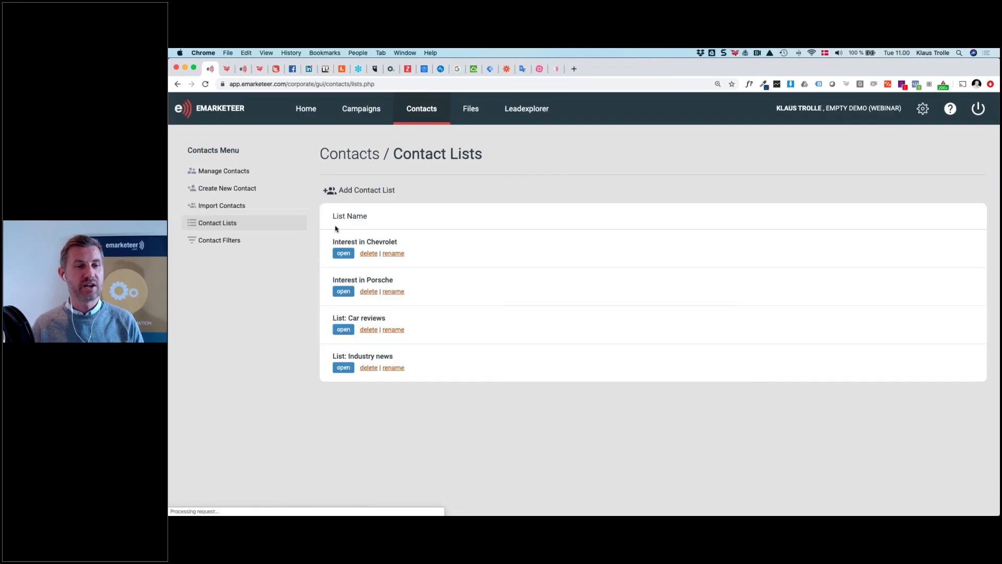
left_click(362, 191)
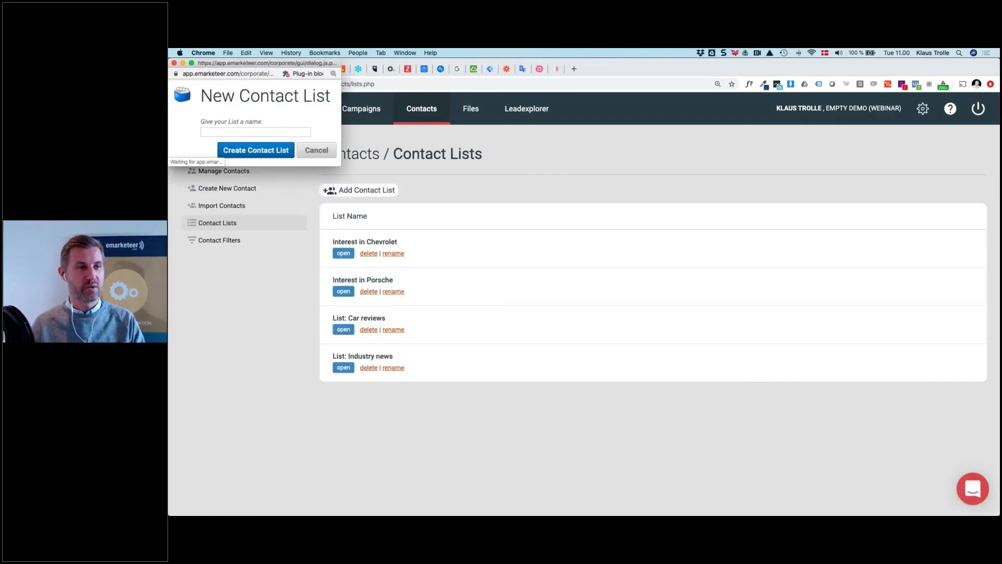
type("New c")
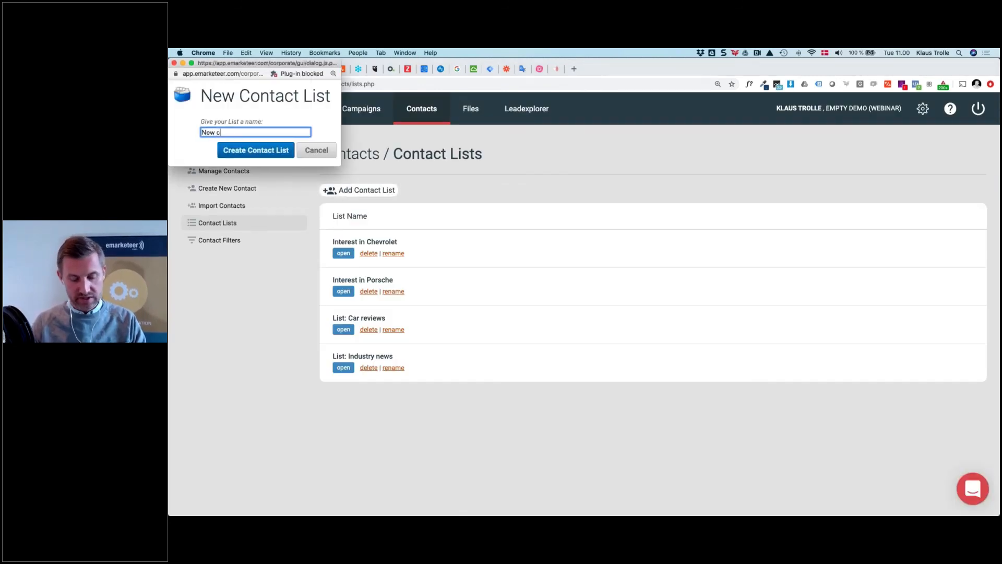
type("ontact li")
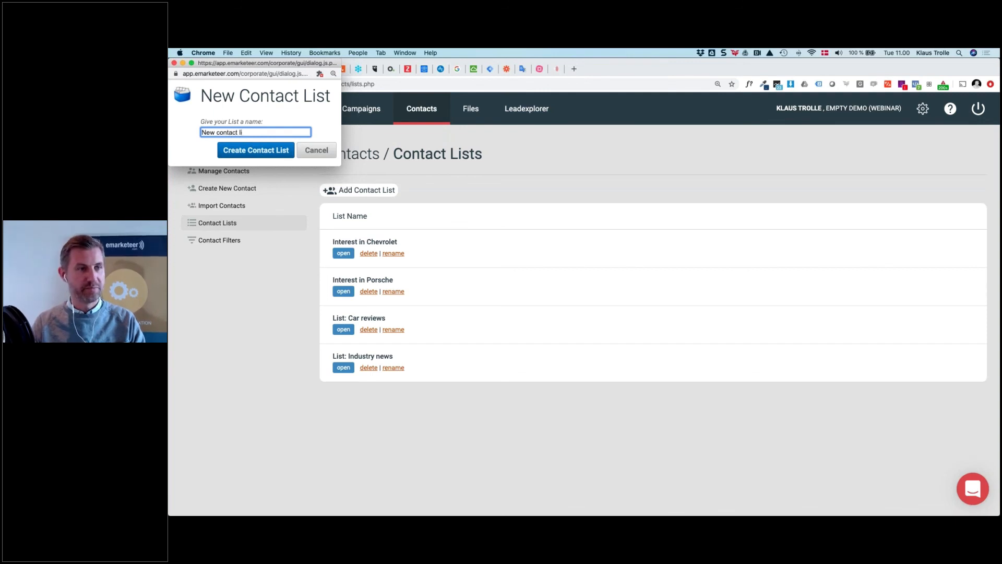
type("tst")
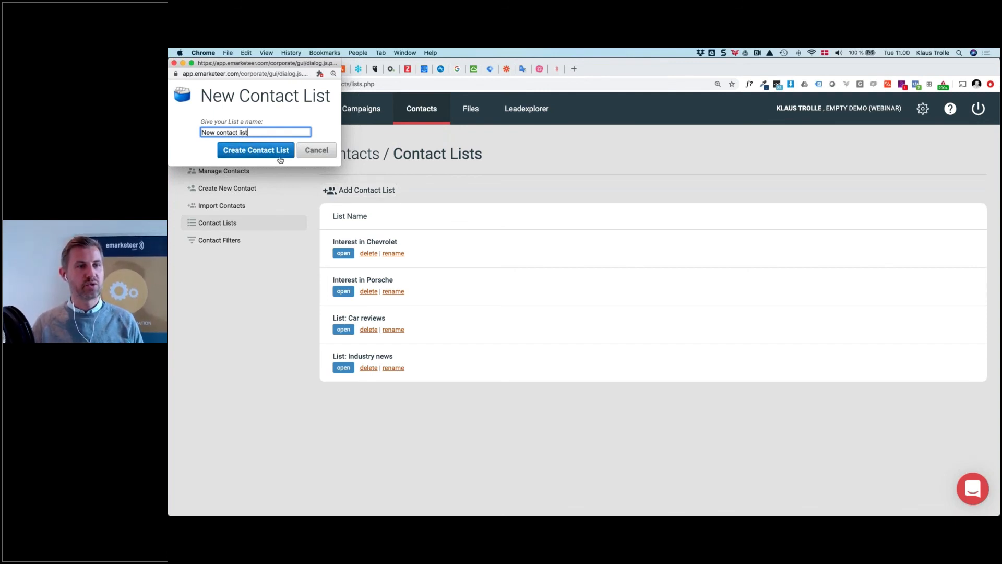
left_click(281, 154)
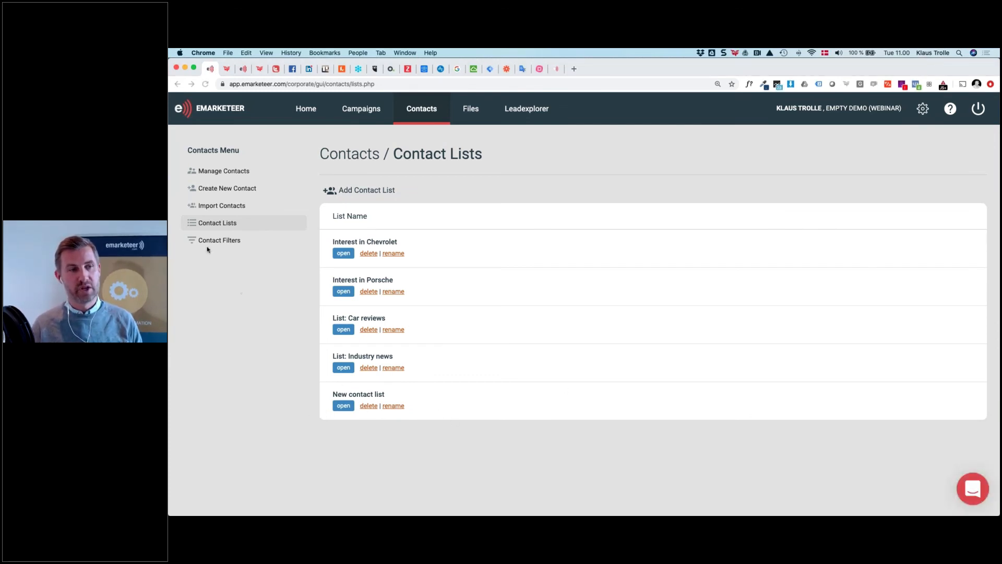
Paste a one-row Excel contact with a name and e-mail address into Import Contacts
left_click(224, 205)
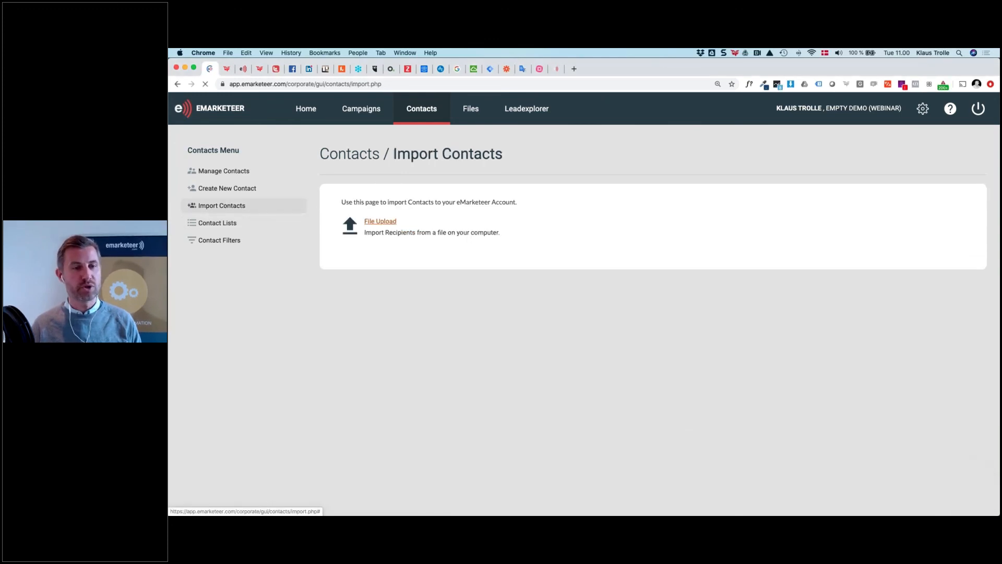
left_click(371, 223)
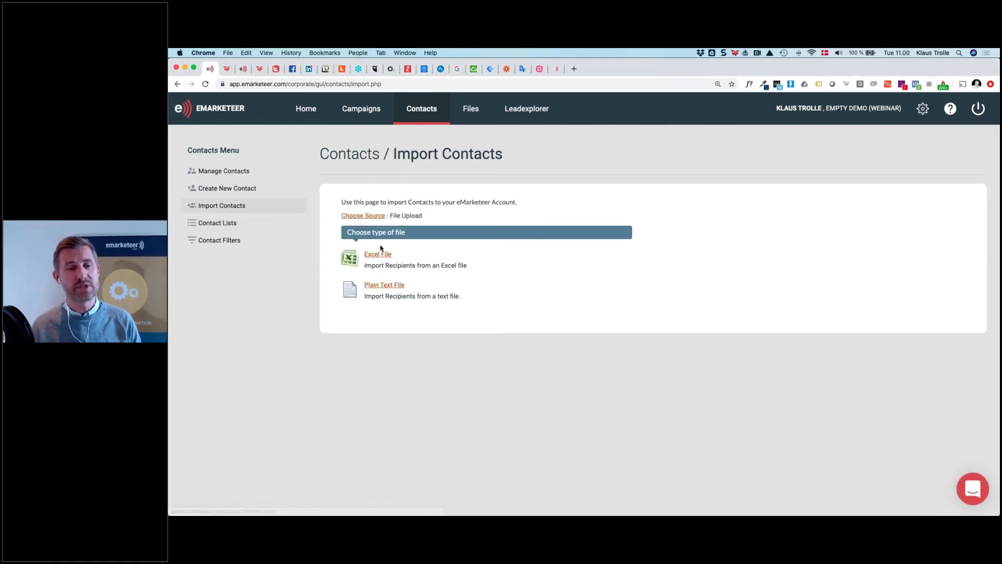
left_click(382, 257)
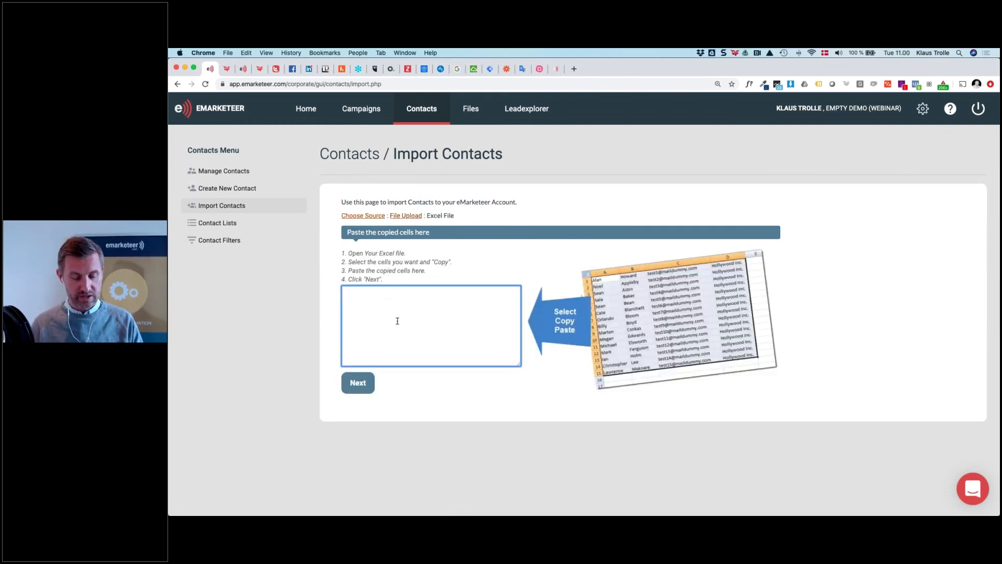
type("klaus")
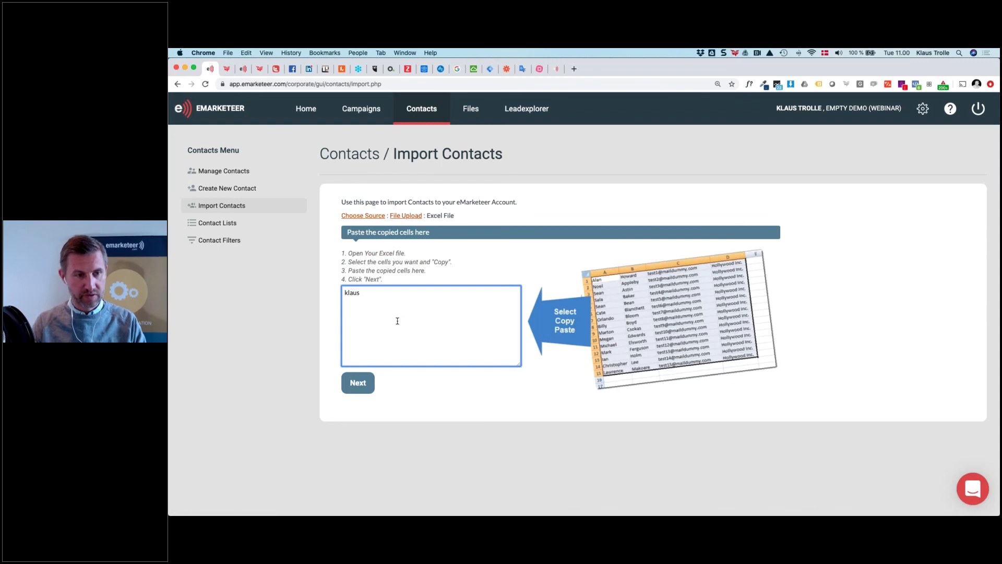
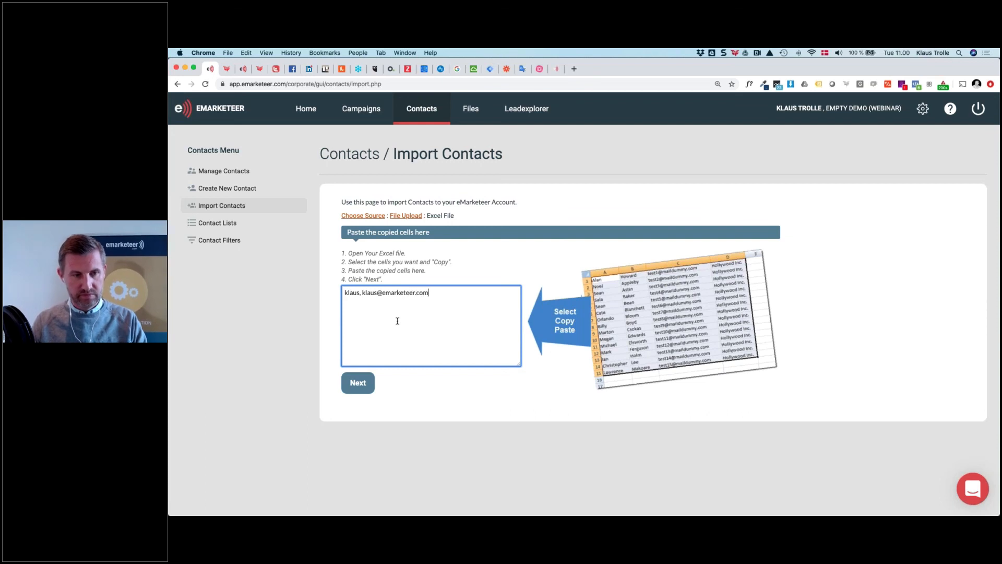
left_click(360, 292)
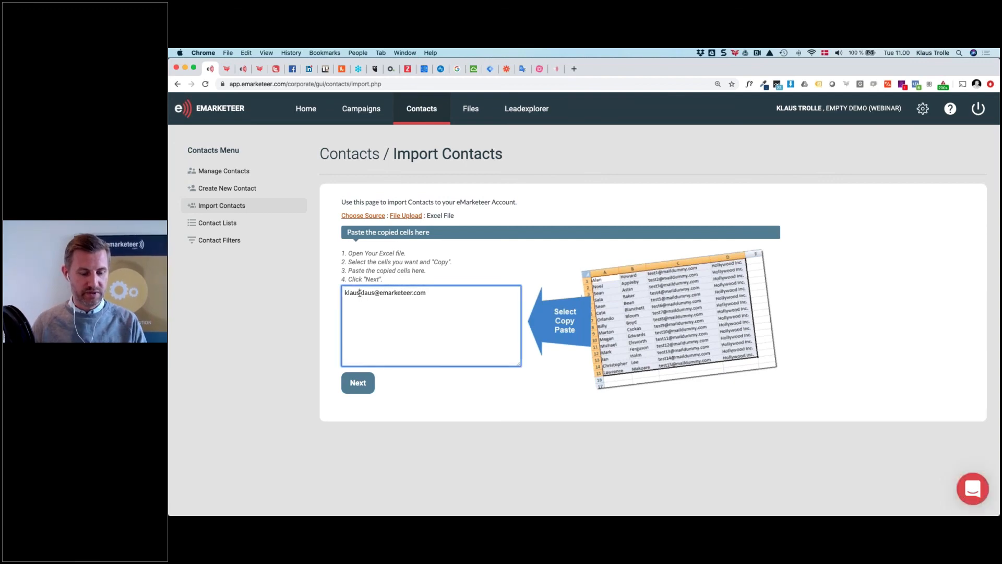
left_click(384, 387)
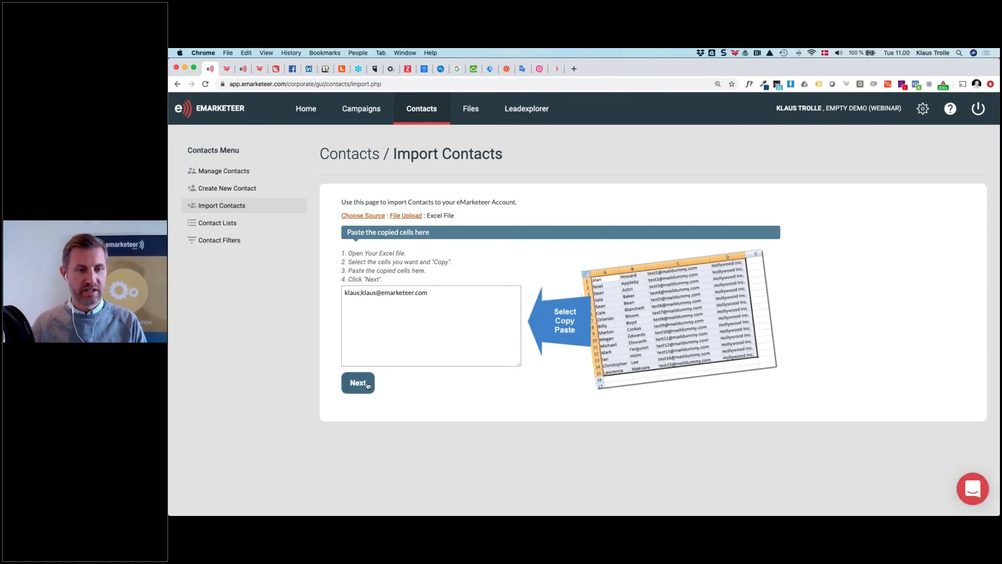
Check the Import to List choices at Match Fields, leaving No List selected
scroll(449, 365, "down", 1)
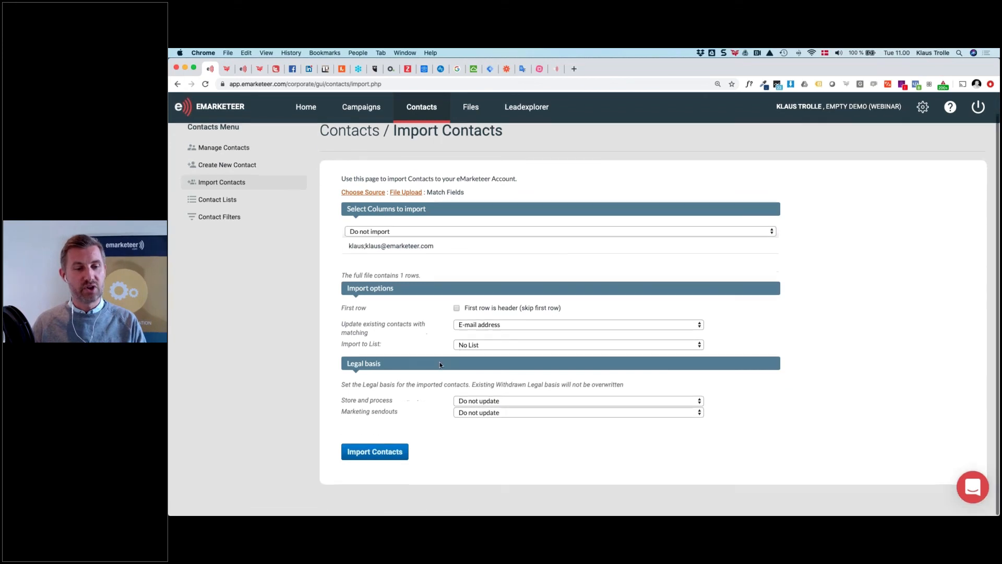
left_click(514, 346)
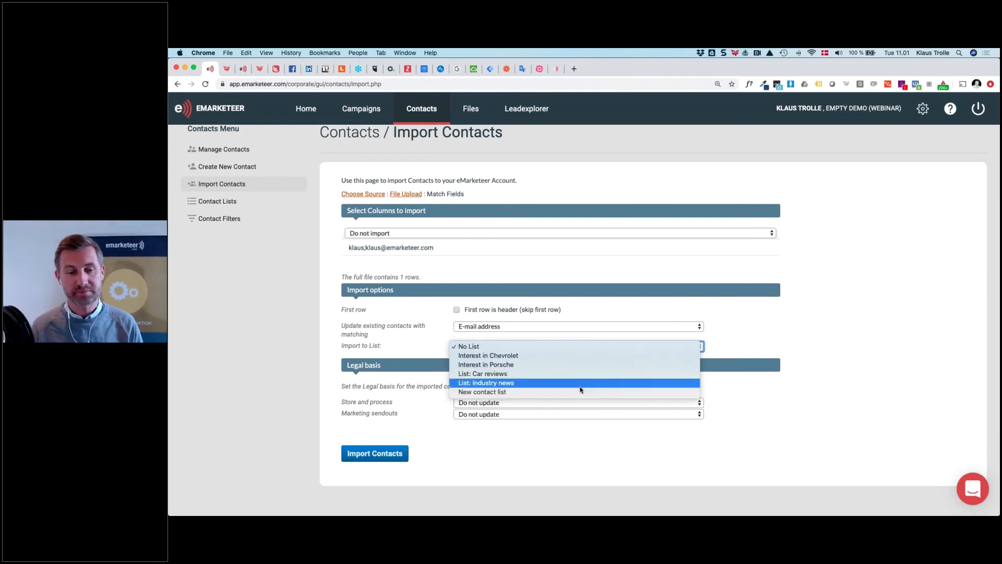
key("Escape")
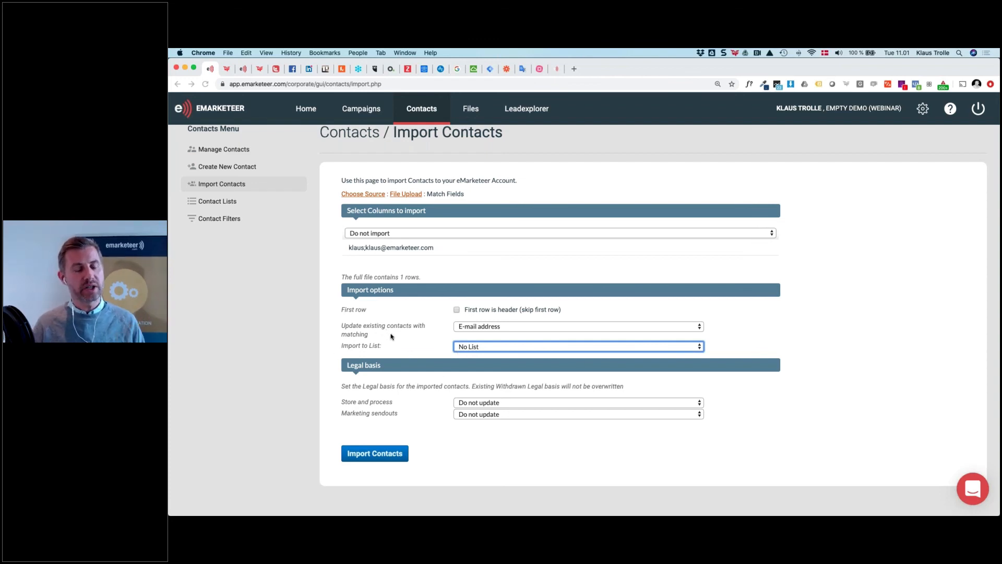
key("super+Tab")
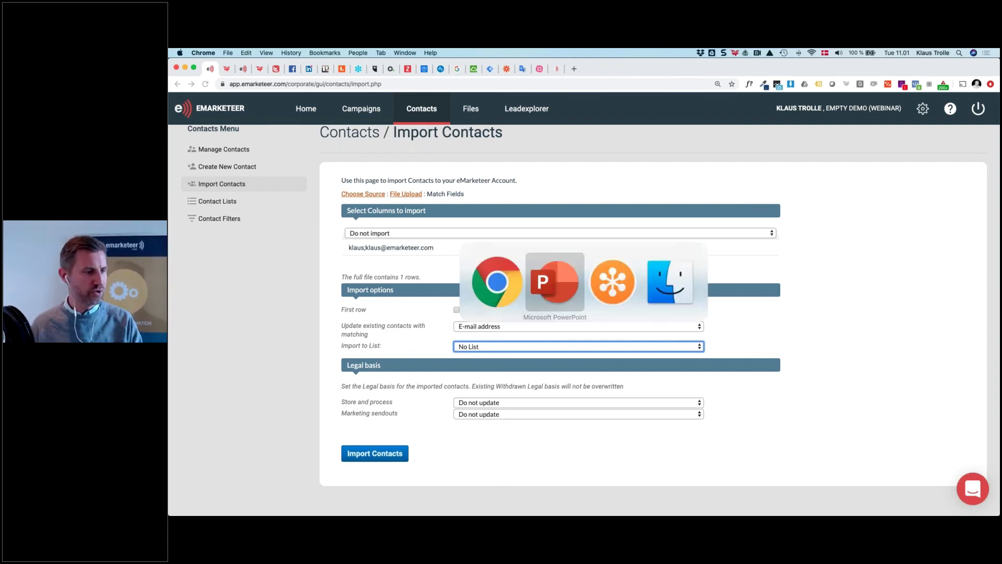